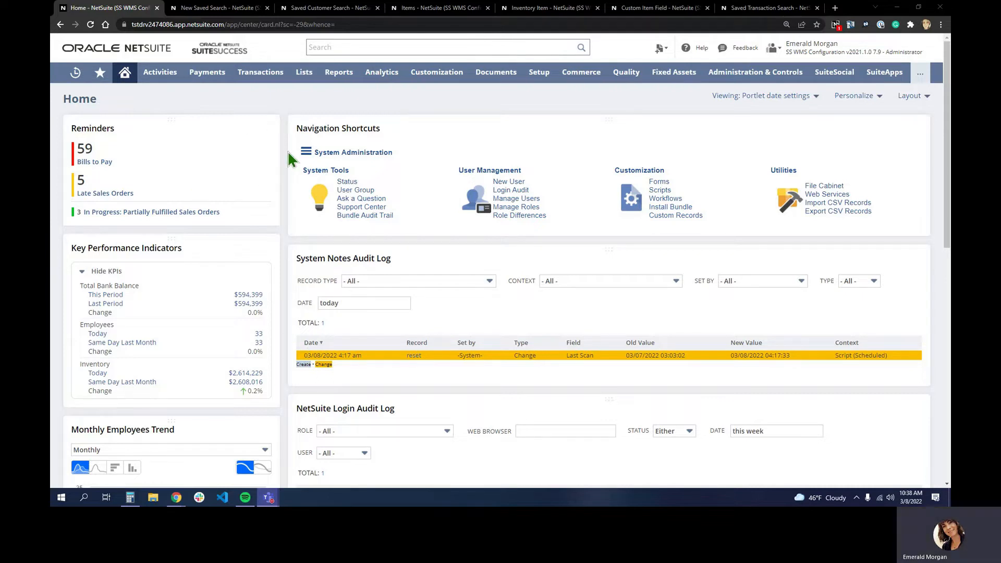
Start a new saved search from the All Saved Searches entry
mouse_move(328, 78)
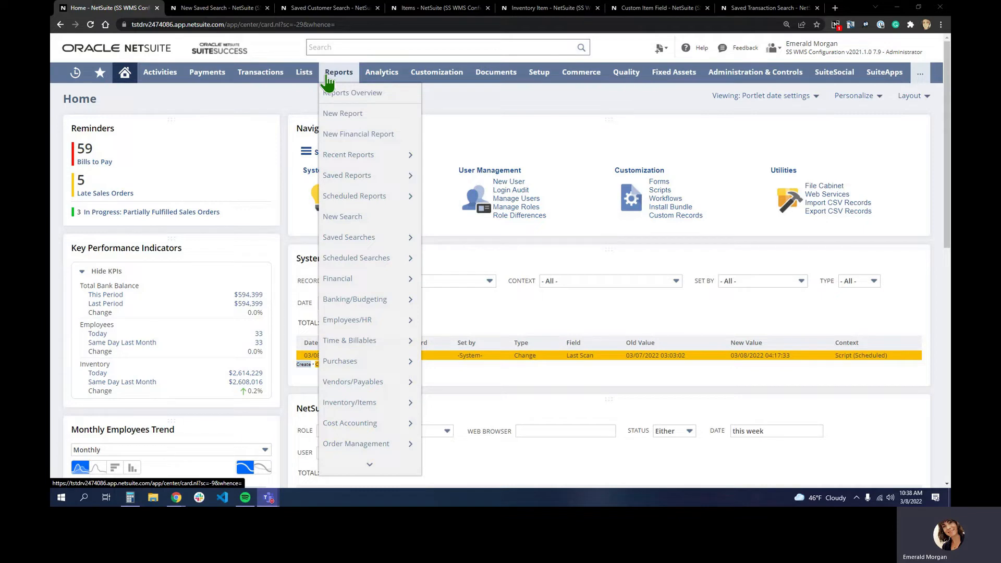
mouse_move(344, 243)
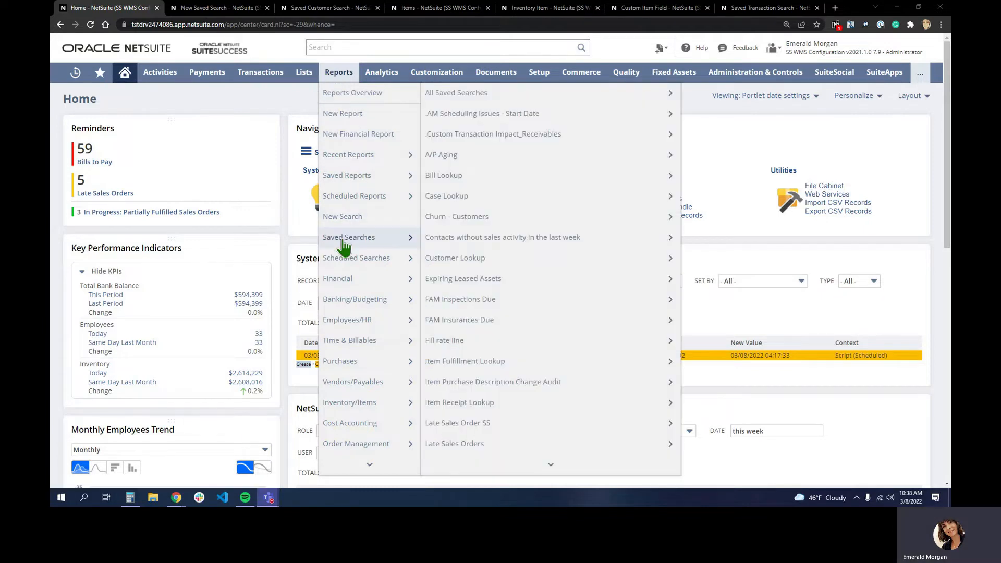
mouse_move(467, 106)
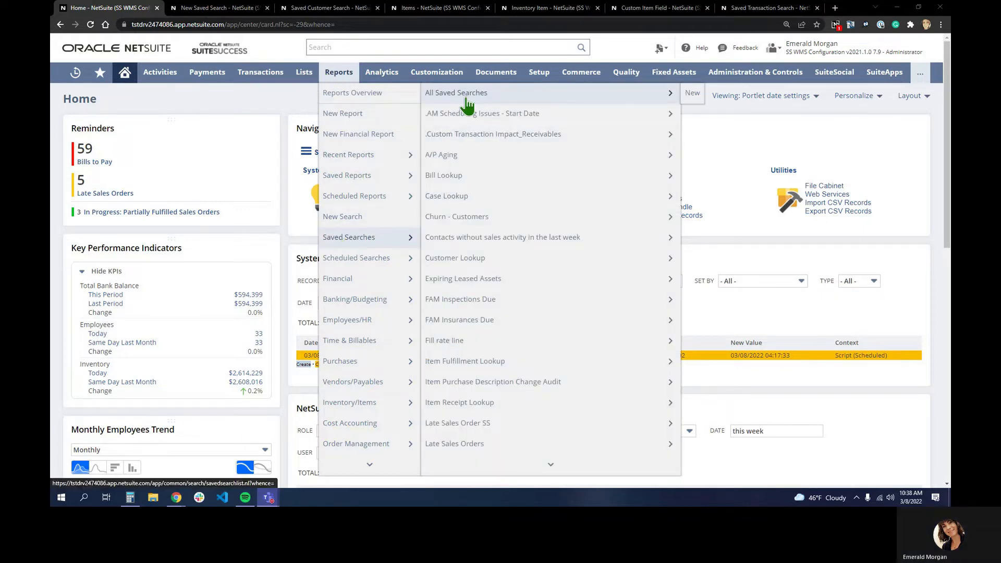
left_click(694, 96)
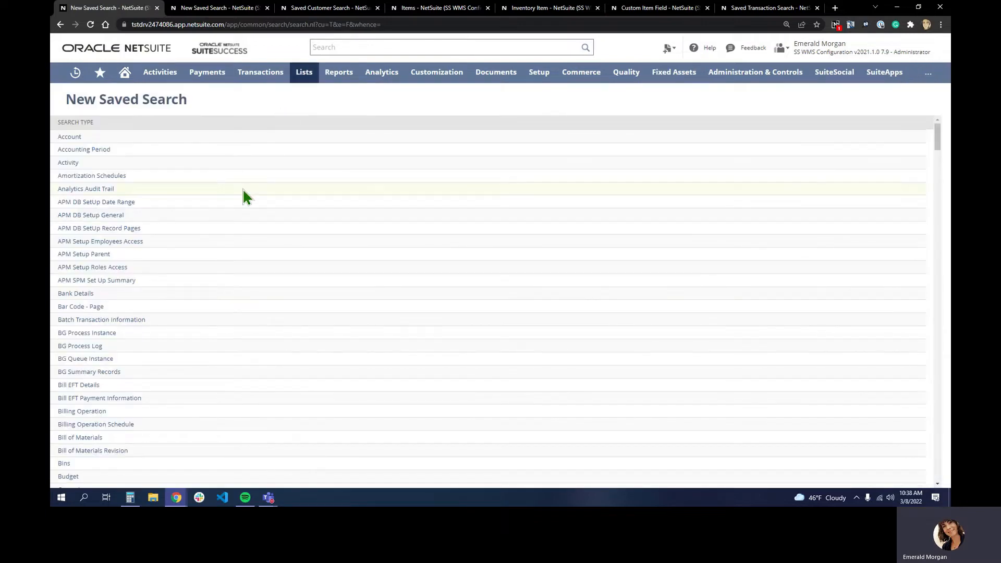
Look through the list of search types available for a new saved search, down to the Transaction and Vendor types
scroll(242, 189, "down", 20)
scroll(240, 245, "down", 20)
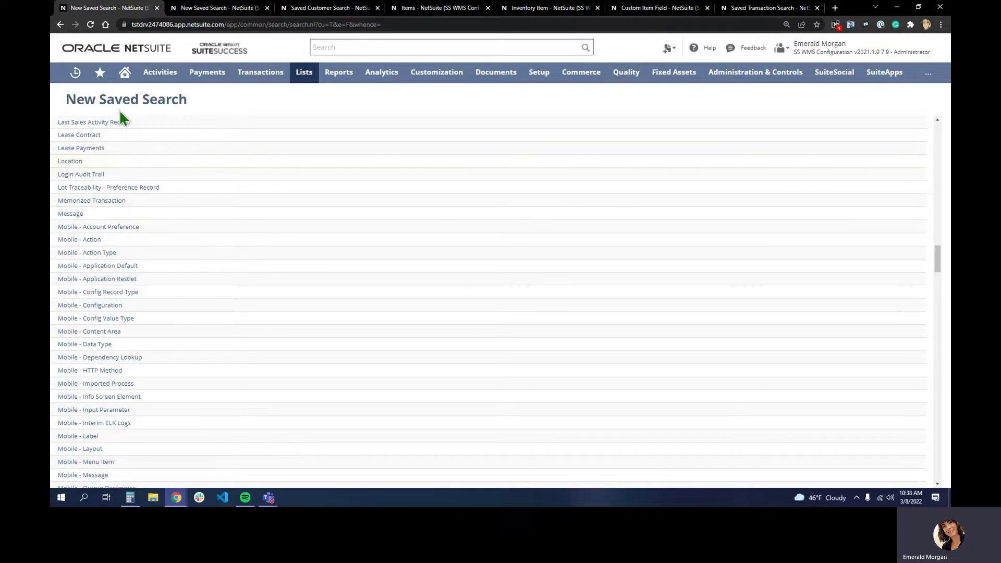
scroll(186, 312, "down", 15)
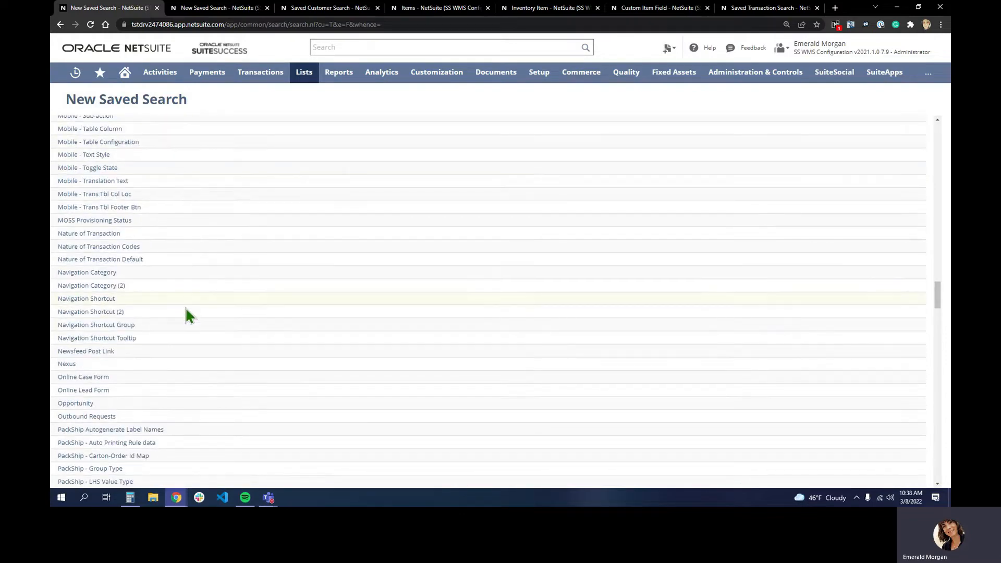
scroll(186, 313, "down", 15)
scroll(188, 305, "down", 20)
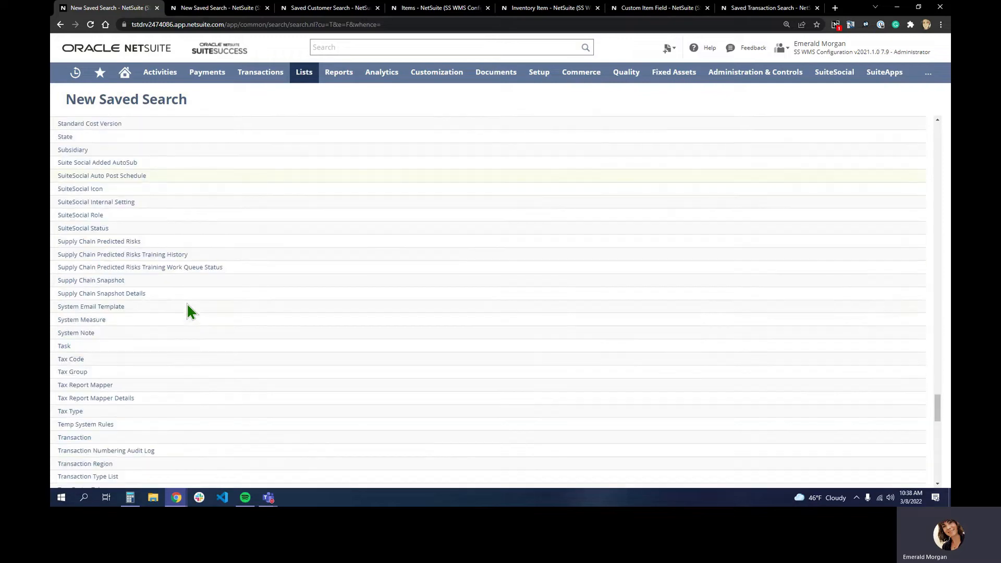
scroll(180, 305, "down", 4)
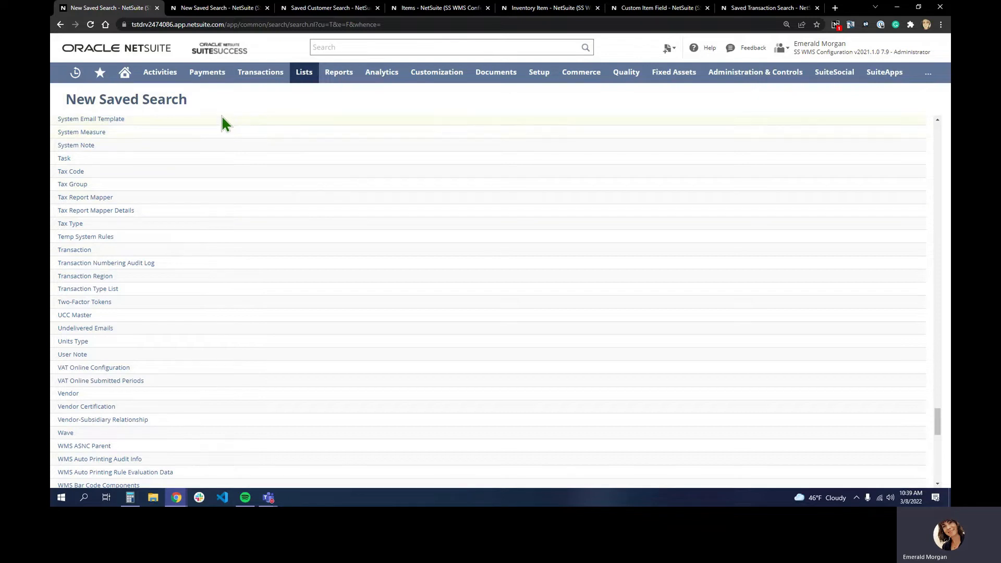
Preview the unfiltered Custom Customer Search and look through the rows and columns of its results
left_click(297, 14)
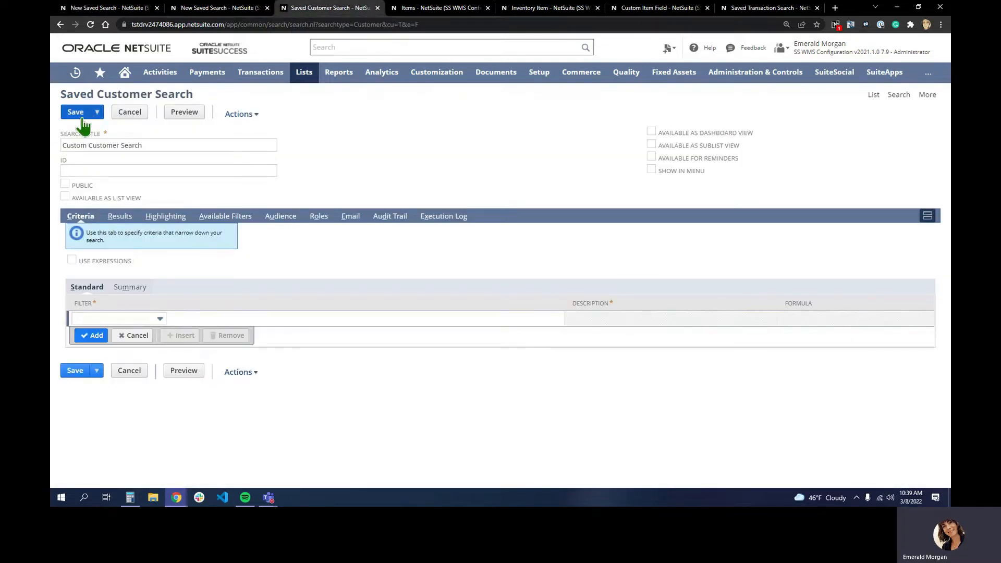
left_click(184, 116)
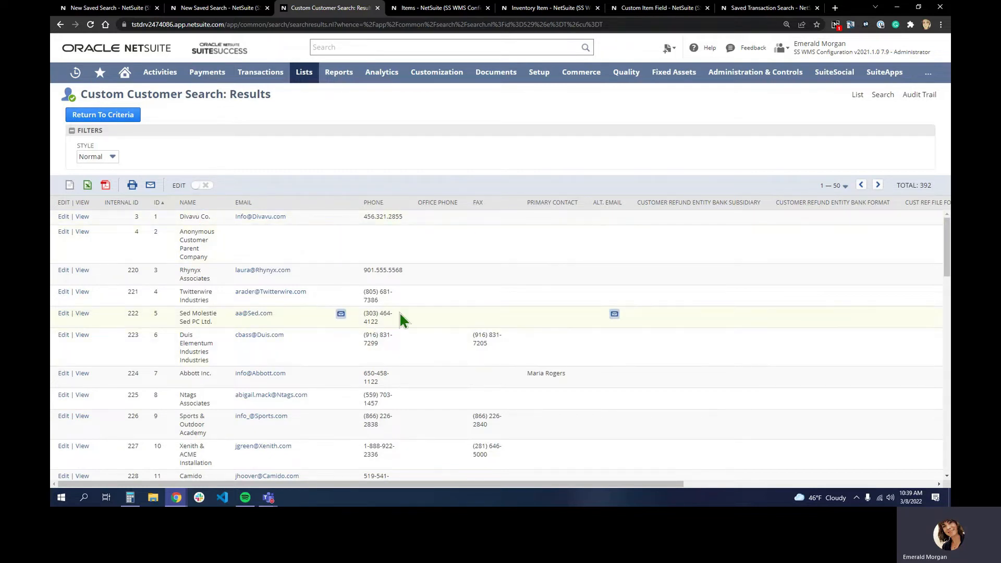
scroll(401, 318, "down", 5)
scroll(399, 313, "down", 4)
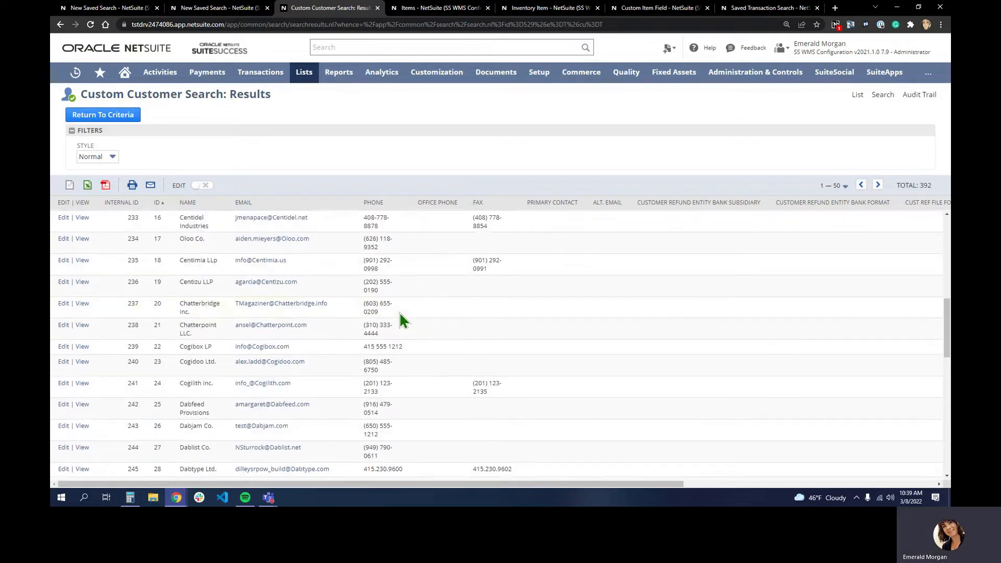
scroll(399, 314, "down", 2)
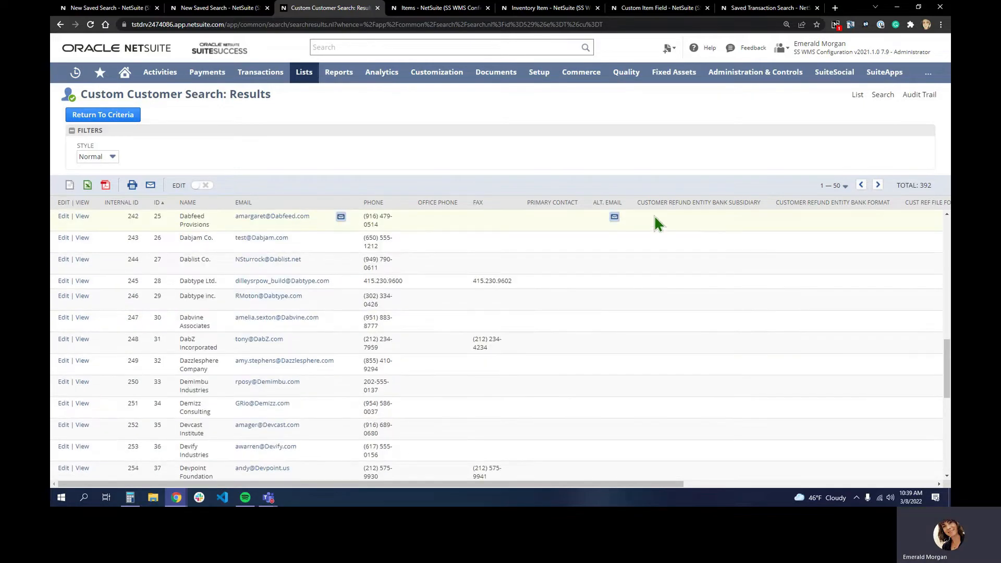
scroll(661, 388, "right", 6)
scroll(661, 389, "left", 7)
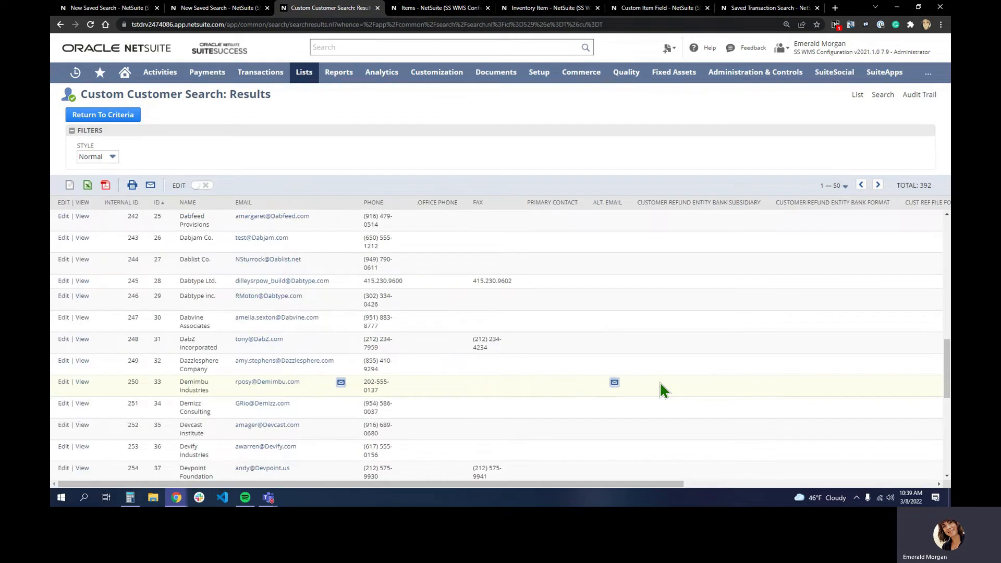
Go to the home dashboard and review the reminders available in the Reminders portlet setup, leaving it without saving
left_click(125, 74)
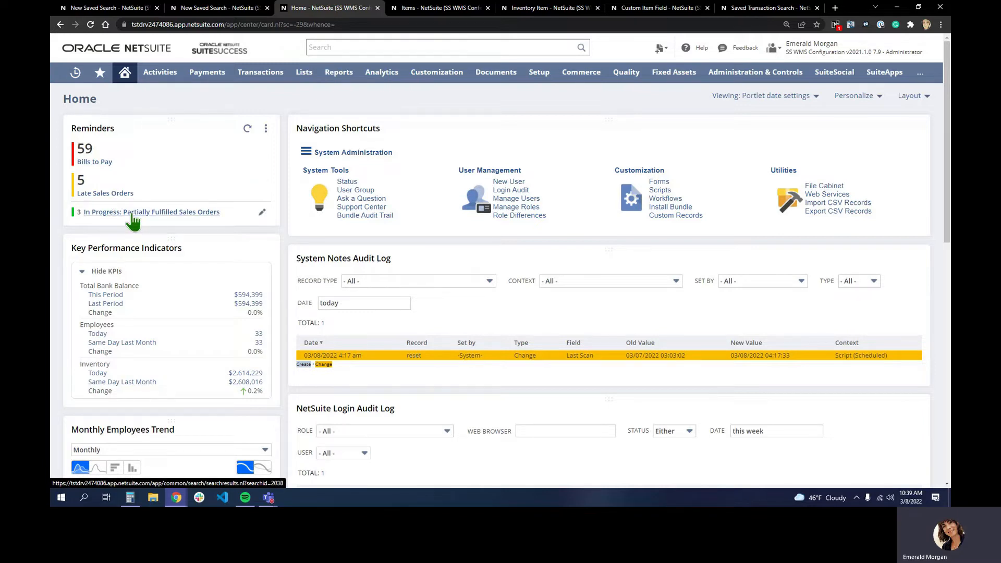
left_click(265, 128)
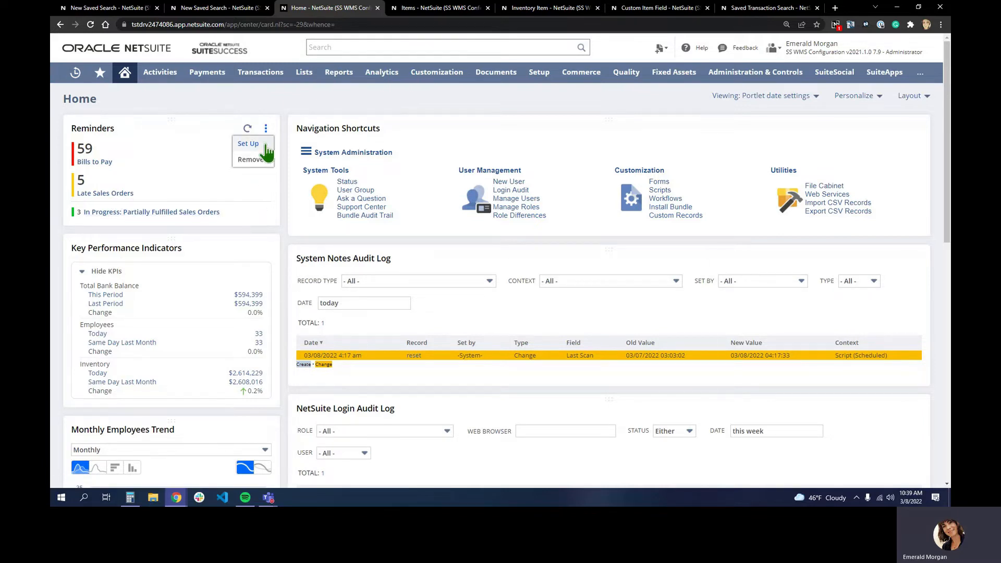
left_click(249, 144)
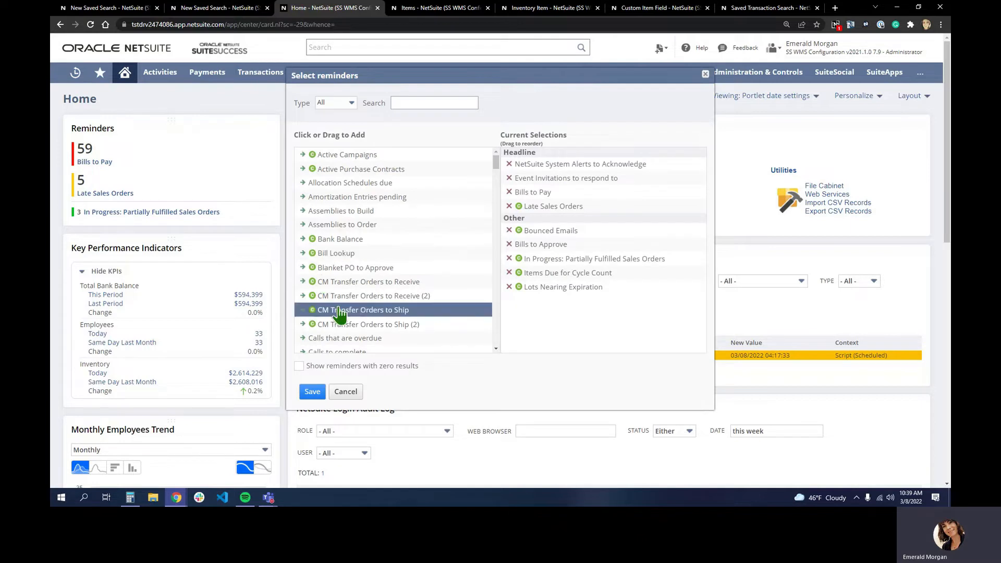
scroll(339, 312, "down", 10)
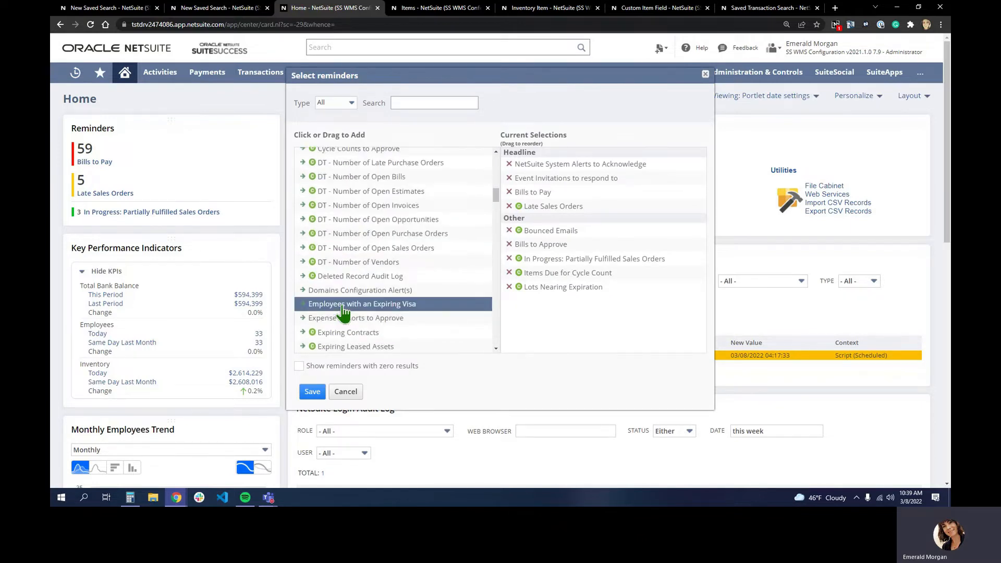
scroll(343, 312, "up", 10)
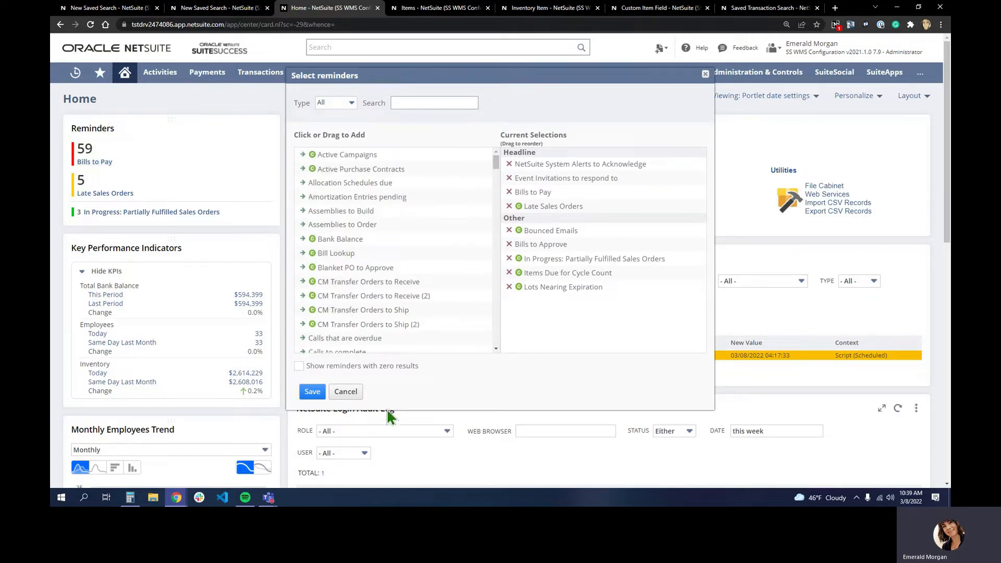
left_click(346, 391)
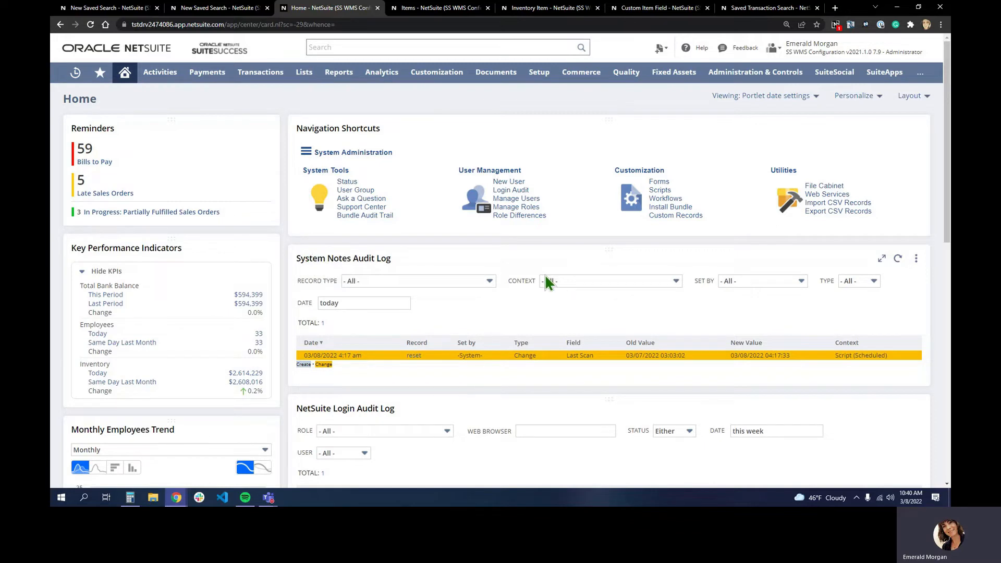
Check the dashboard personalization content and the search preferences of the System Notes Audit Log portlet, closing both unchanged
left_click(841, 99)
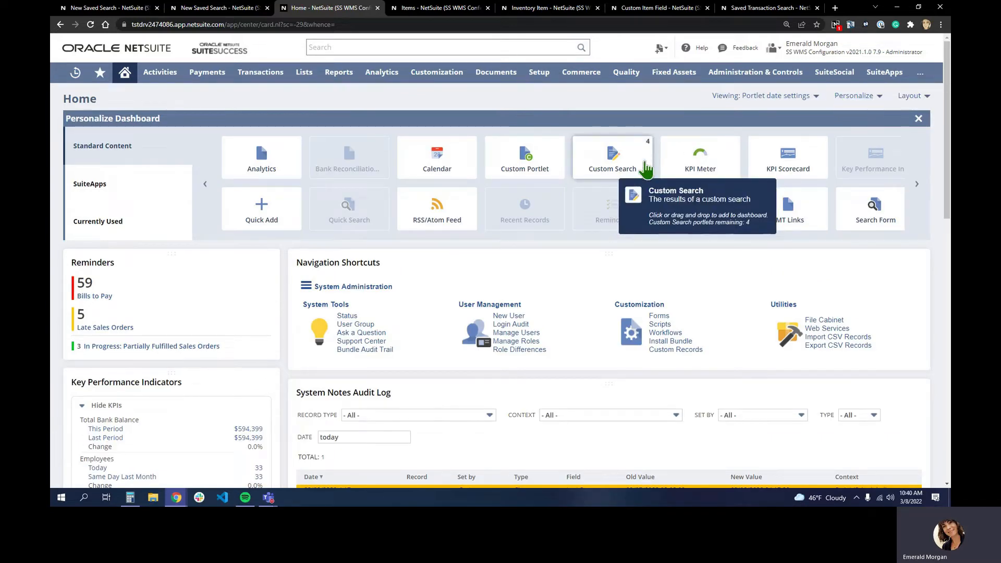
left_click(918, 120)
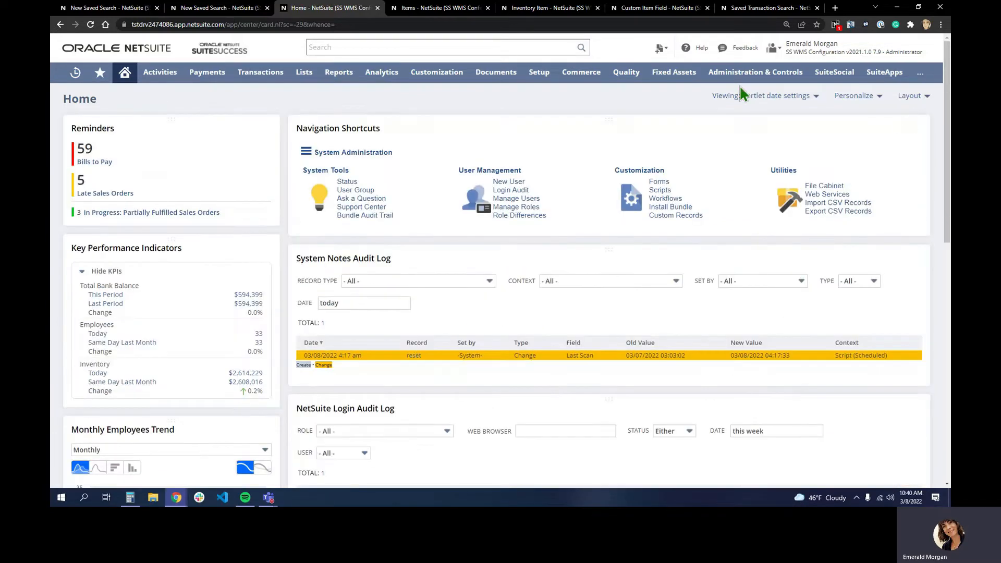
scroll(471, 295, "down", 2)
left_click(916, 133)
left_click(897, 145)
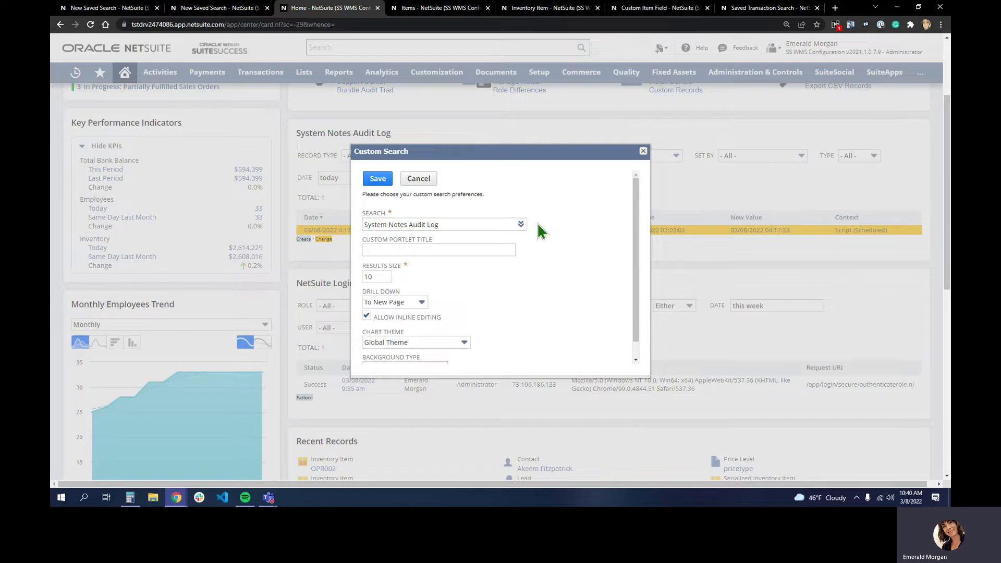
left_click(643, 151)
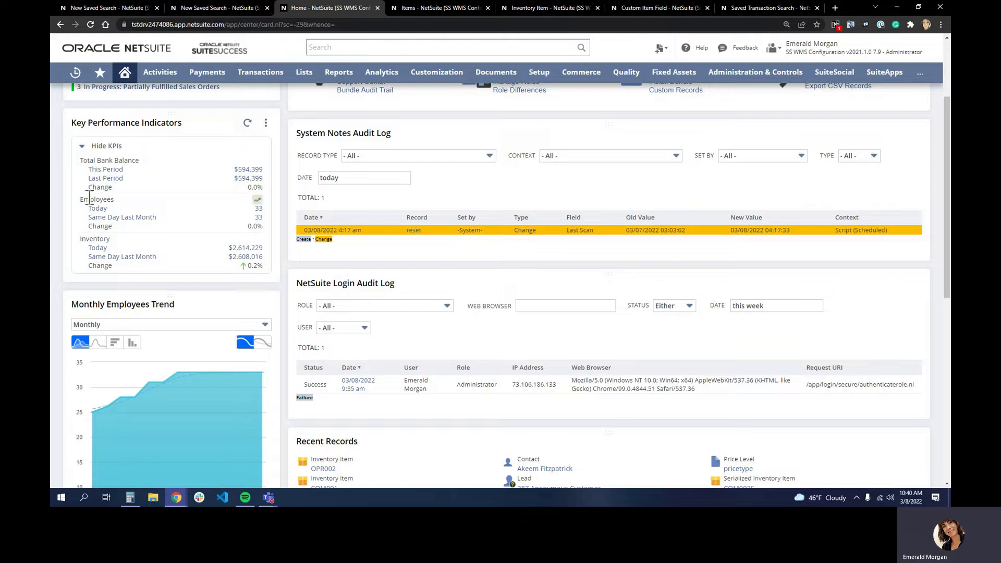
View the Key Performance Indicators portlet setup with its custom KPI option and cancel without changes
left_click(266, 123)
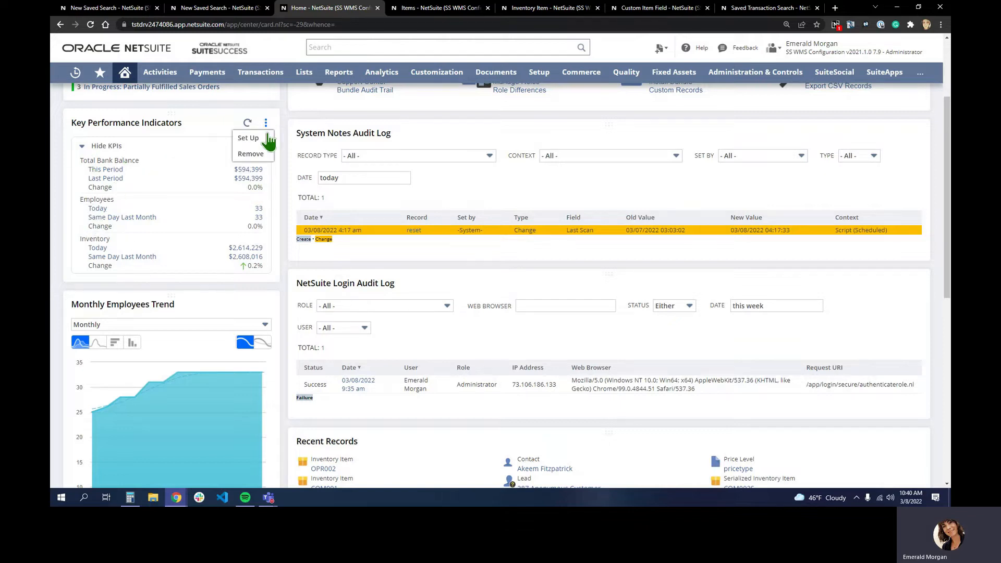
left_click(258, 135)
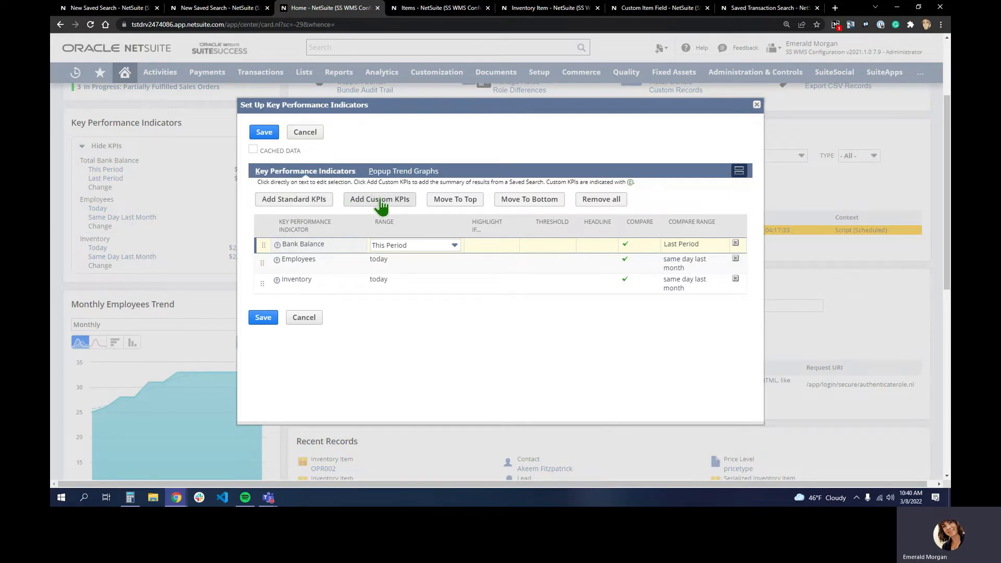
left_click(304, 318)
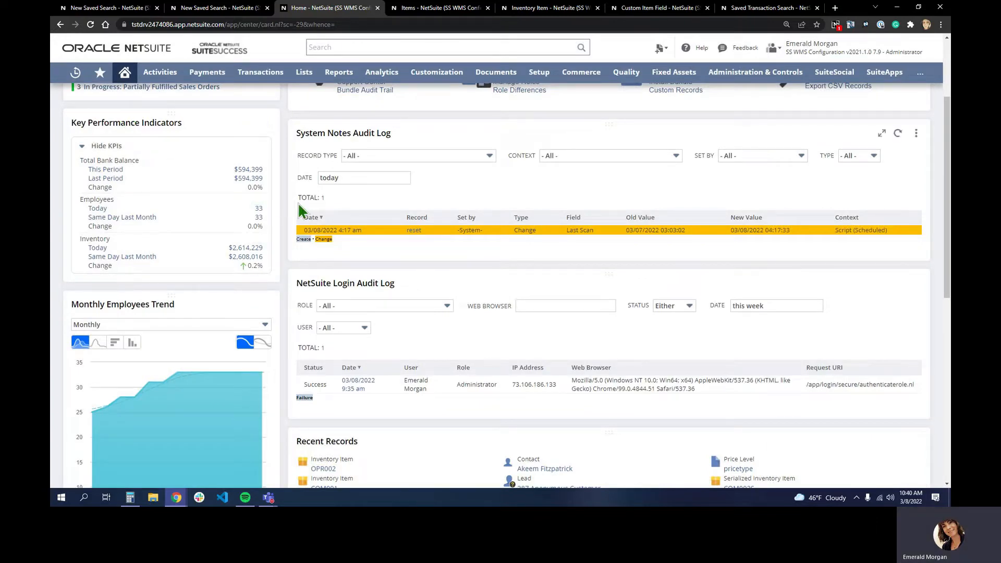
Show the accounting Items list with the Items with Bins view and examine its columns
left_click(426, 19)
mouse_move(303, 74)
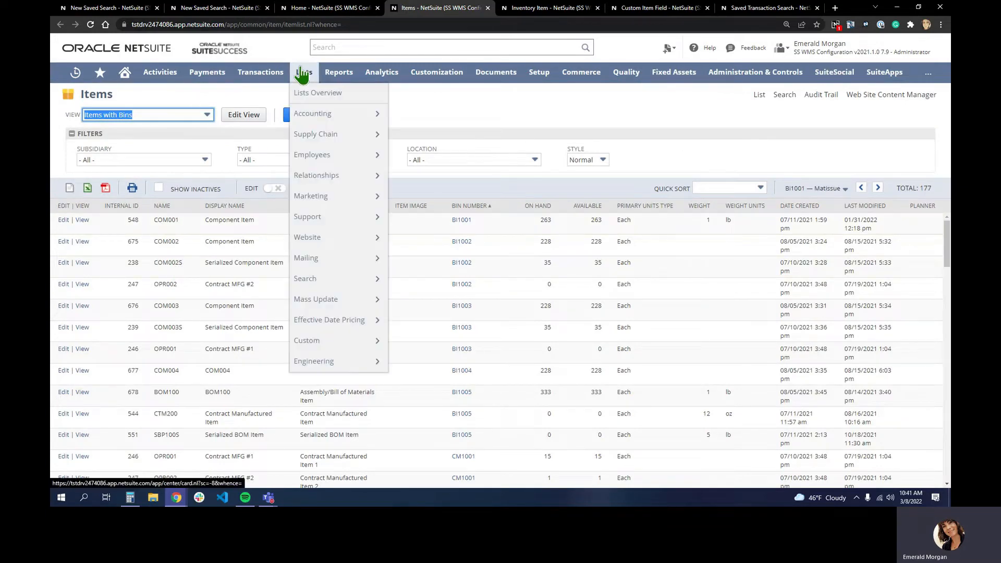
mouse_move(312, 115)
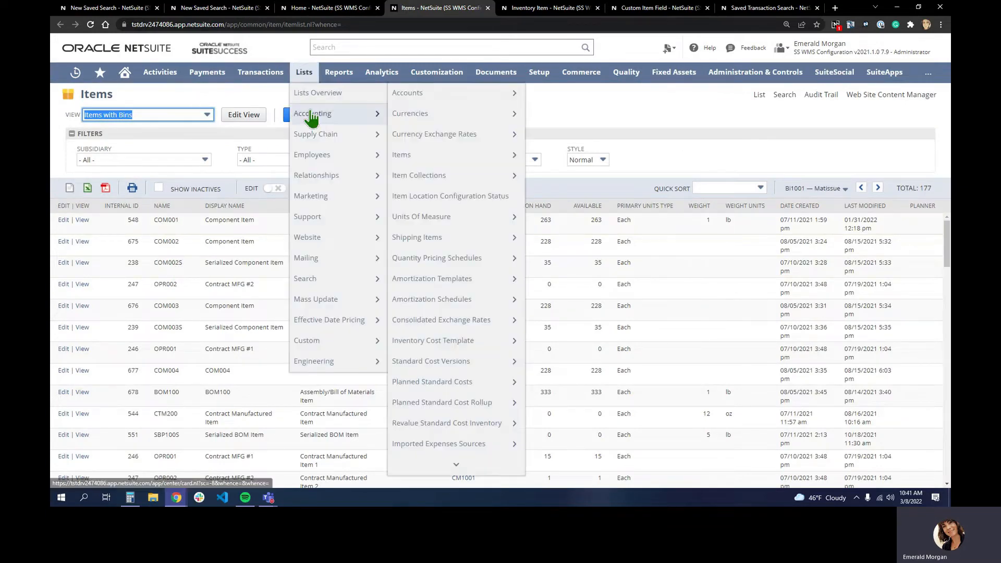
left_click(421, 156)
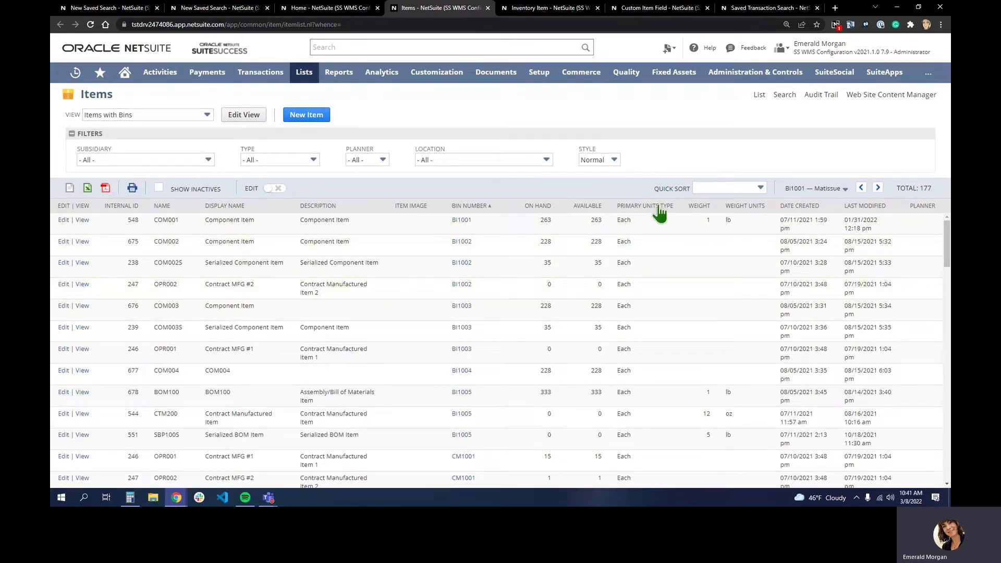
left_click(191, 10)
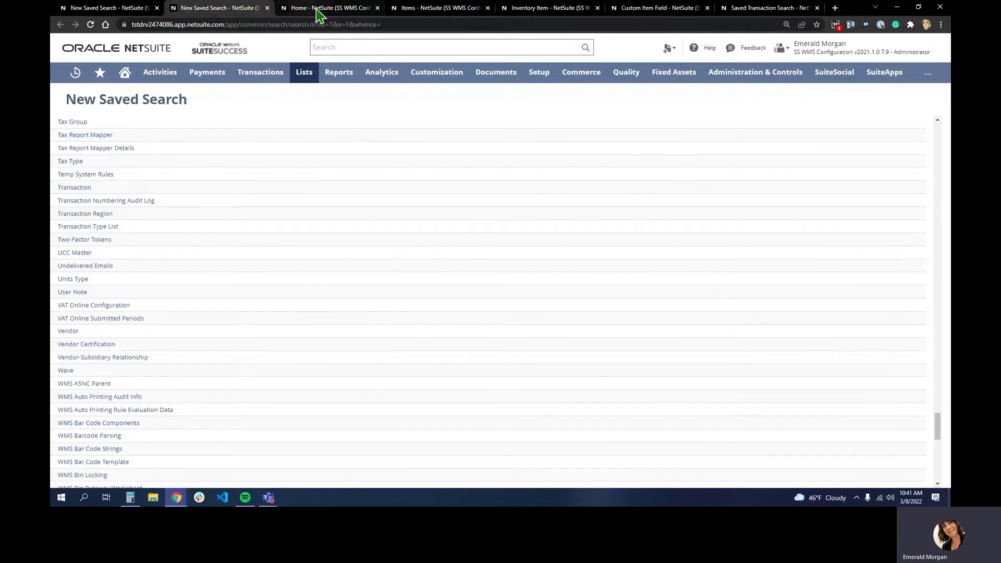
left_click(403, 11)
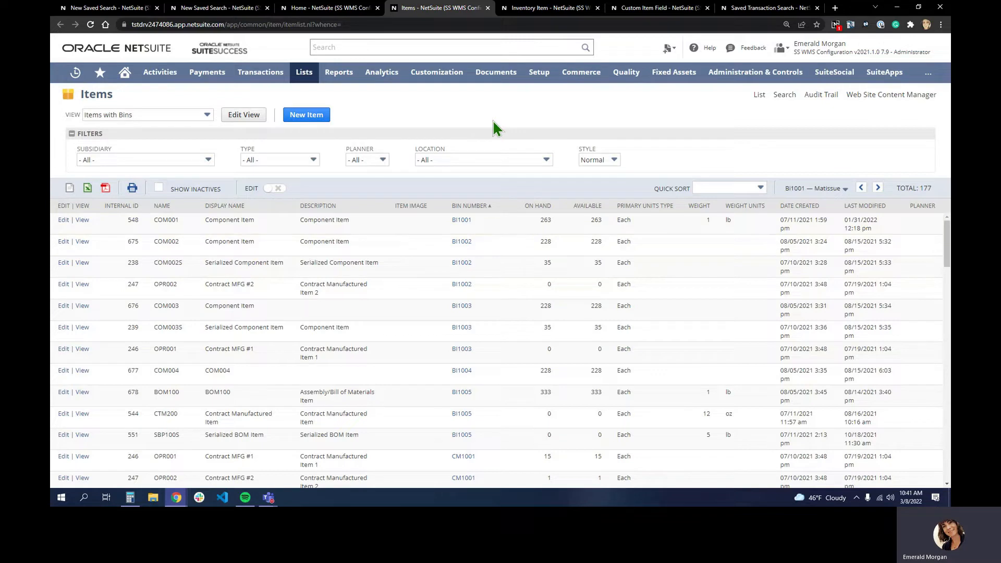
Switch to the OPR002 inventory item record and examine the transactions among its related records
left_click(519, 12)
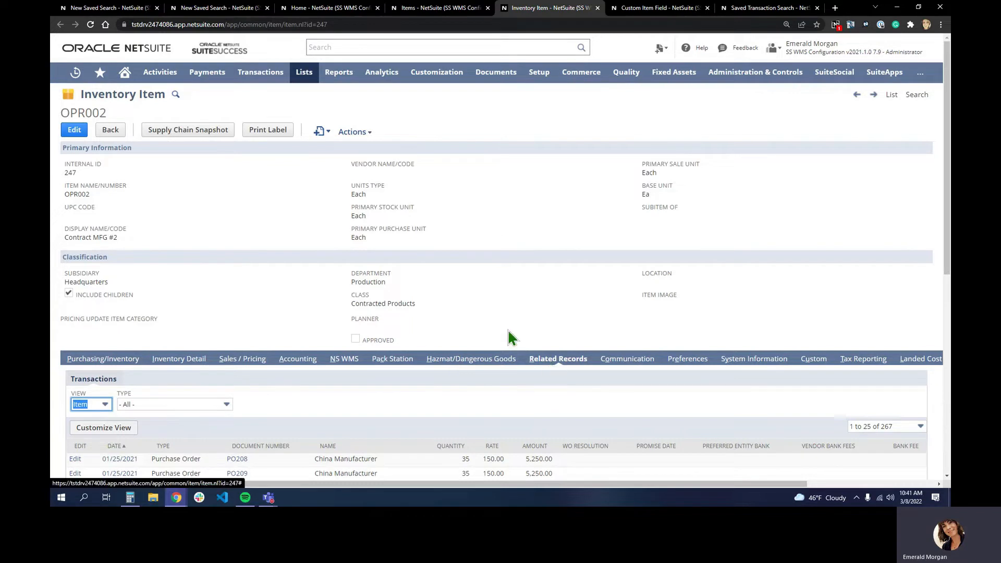
scroll(215, 208, "down", 1)
scroll(216, 208, "down", 3)
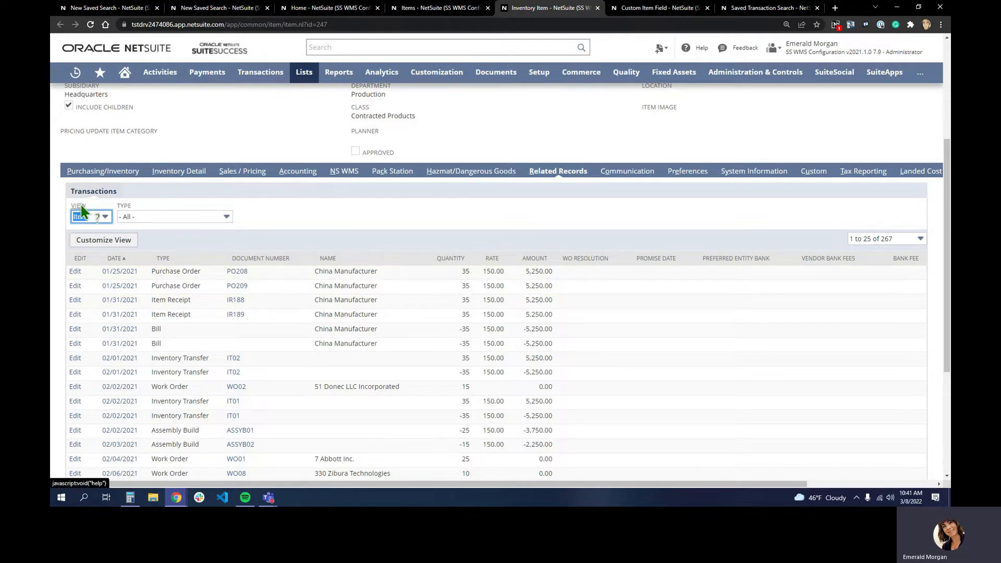
scroll(80, 202, "up", 3)
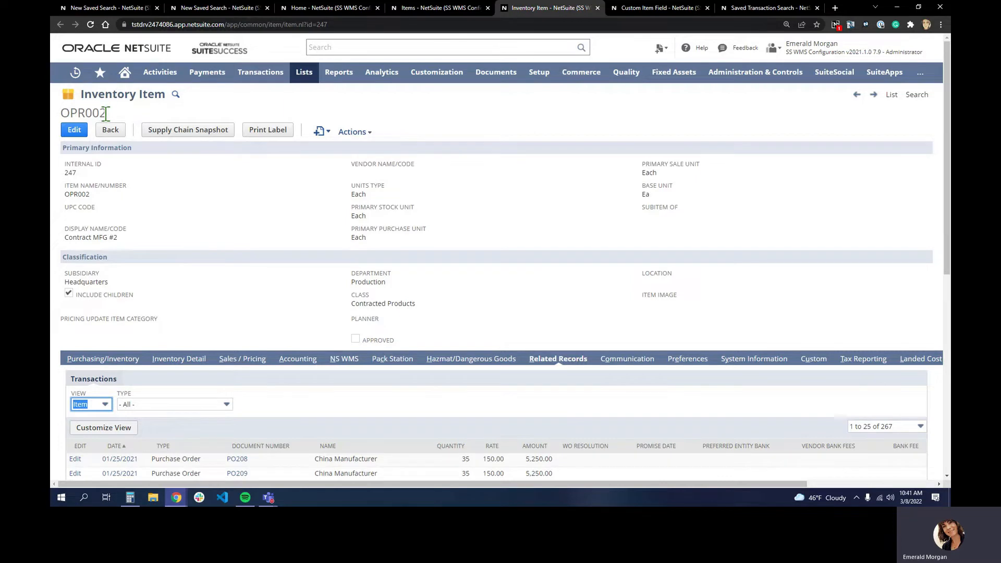
scroll(207, 205, "down", 1)
scroll(207, 206, "down", 4)
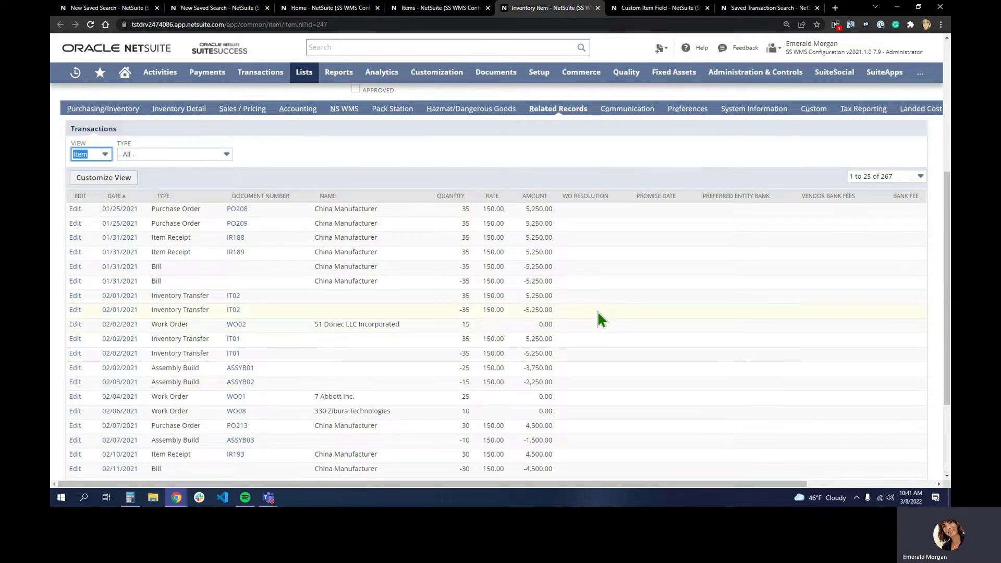
Switch to the Test Saved Search Sourced Field custom item field and examine the saved searches selectable under its validation and defaulting settings
scroll(597, 319, "up", 4)
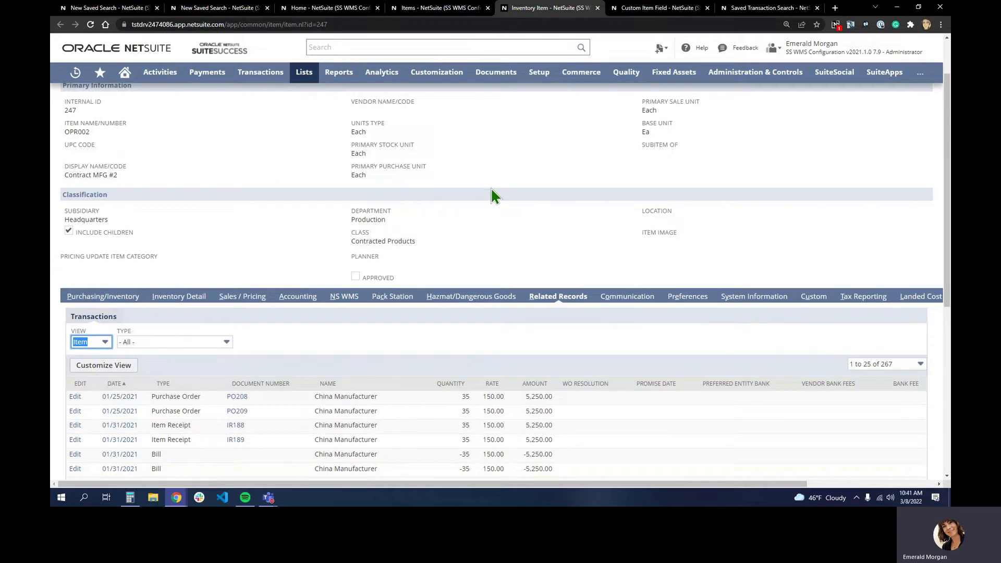
left_click(639, 8)
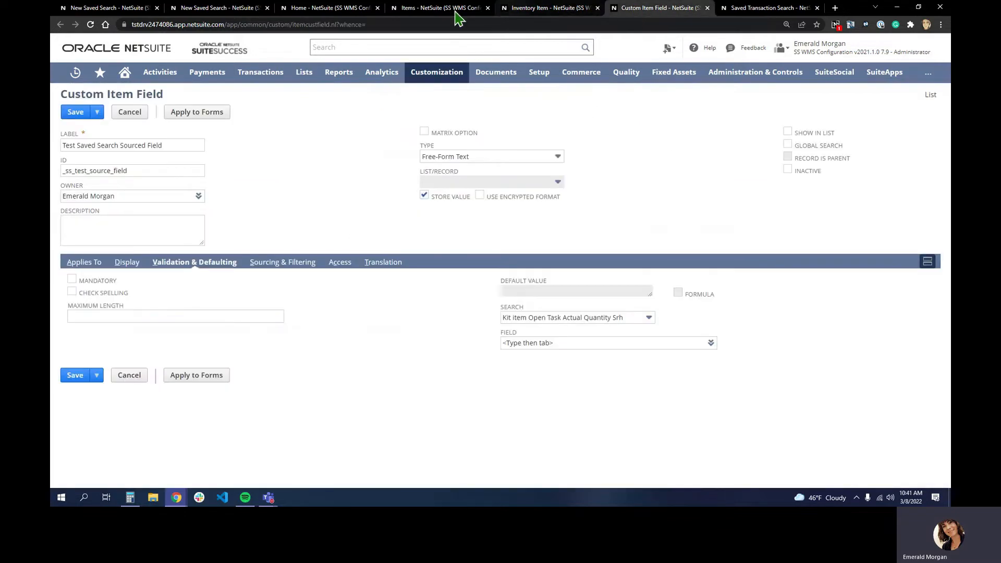
left_click(97, 112)
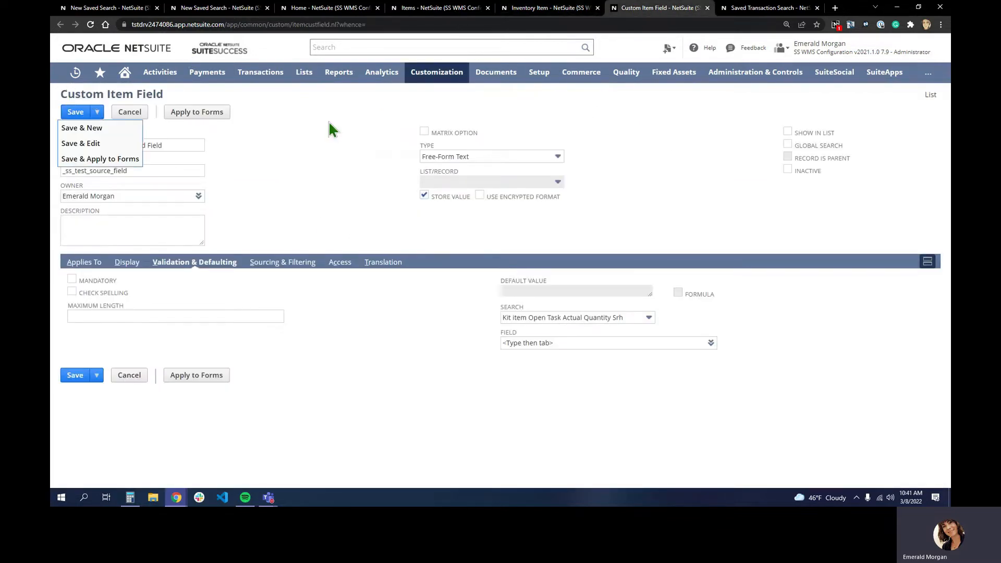
mouse_move(442, 83)
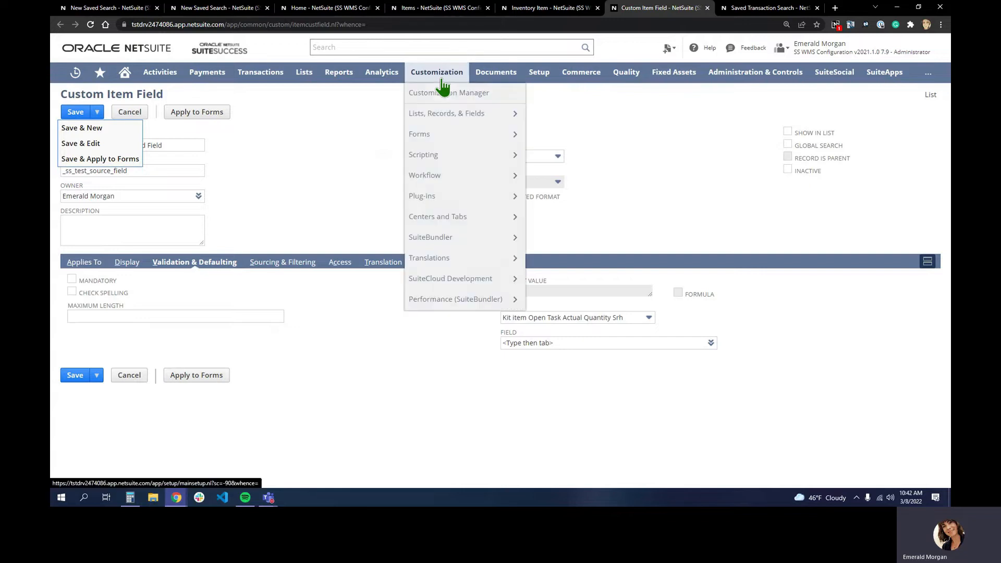
mouse_move(448, 116)
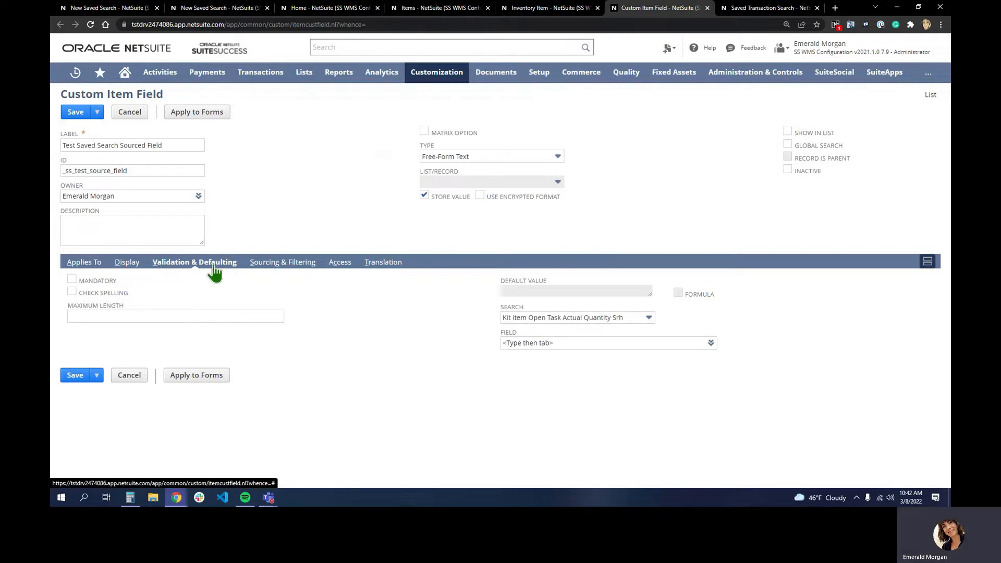
left_click(639, 319)
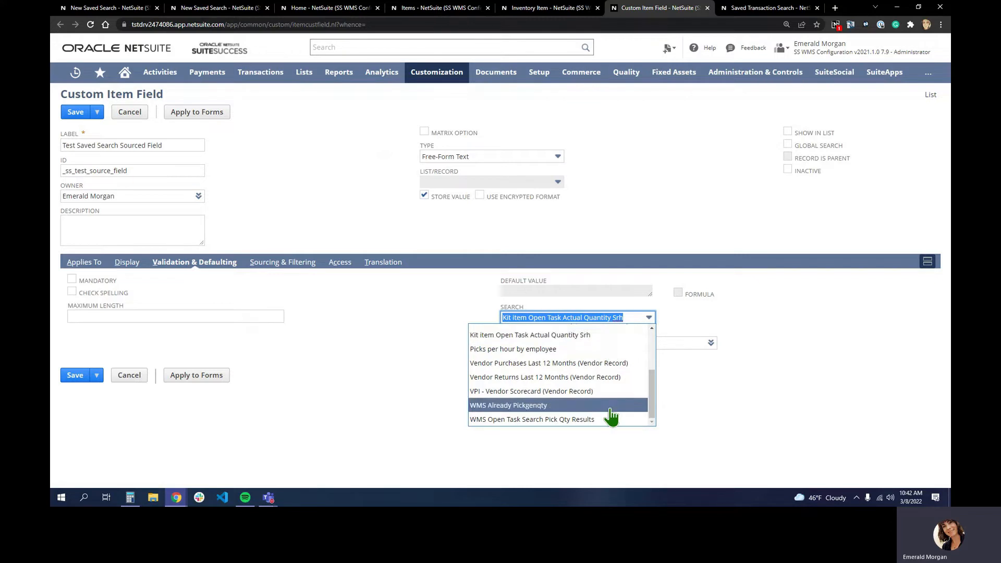
left_click(348, 176)
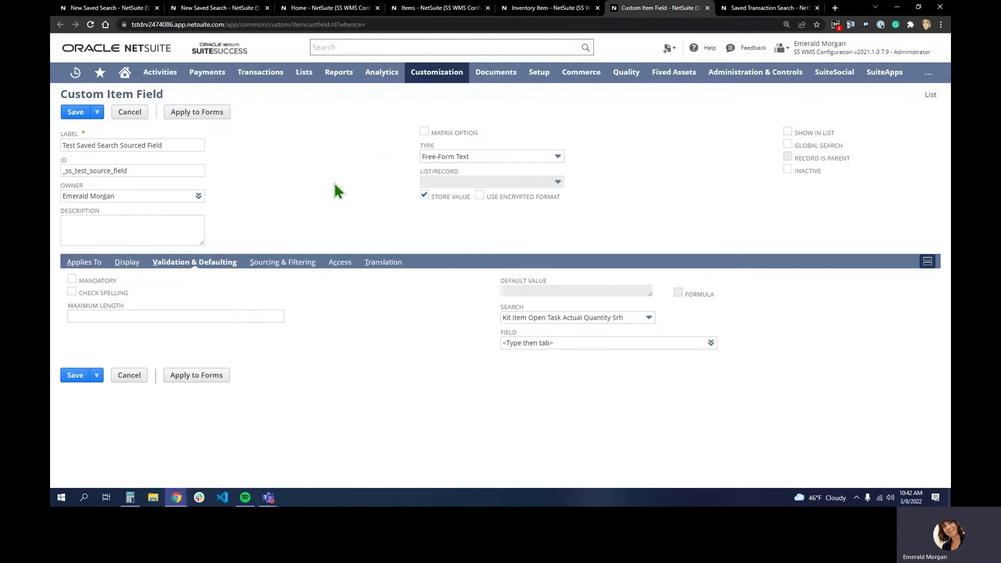
Show the Work Orders - Value of Released saved transaction search and view its email settings for recipients from results
left_click(779, 8)
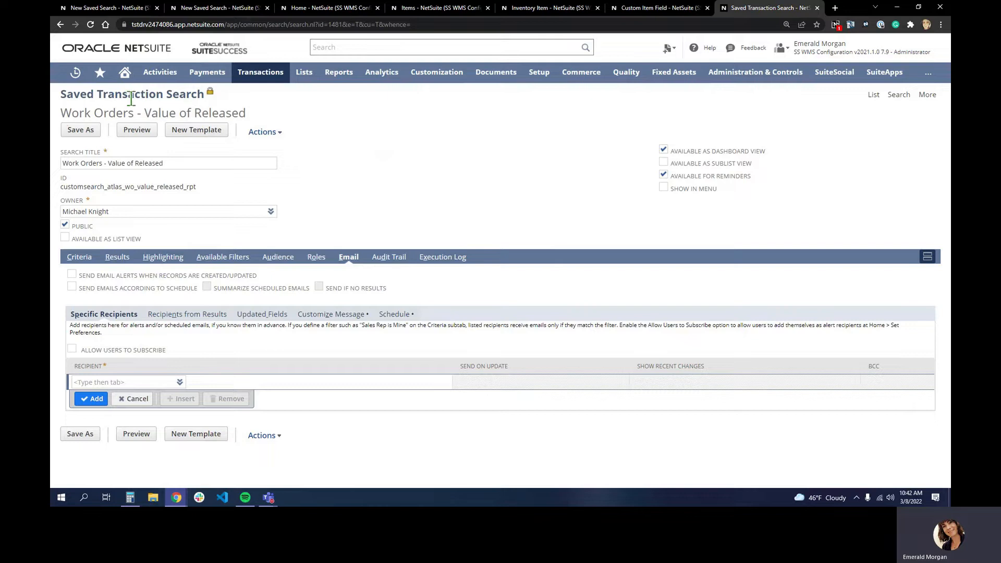
left_click_drag(60, 112, 136, 111)
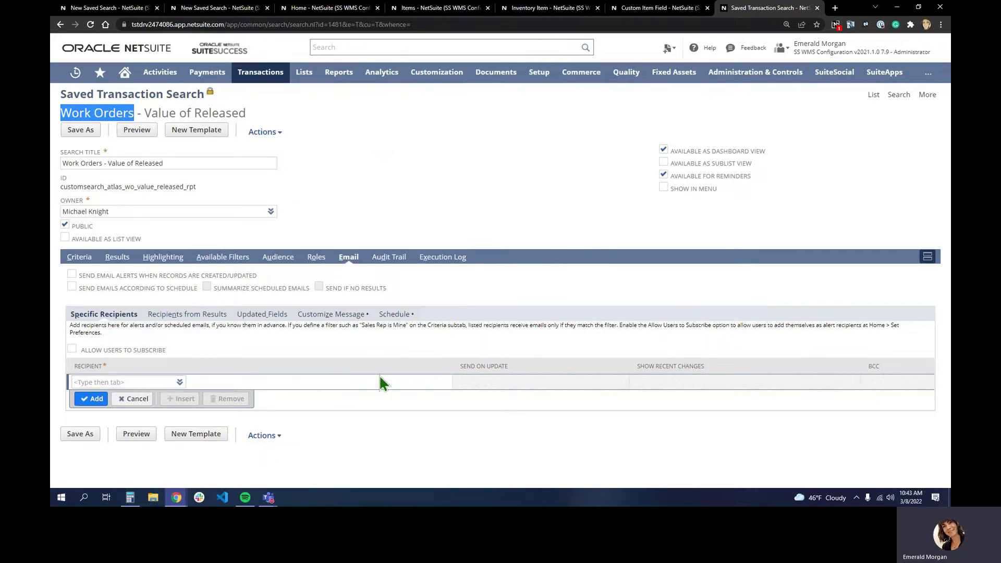
left_click(181, 315)
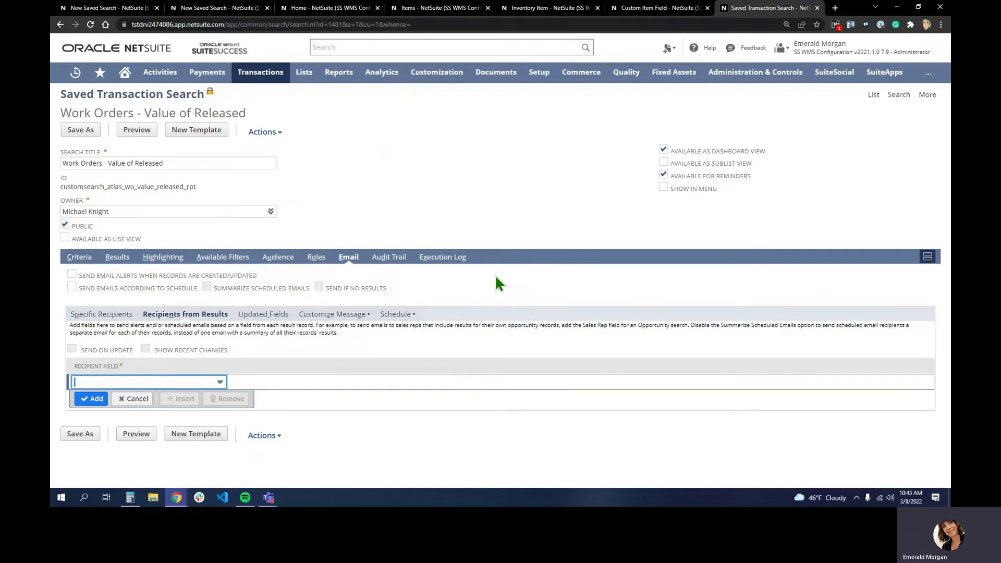
Find the Items with Bins - TEST search in the list of all saved searches and open it for editing
left_click(124, 72)
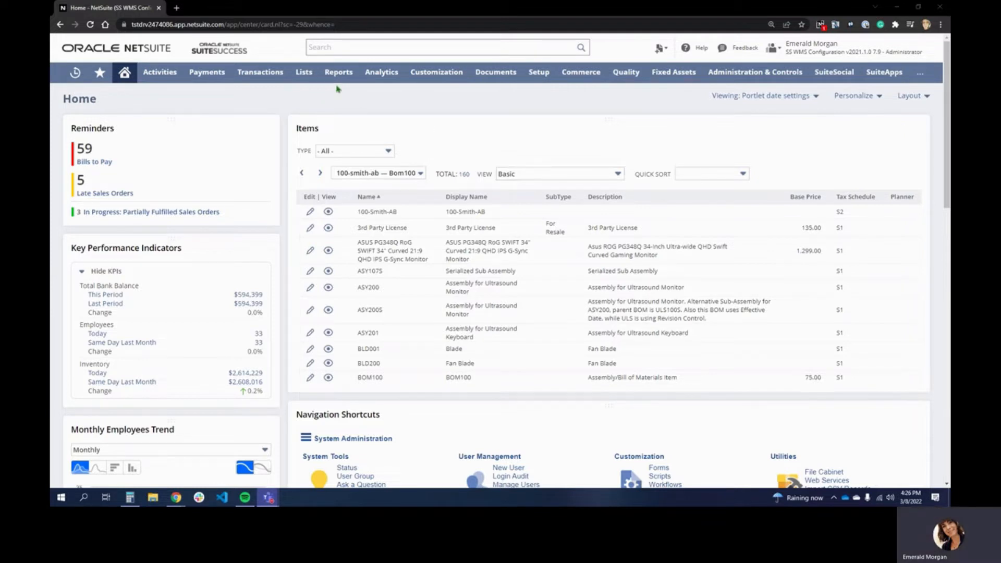
mouse_move(335, 80)
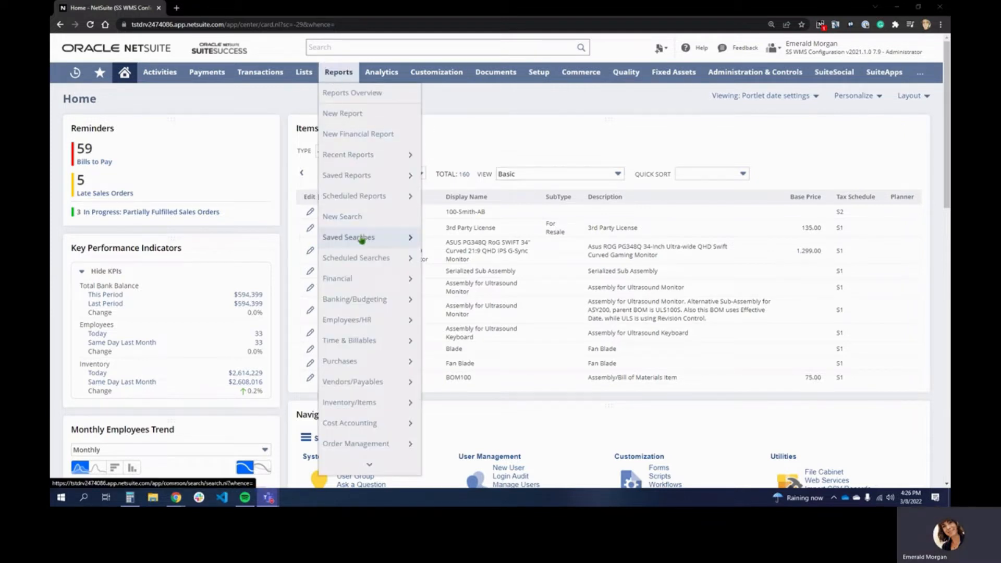
mouse_move(361, 240)
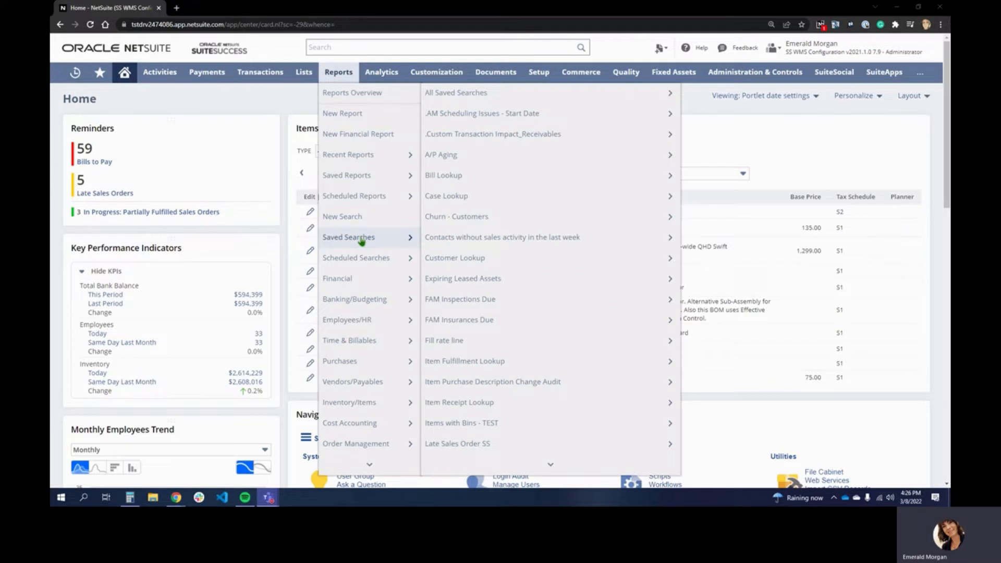
left_click(485, 103)
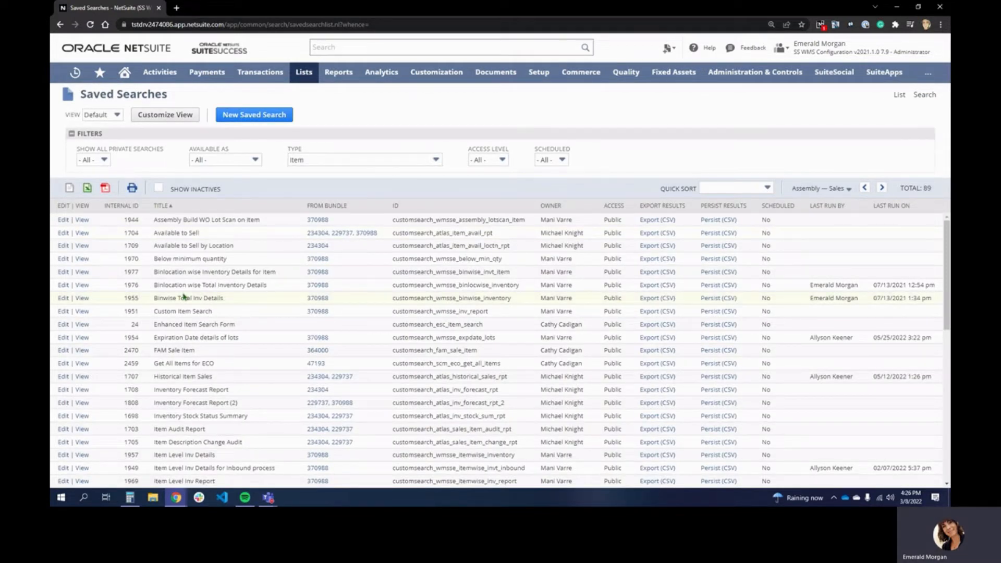
scroll(184, 297, "down", 6)
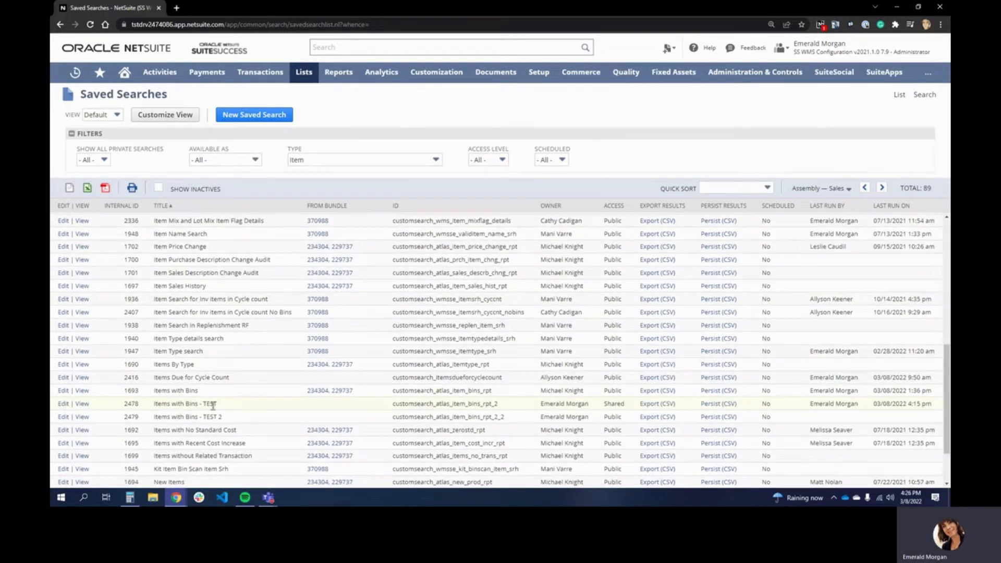
left_click(63, 405)
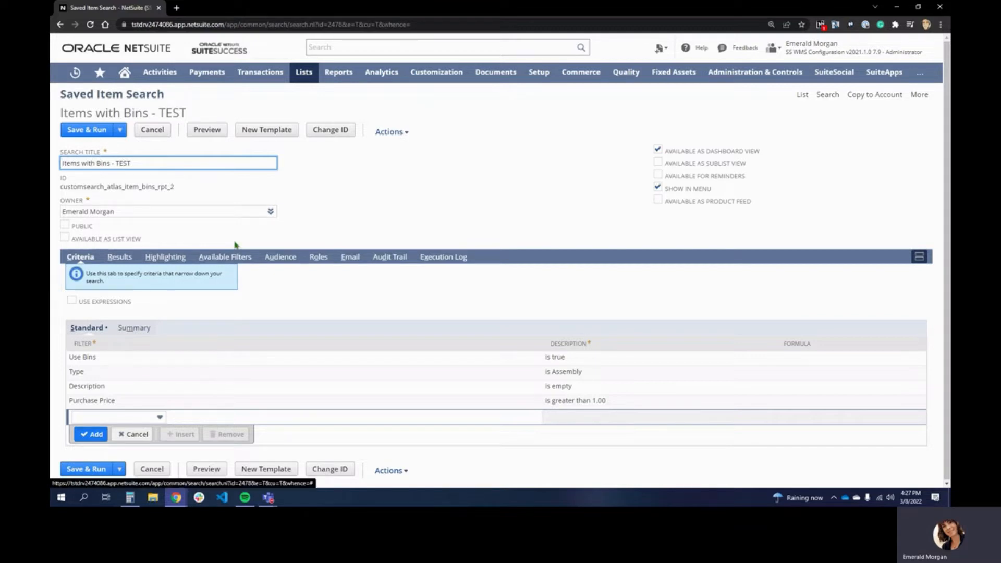
Show the accounting Items list in a separate browser tab and check which saved searches its view choices offer
mouse_move(308, 81)
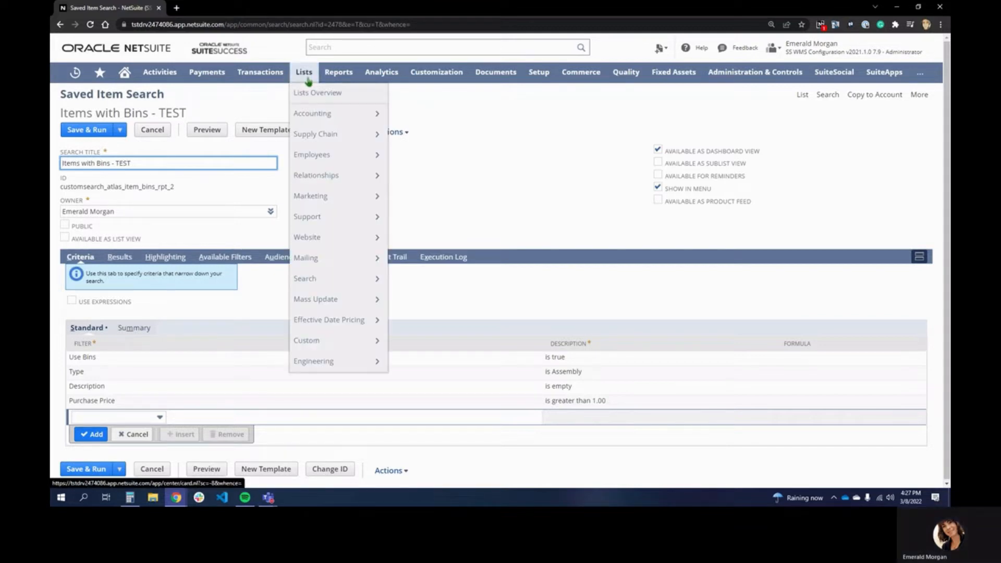
mouse_move(312, 114)
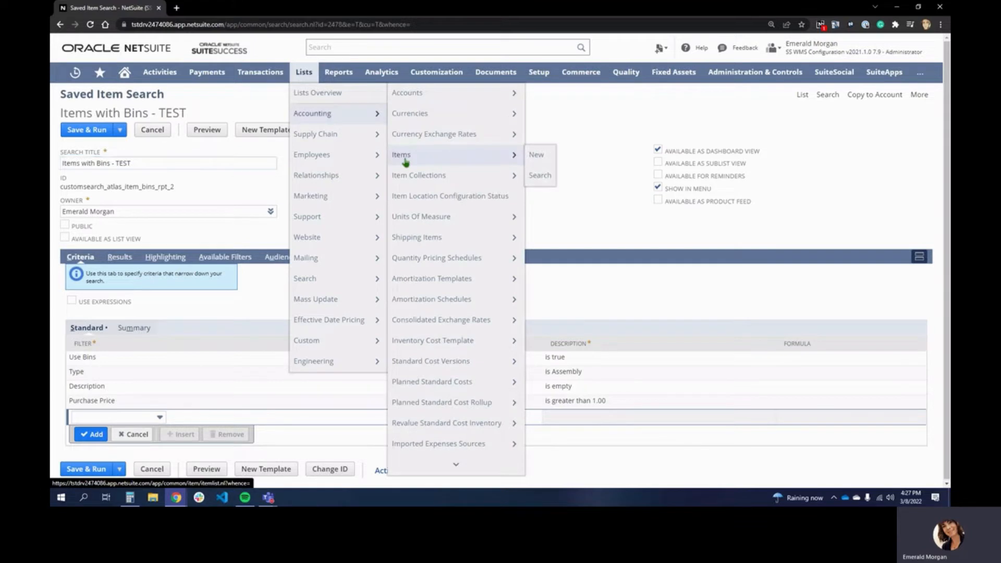
right_click(399, 152)
left_click(425, 163)
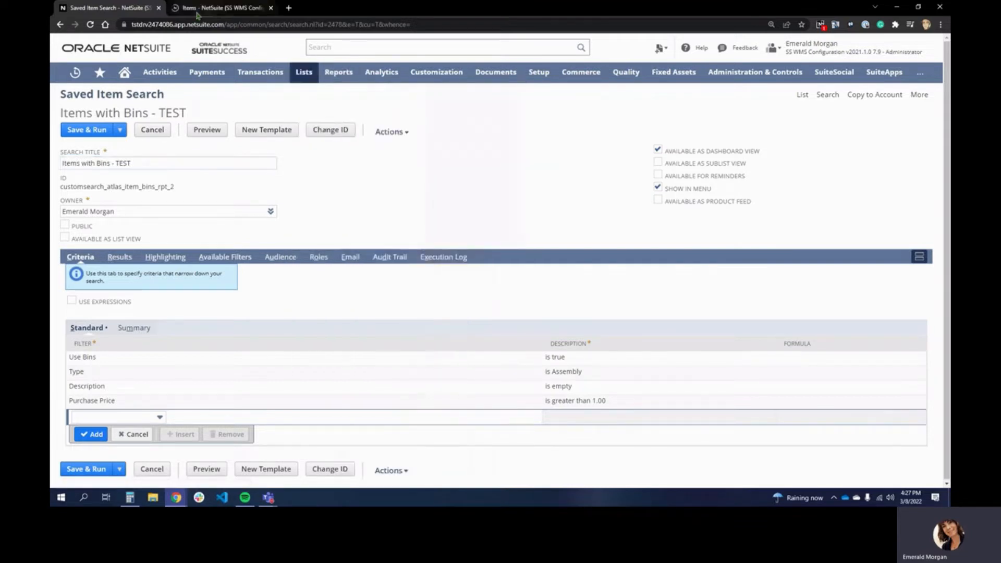
left_click(197, 15)
left_click(91, 114)
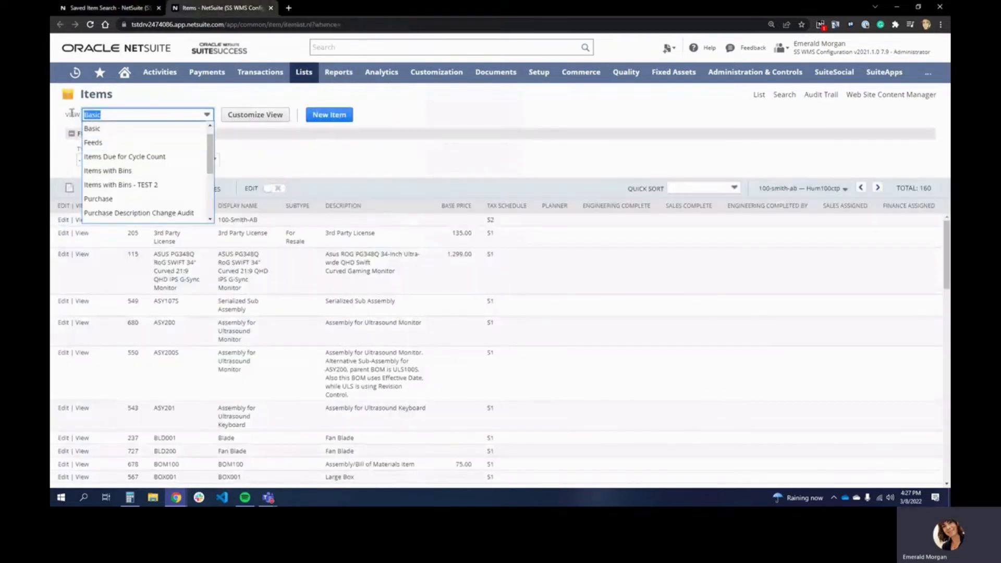
double_click(73, 114)
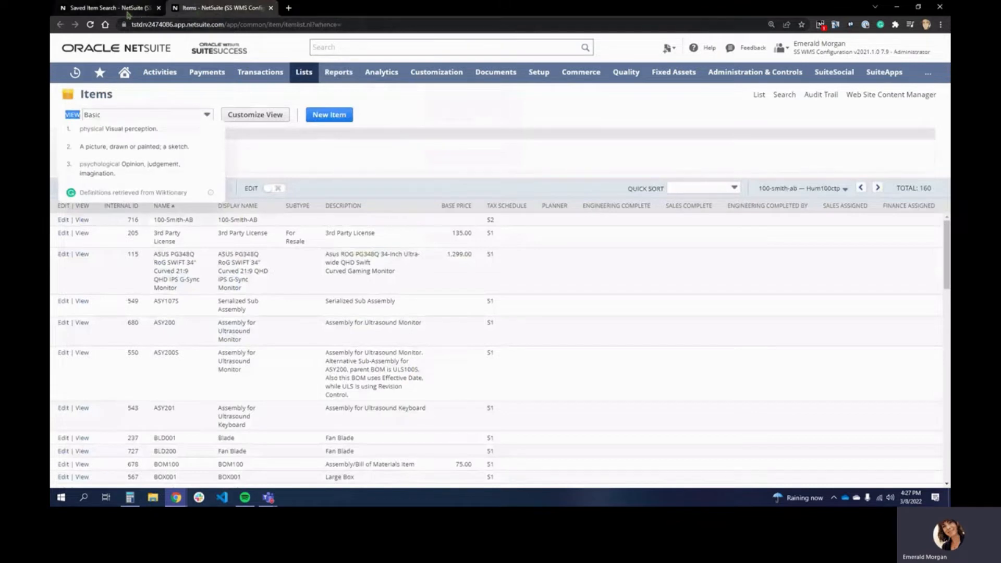
Check the search's Available as Dashboard View option and find Items with Bins - TEST among the dashboard Items portlet's view choices
left_click(127, 11)
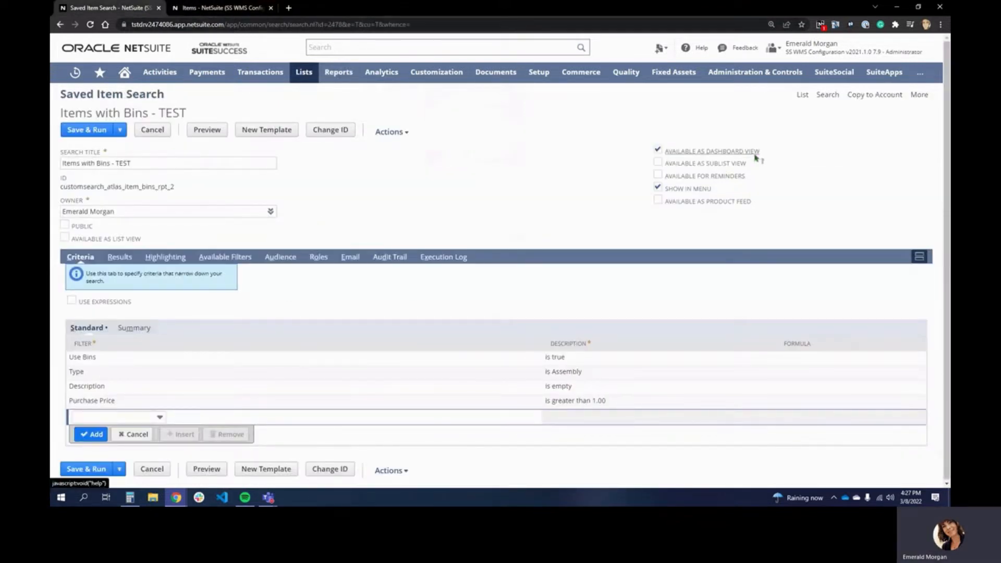
left_click(205, 12)
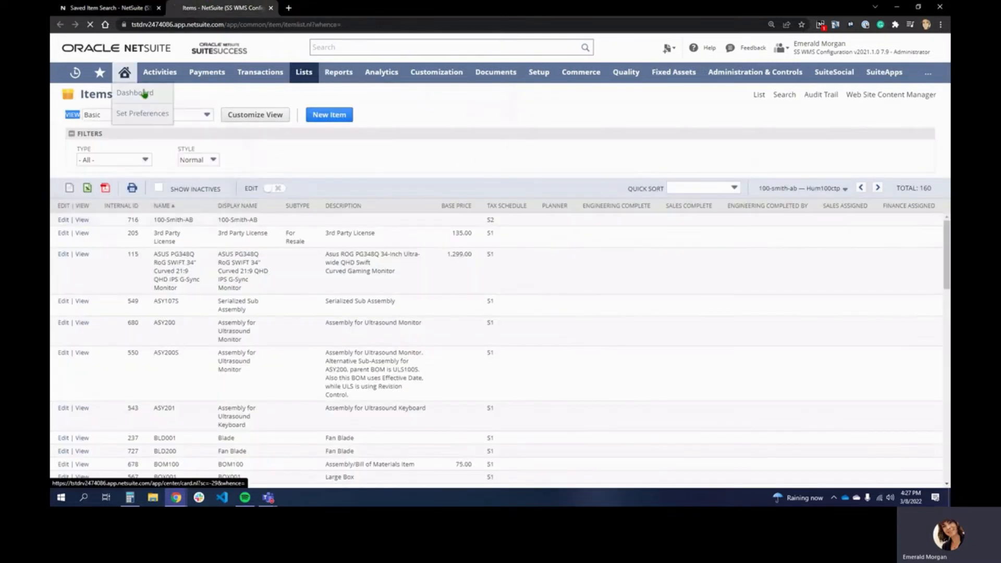
left_click(145, 93)
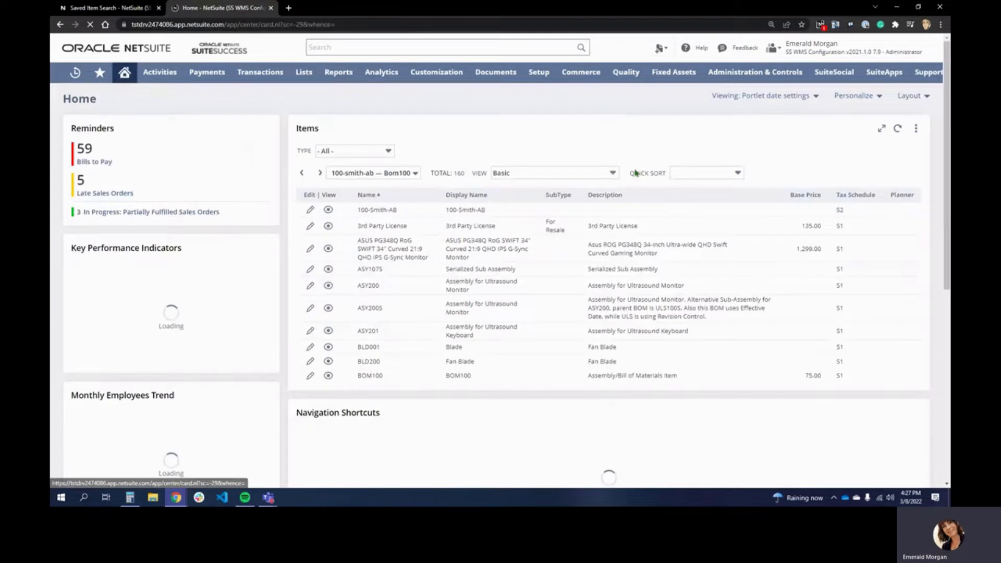
left_click(847, 99)
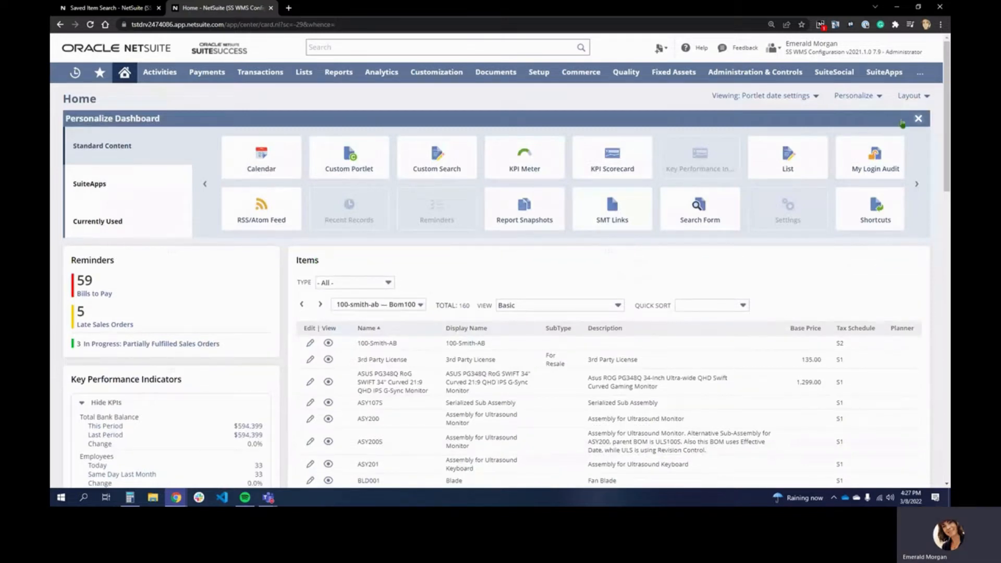
left_click(918, 118)
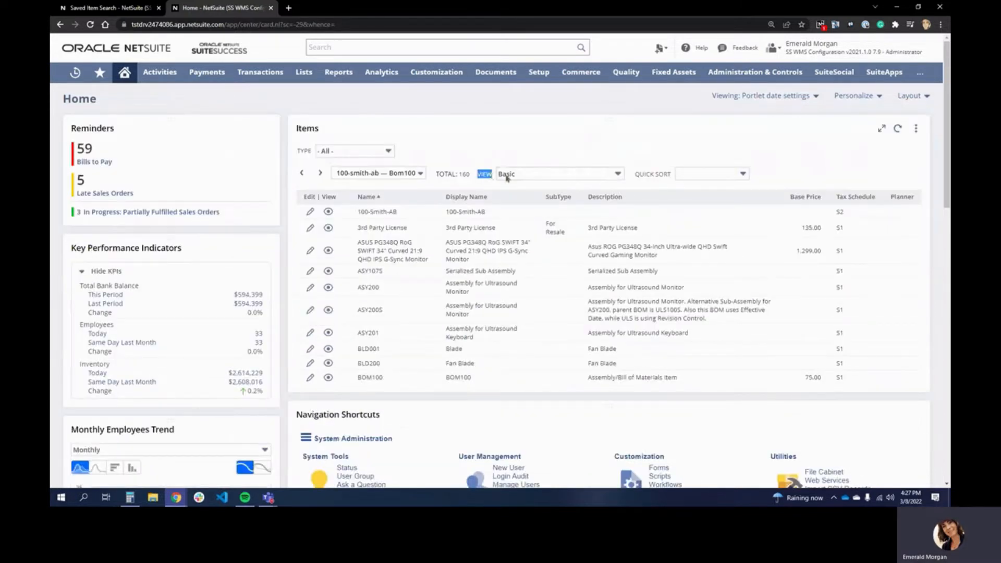
left_click(523, 177)
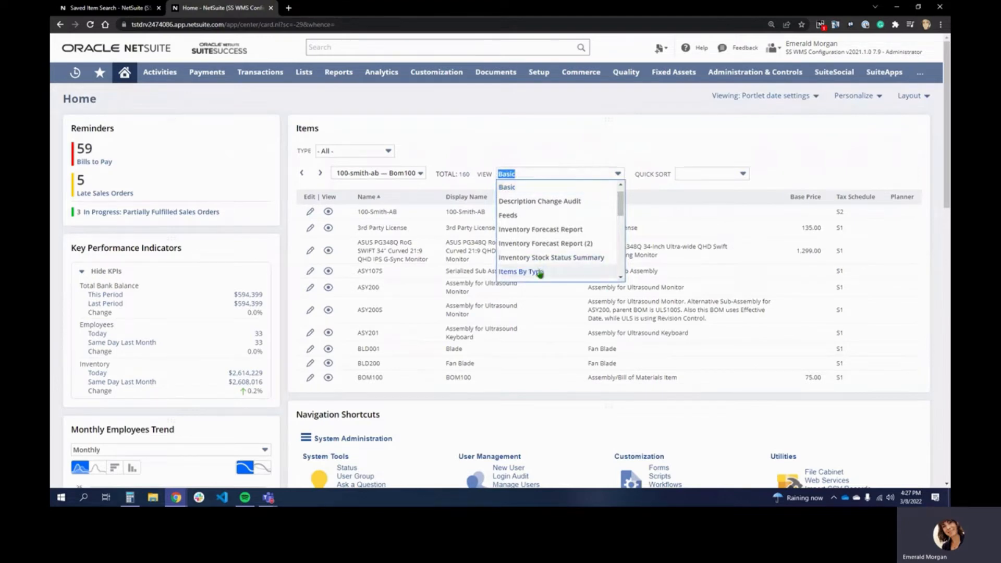
scroll(543, 253, "down", 1)
scroll(543, 253, "down", 1)
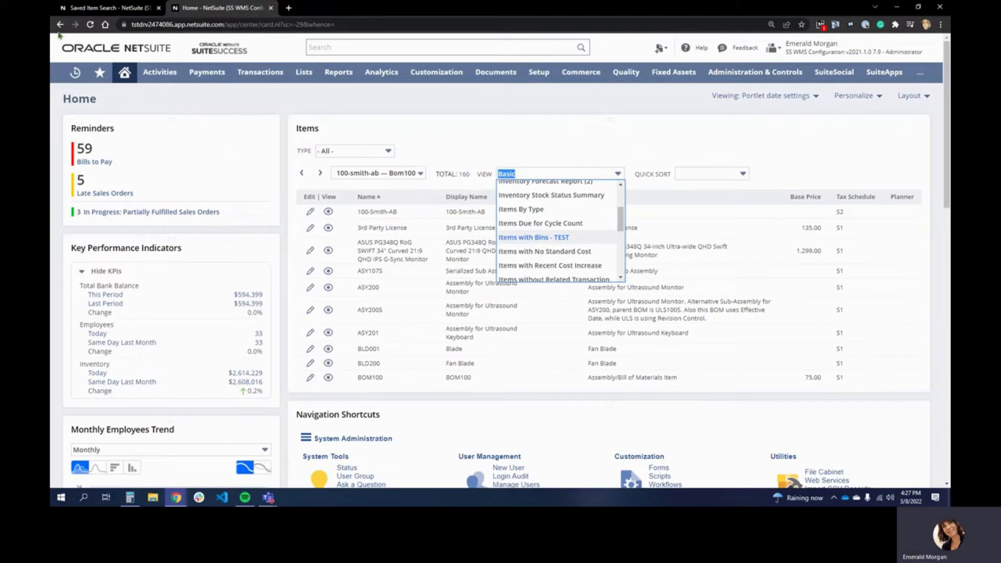
Check the search's Available as Sublist View option and inspect the view choices for related transactions on the ASY201 assembly record
left_click(74, 10)
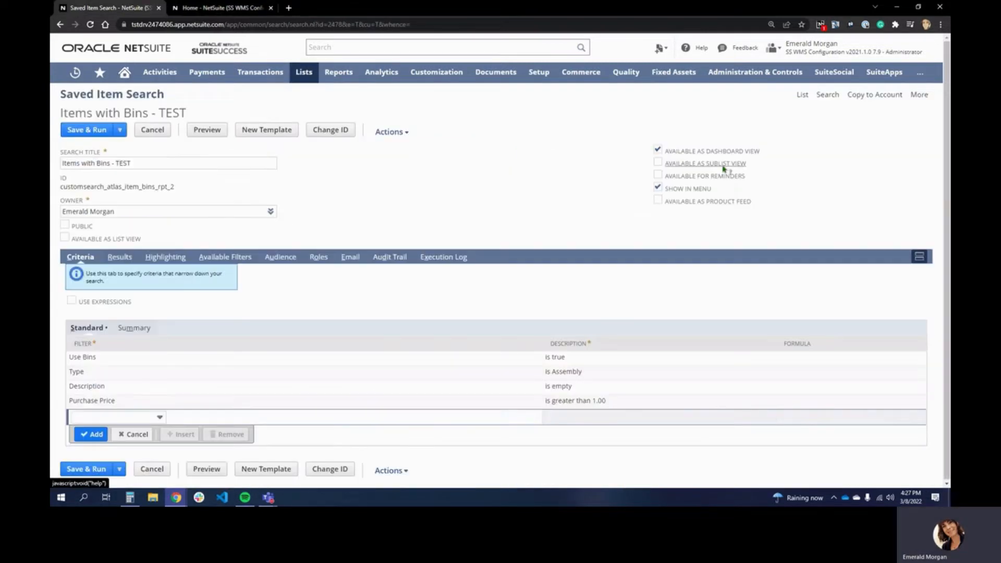
left_click(203, 11)
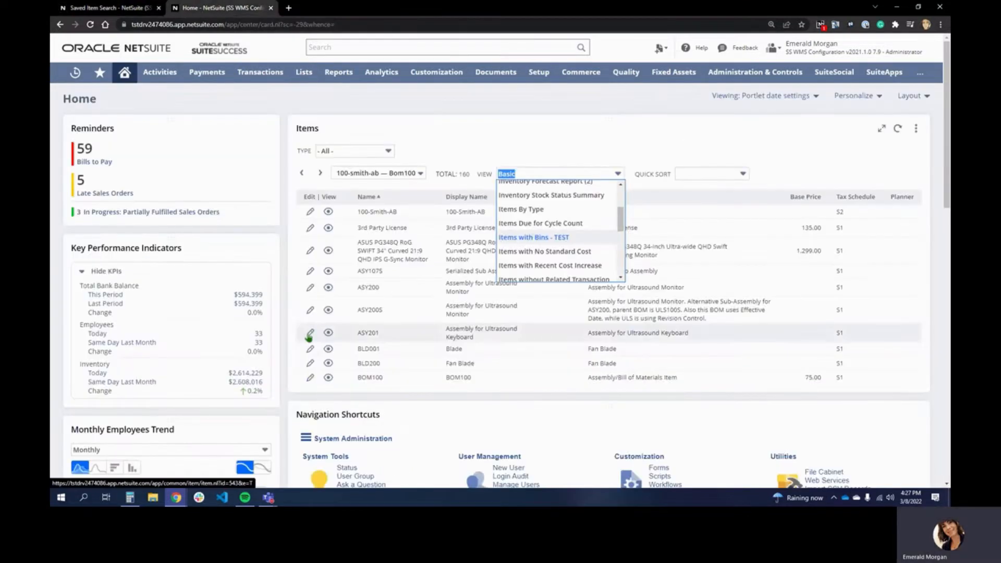
left_click(327, 335)
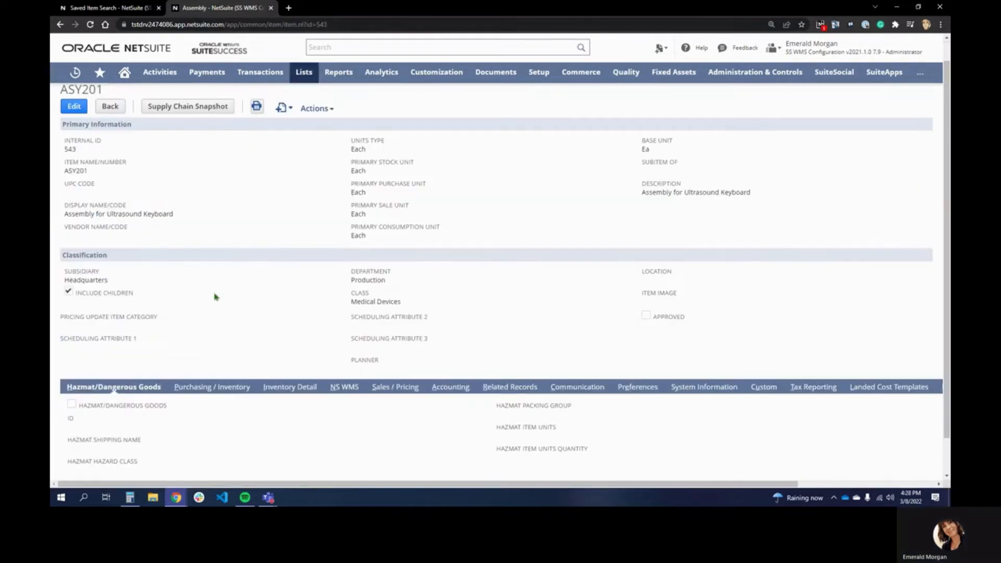
scroll(215, 297, "down", 1)
left_click(508, 346)
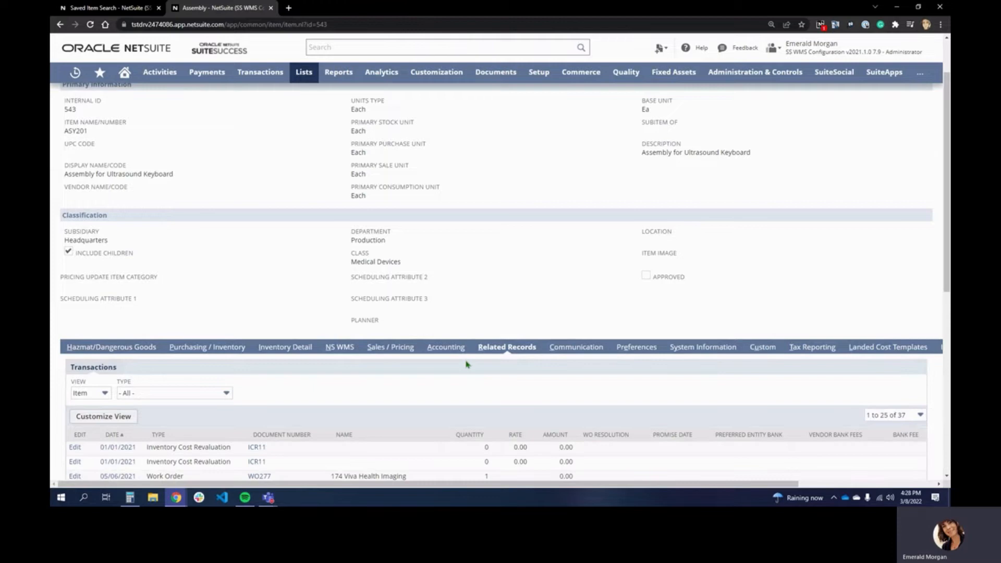
scroll(467, 364, "down", 1)
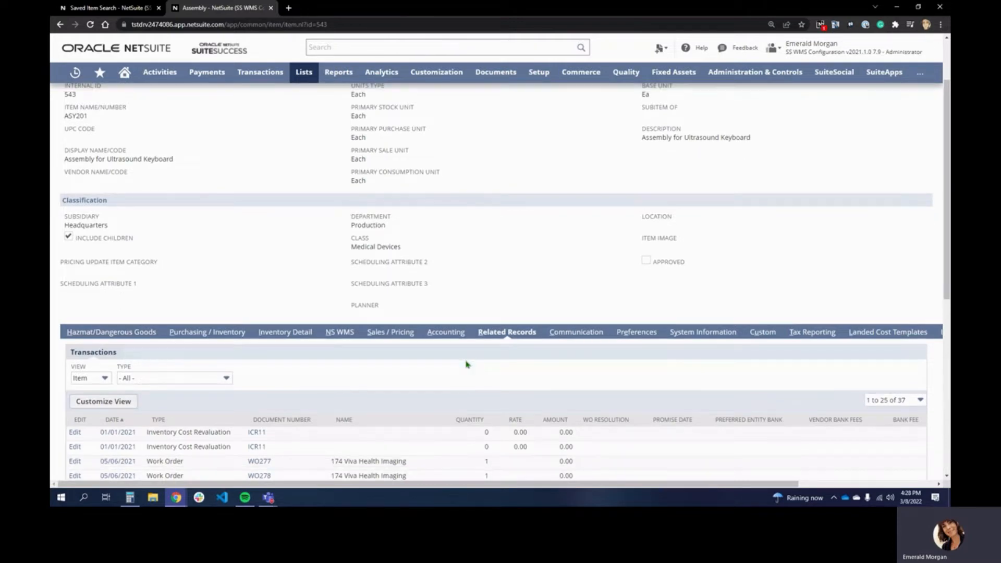
scroll(467, 365, "down", 2)
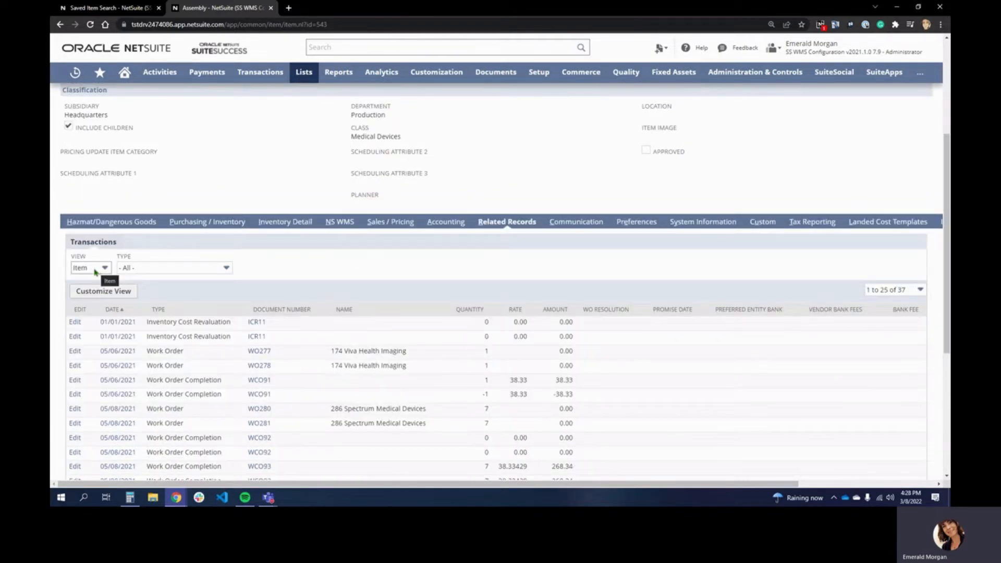
left_click(106, 269)
left_click(106, 269)
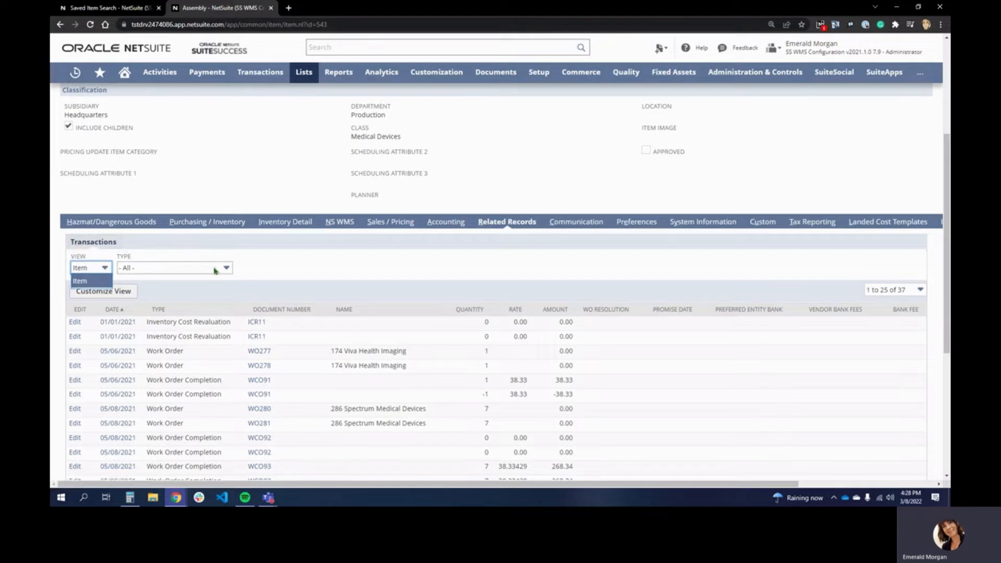
Check the search's Available for Reminders option and locate the Reminders portlet on the home dashboard
left_click(228, 244)
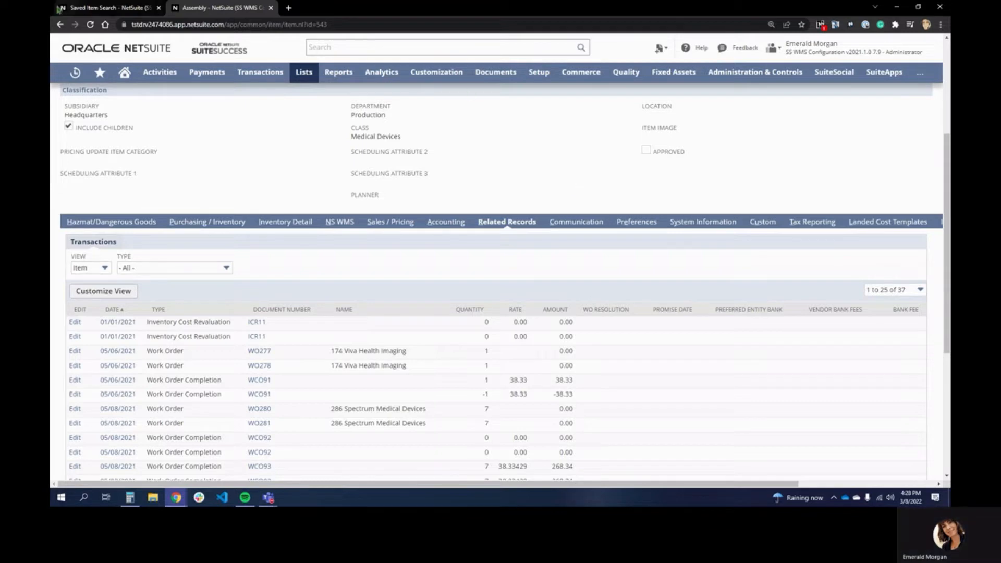
left_click(76, 11)
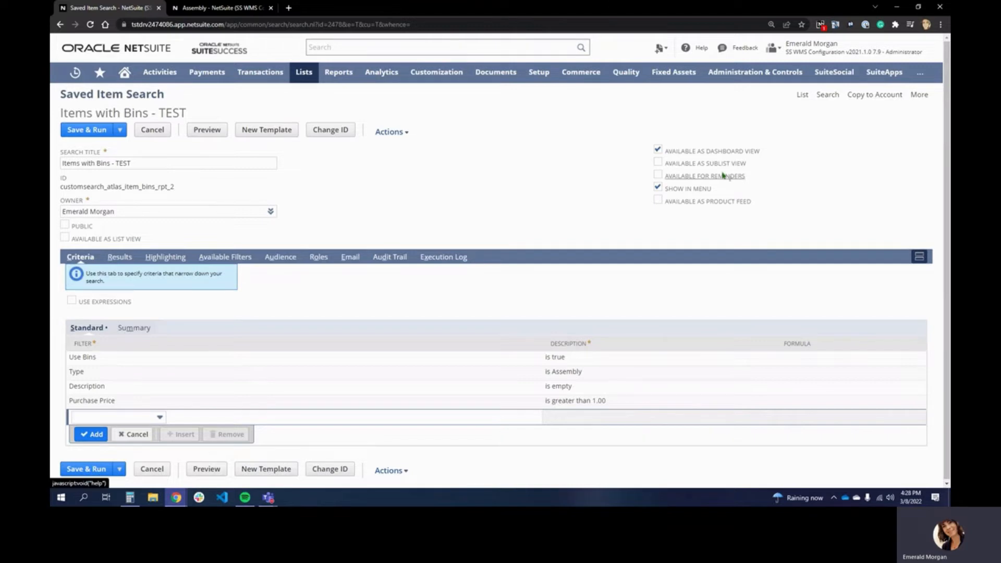
left_click(210, 11)
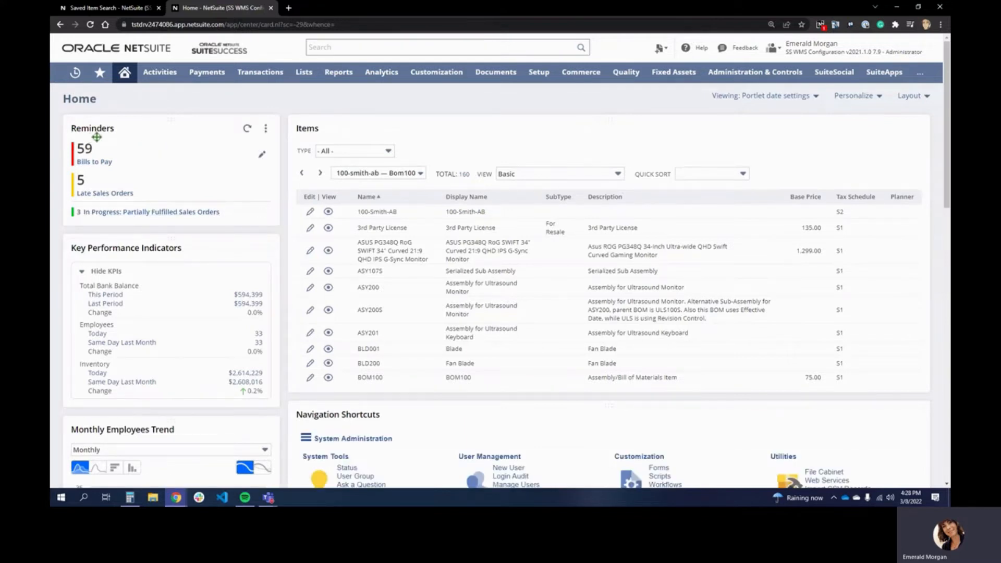
left_click(85, 9)
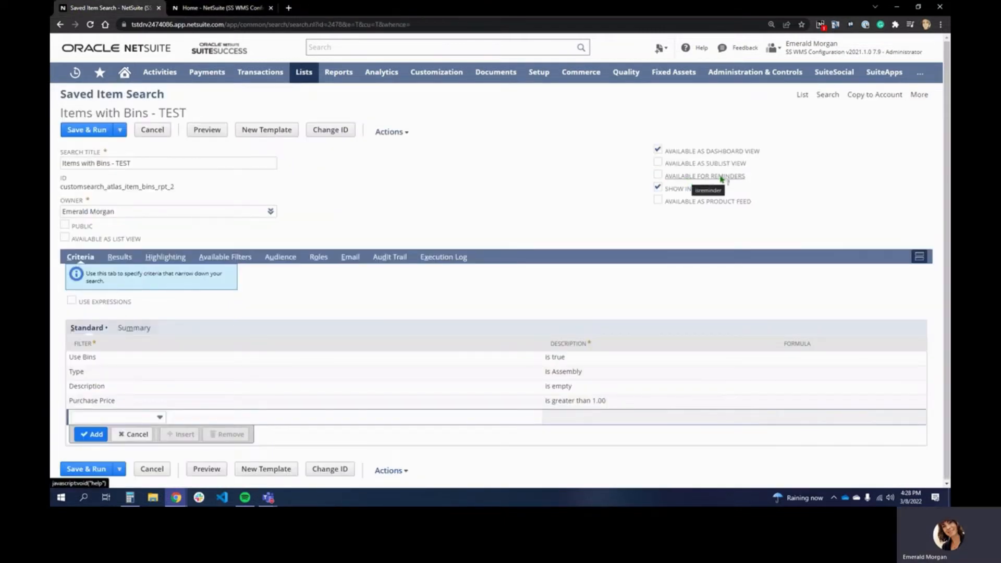
Open the setup of the dashboard's Reminders portlet and browse the saved searches that can be added as reminders
left_click(229, 12)
left_click(265, 129)
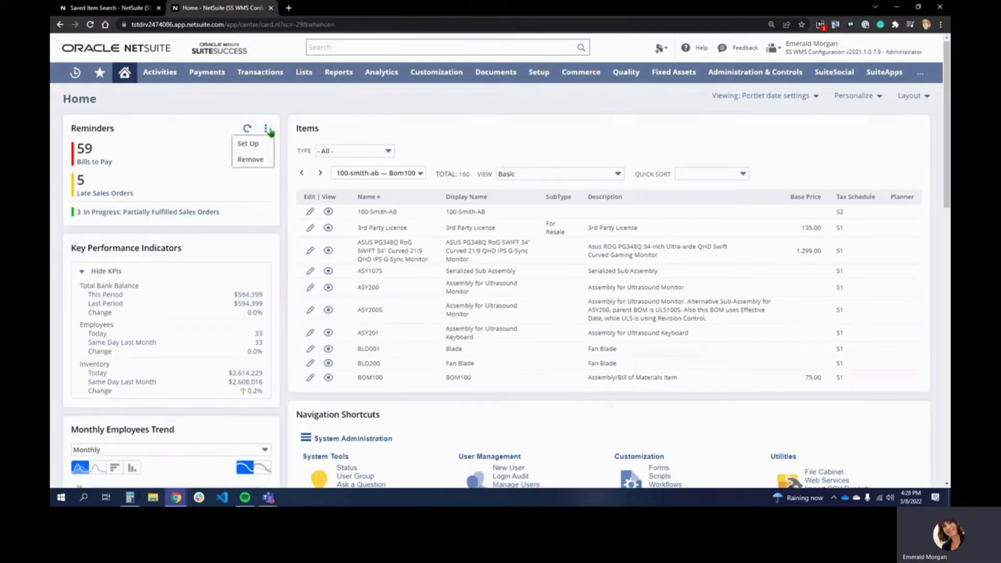
left_click(260, 148)
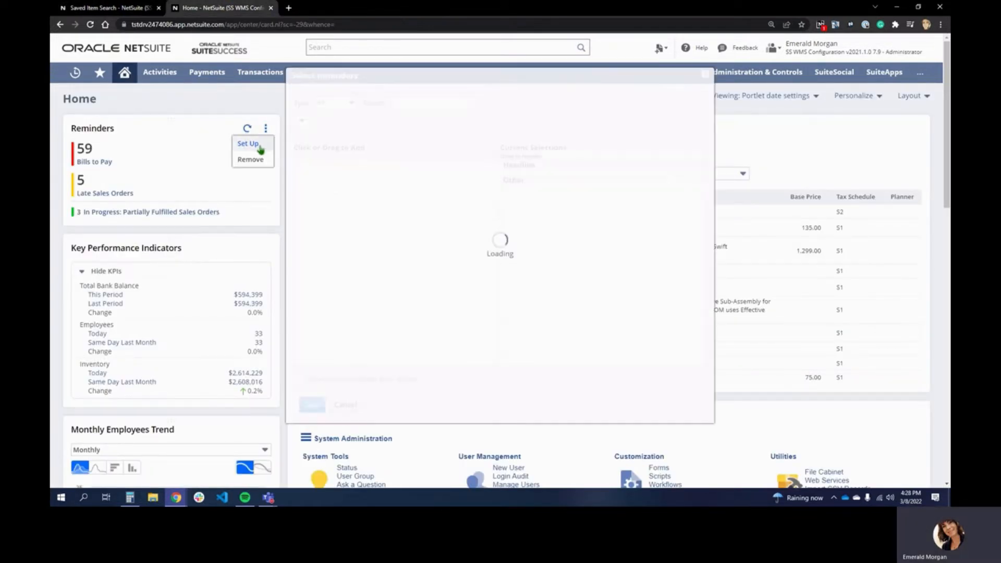
scroll(374, 252, "down", 1)
scroll(374, 253, "down", 12)
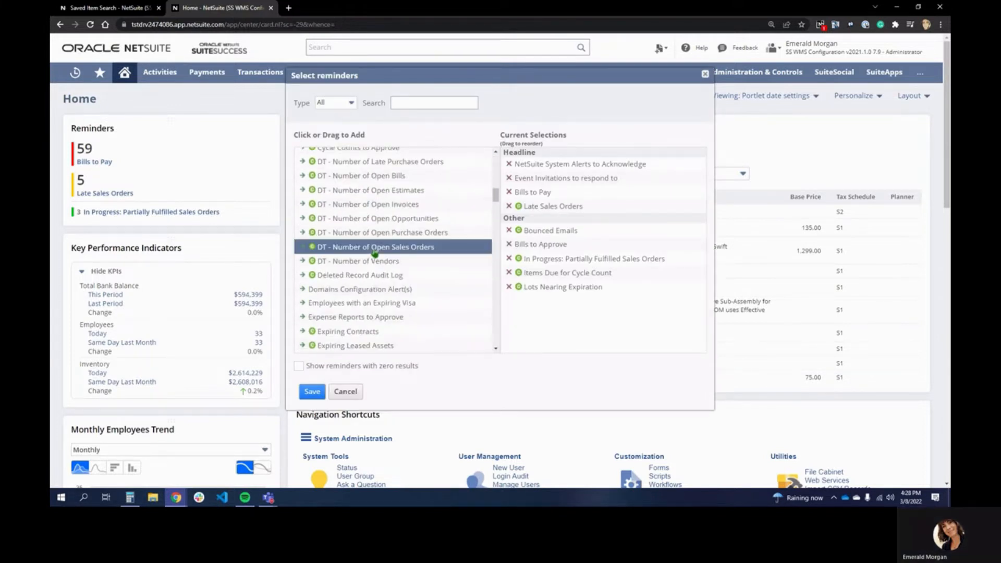
scroll(374, 252, "down", 1)
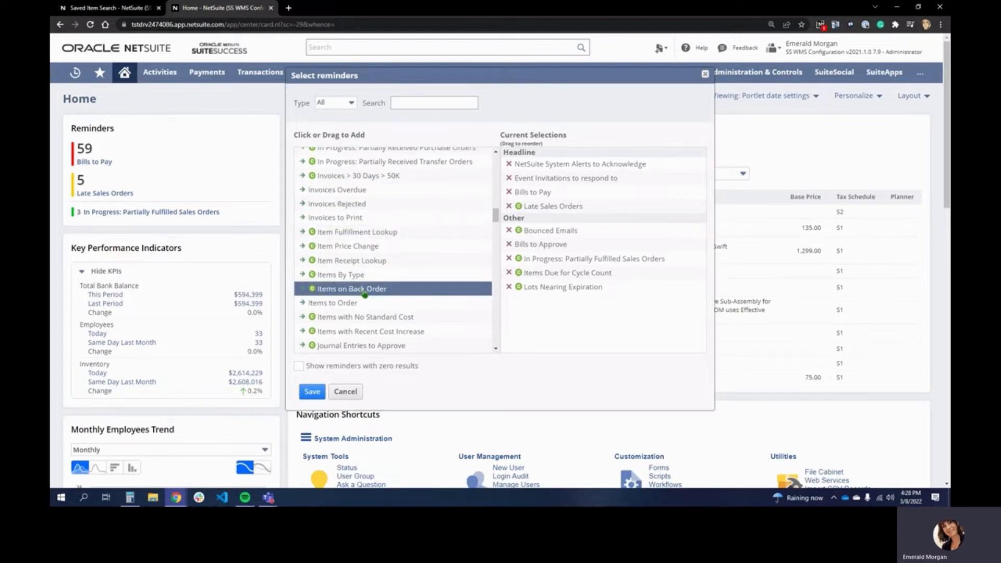
Compare the Available for Reminders option with the list of selectable reminders and close the reminder selection without changes
left_click(113, 8)
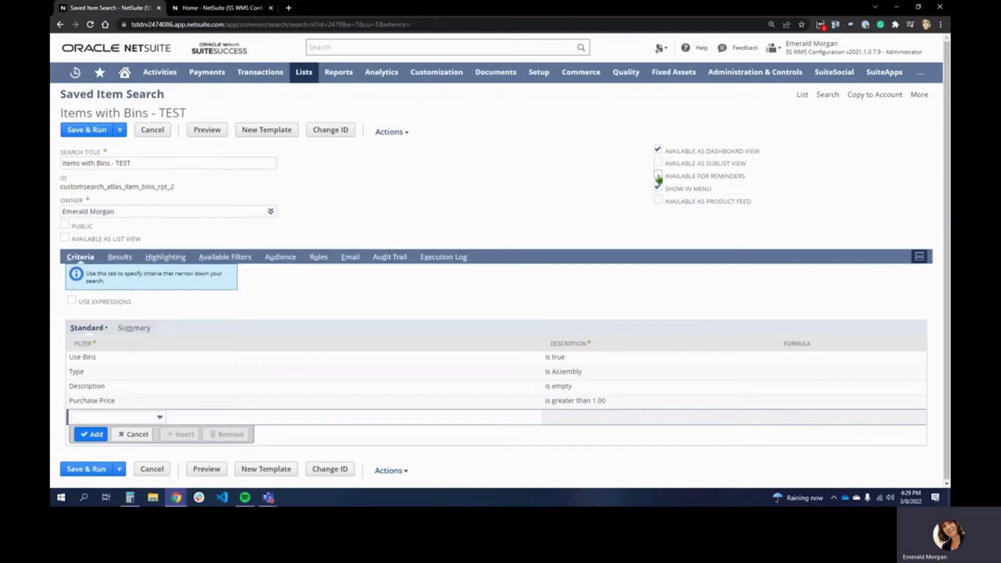
left_click(244, 10)
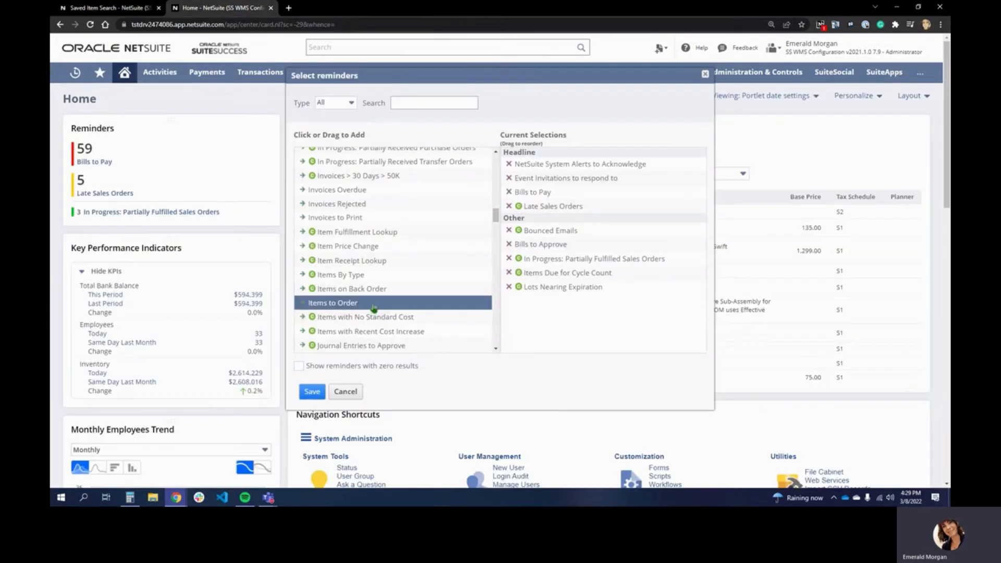
left_click(121, 11)
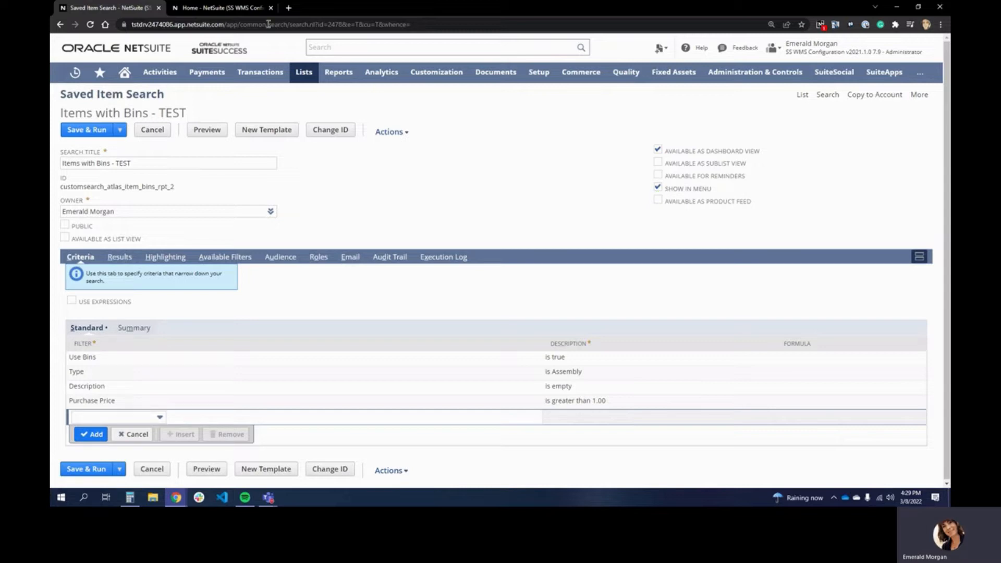
left_click(233, 9)
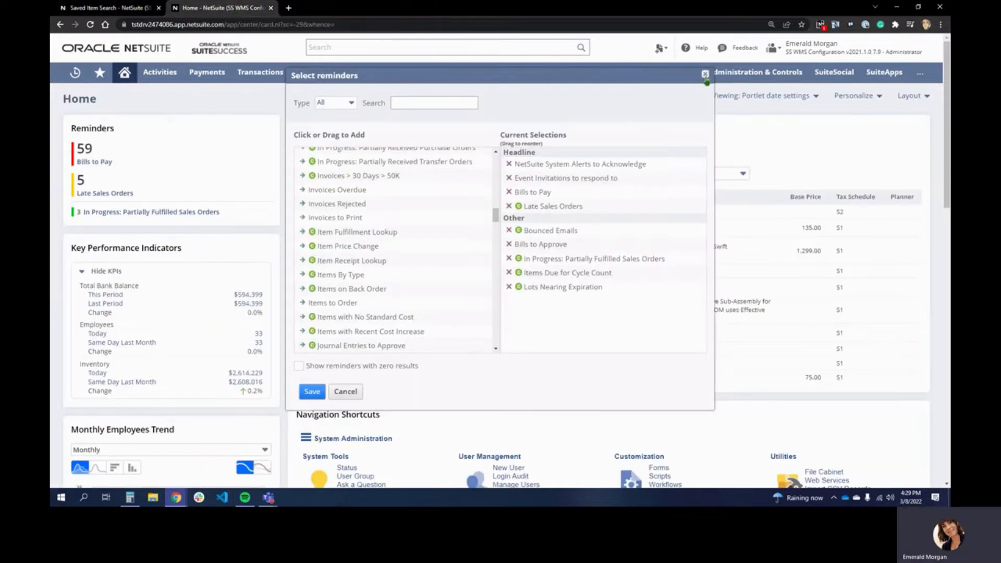
left_click(706, 75)
Find Items with Bins - TEST among the saved searches offered under Reports
mouse_move(343, 76)
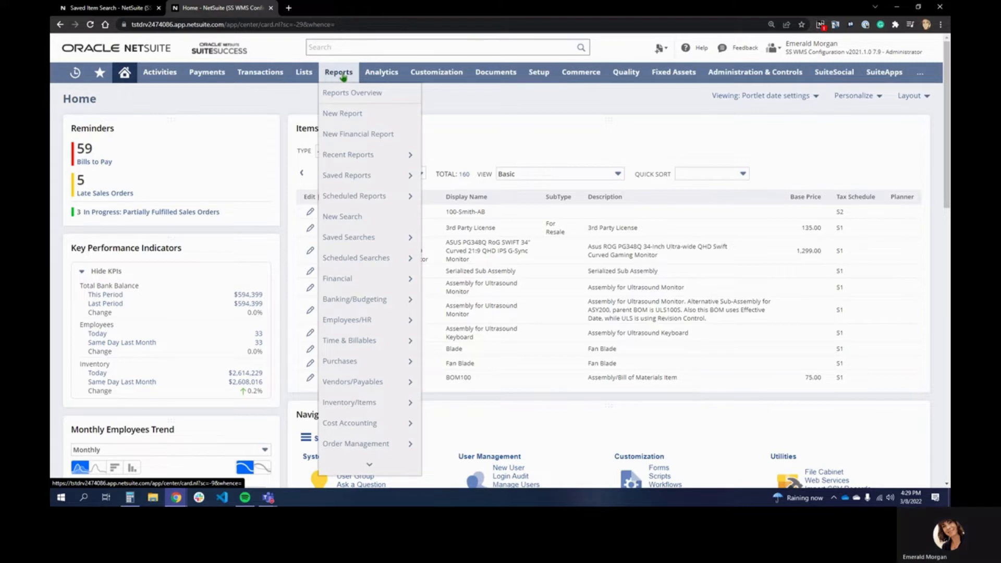
mouse_move(354, 239)
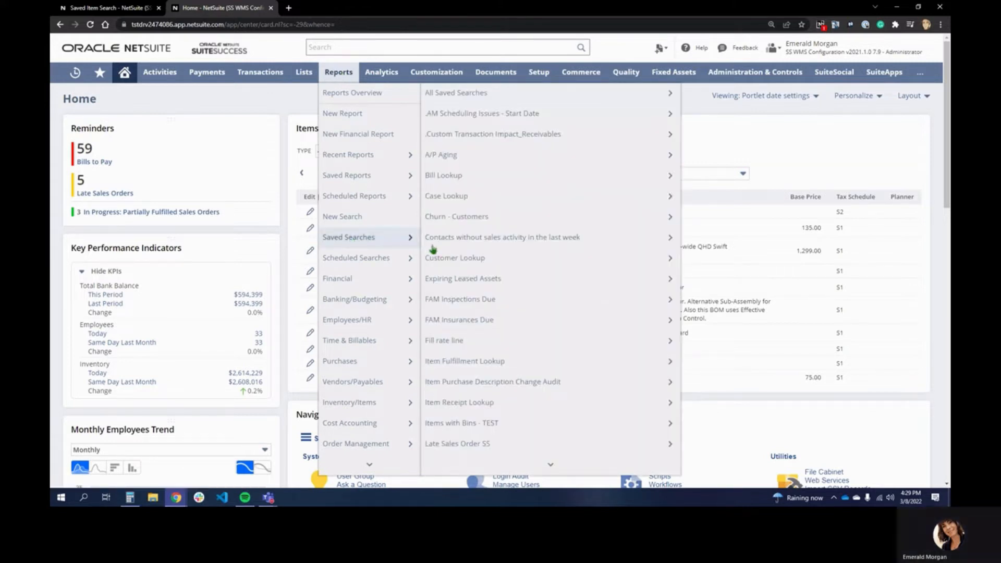
scroll(498, 205, "down", 3)
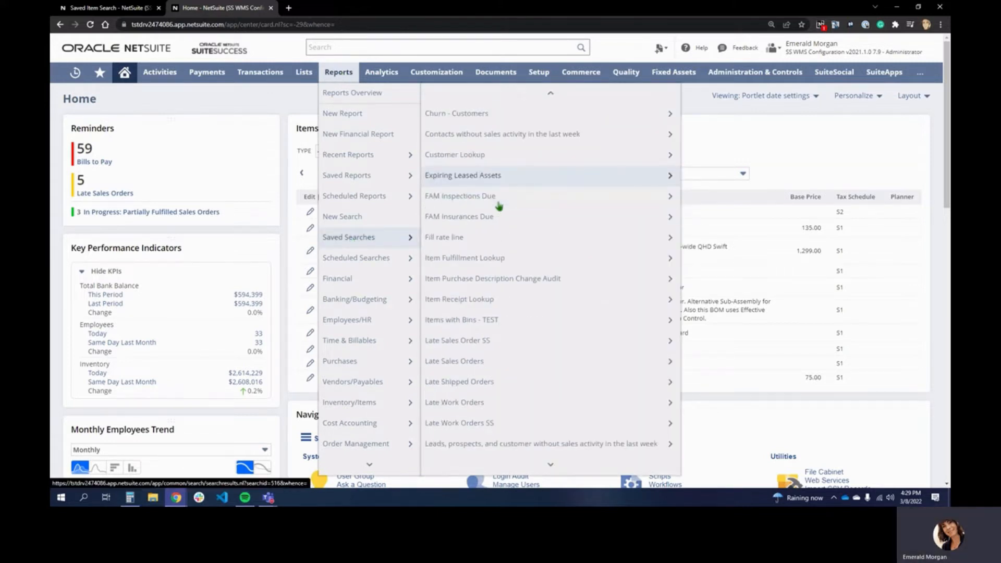
scroll(499, 206, "down", 10)
scroll(499, 206, "up", 8)
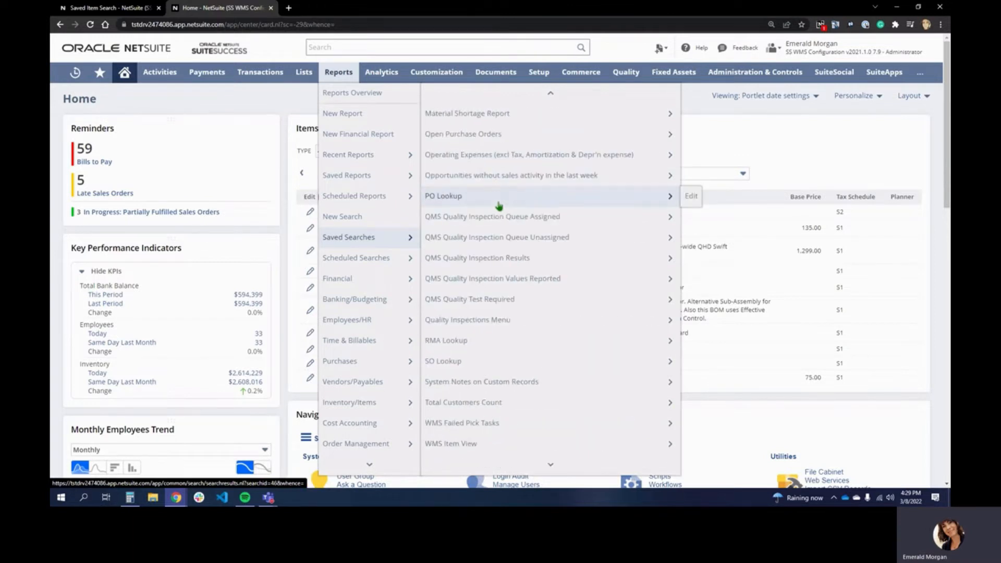
scroll(499, 205, "up", 5)
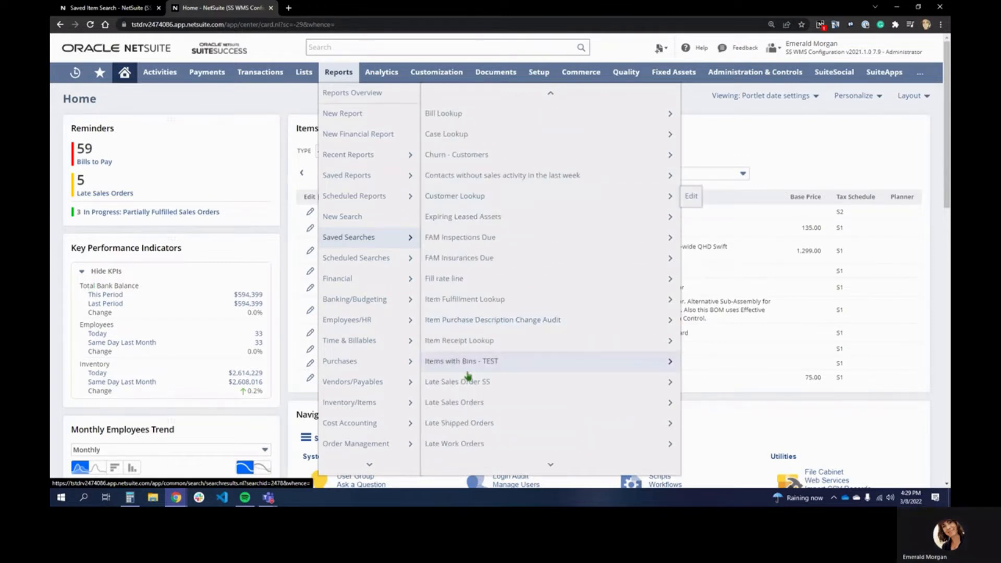
mouse_move(491, 368)
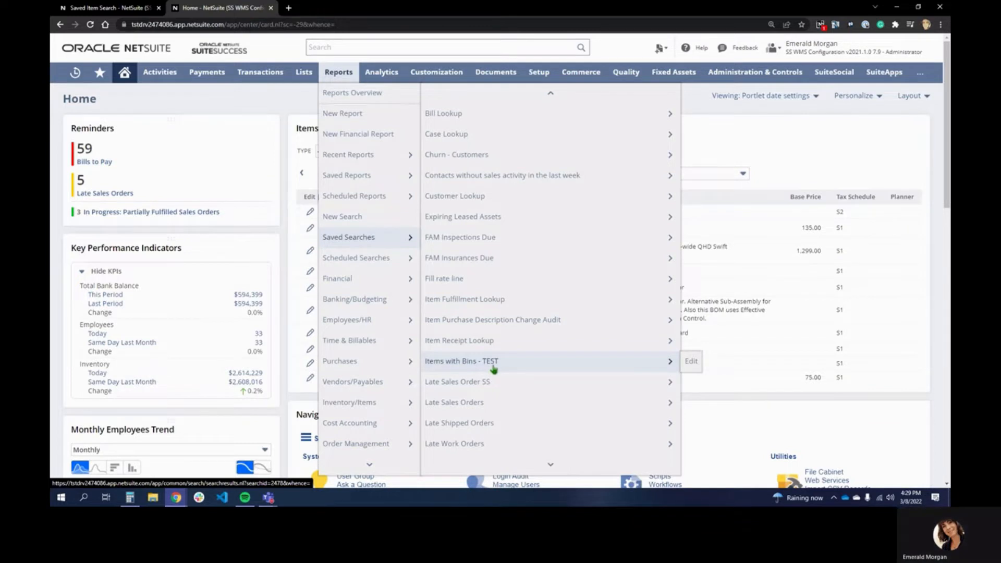
Return to the search, examine its Available as Product Feed option and read the field help for Available as Sublist View
key("ctrl+shift+Tab")
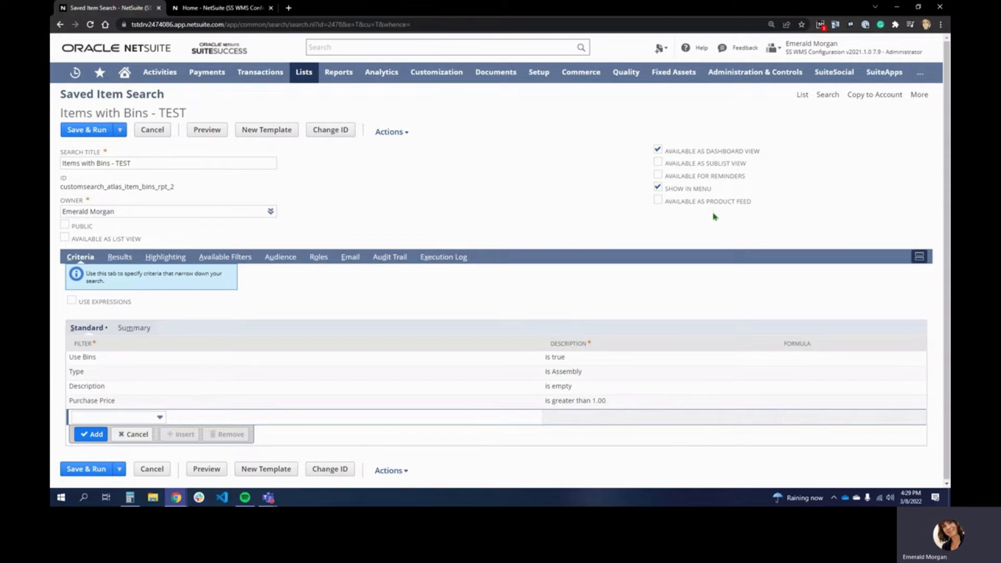
left_click_drag(771, 205, 659, 203)
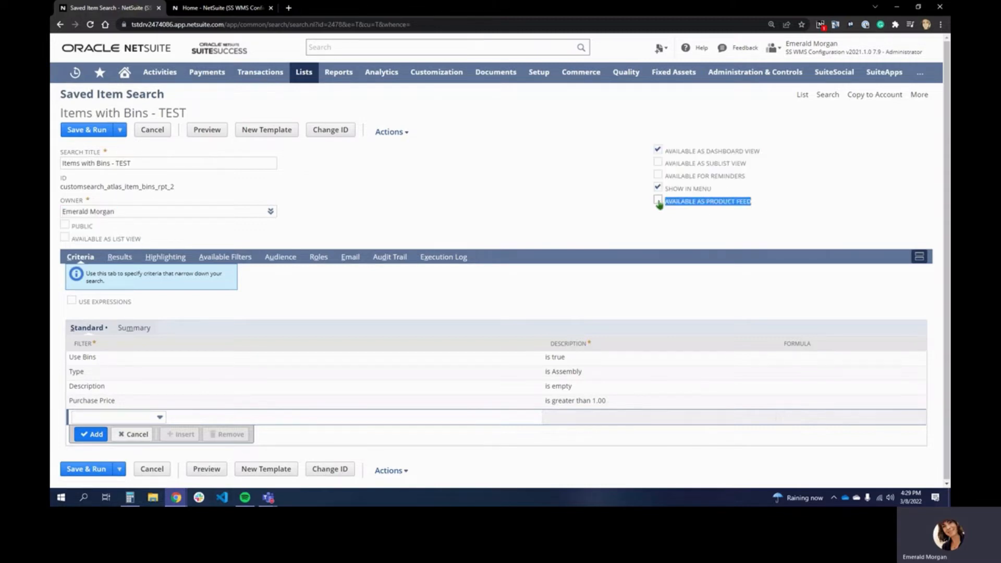
left_click(694, 295)
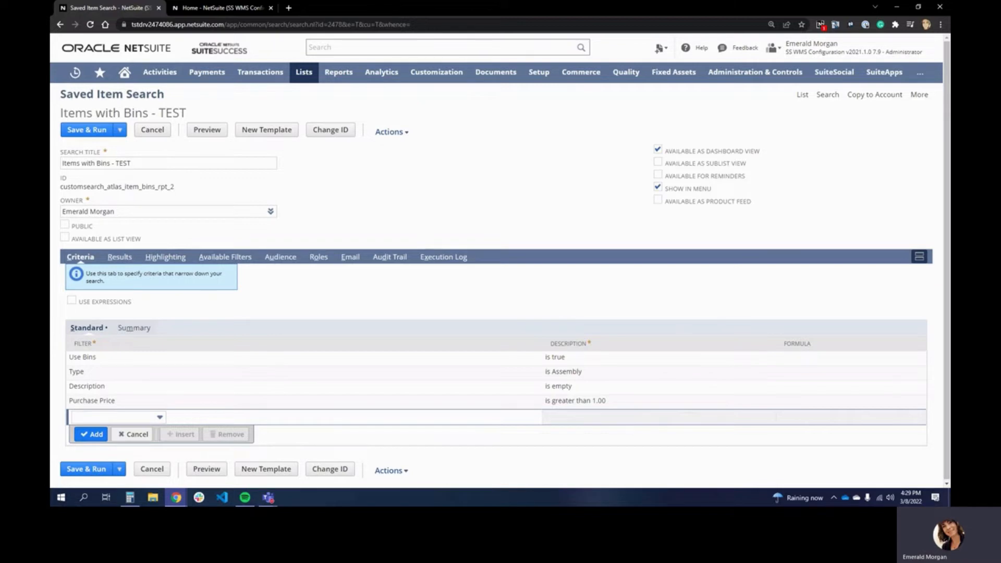
left_click(727, 166)
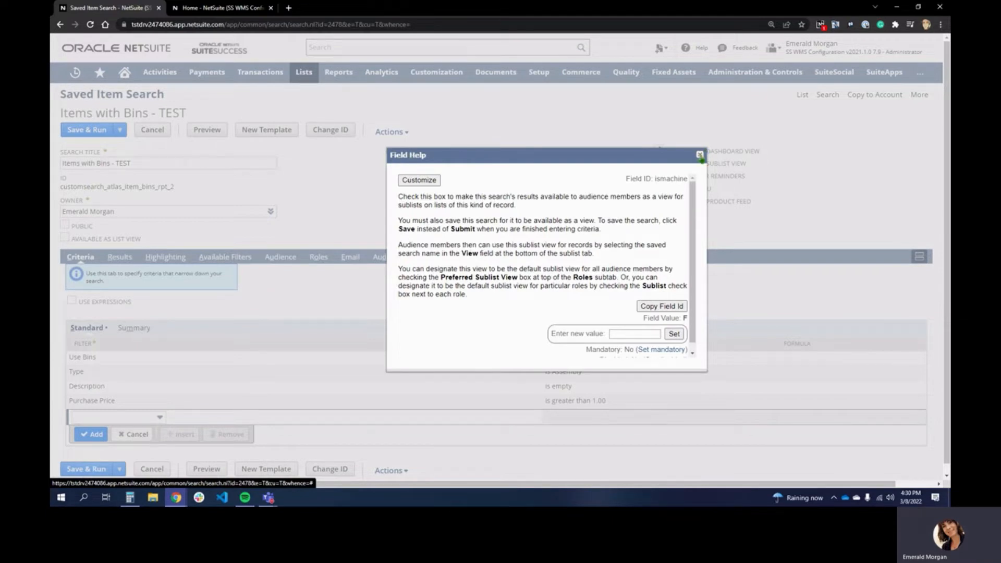
left_click(700, 155)
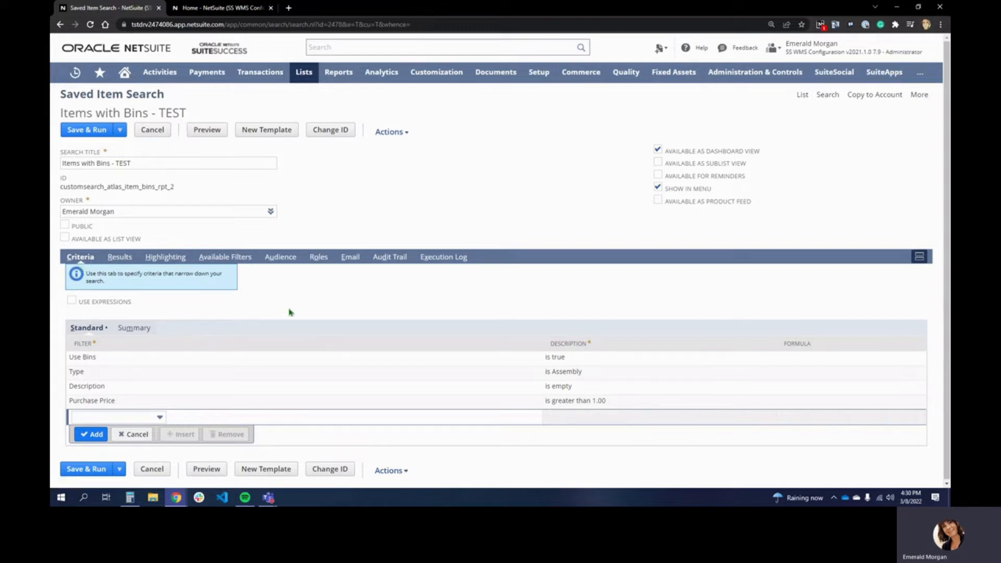
left_click(154, 417)
scroll(165, 380, "down", 5)
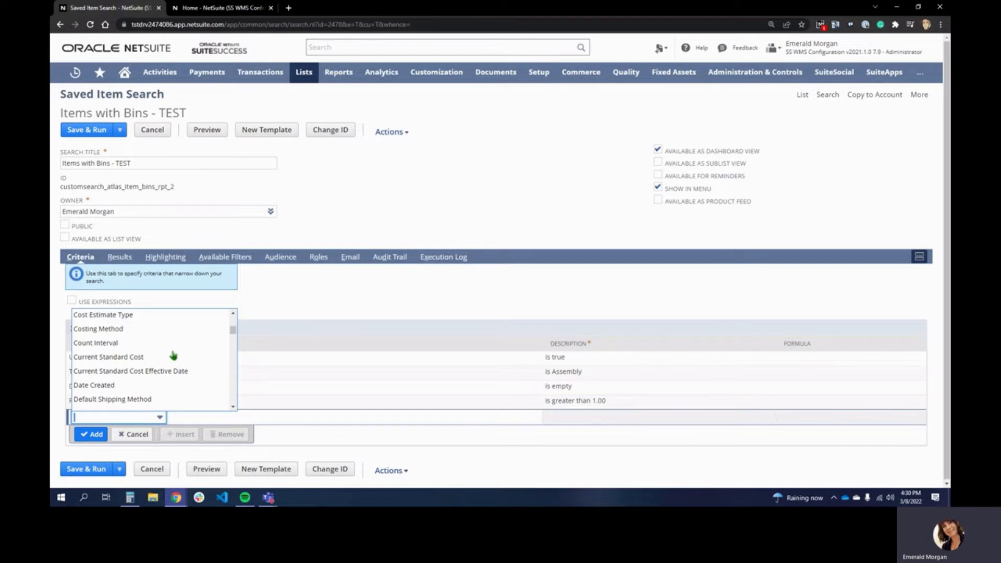
left_click(85, 388)
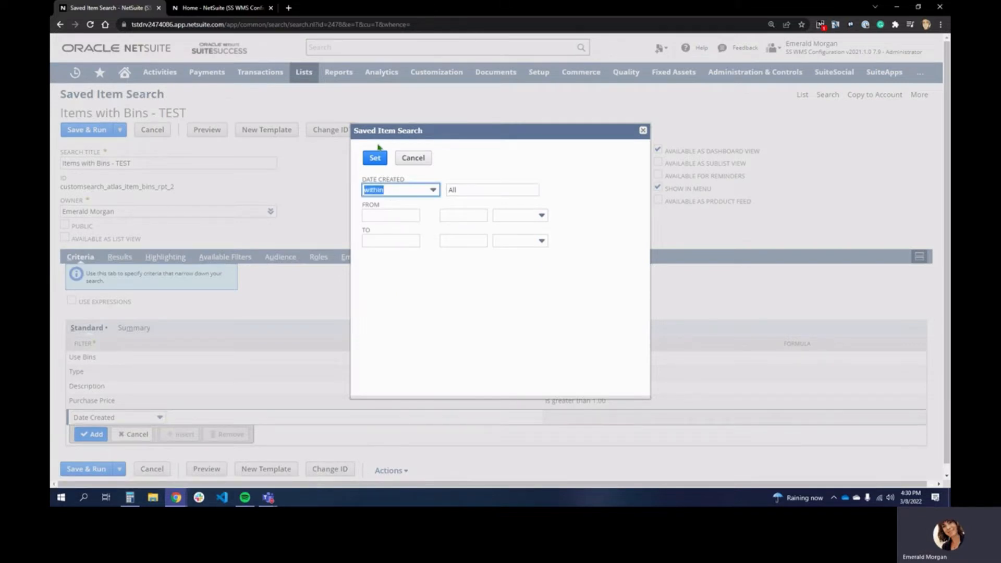
left_click(412, 158)
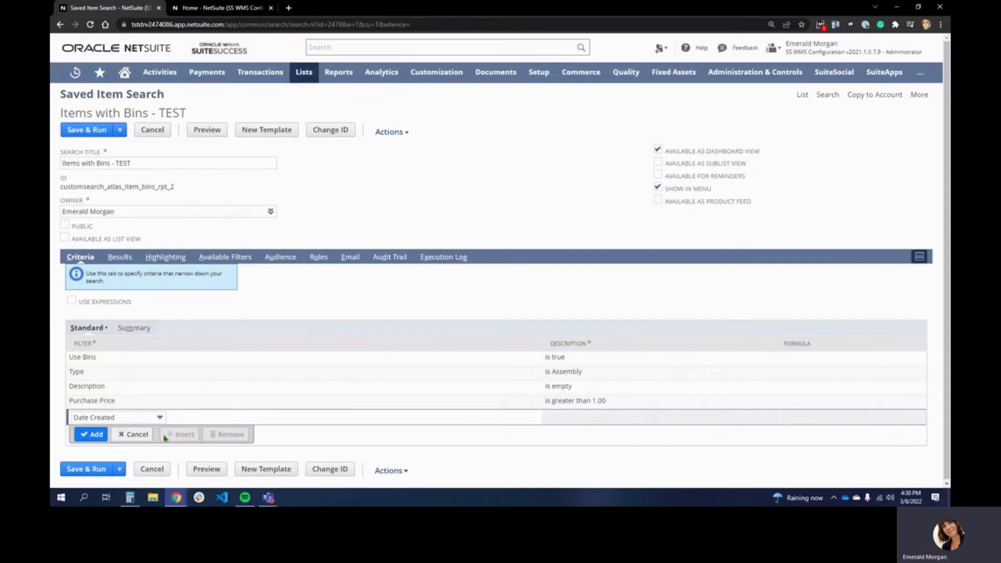
left_click(137, 435)
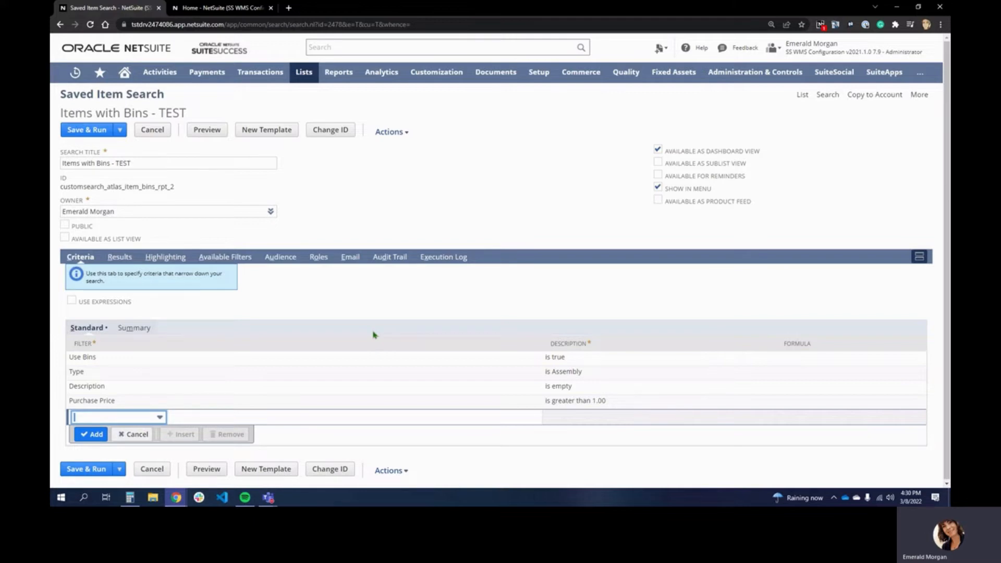
Add Enforce Minimum Quantity Internally as a column in the search results
left_click(118, 257)
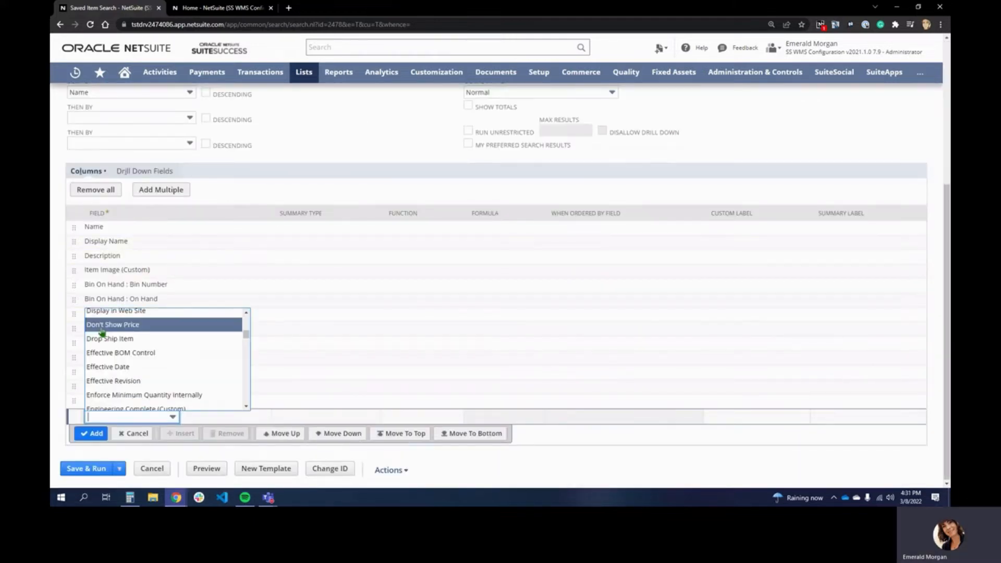
left_click(127, 401)
left_click(90, 433)
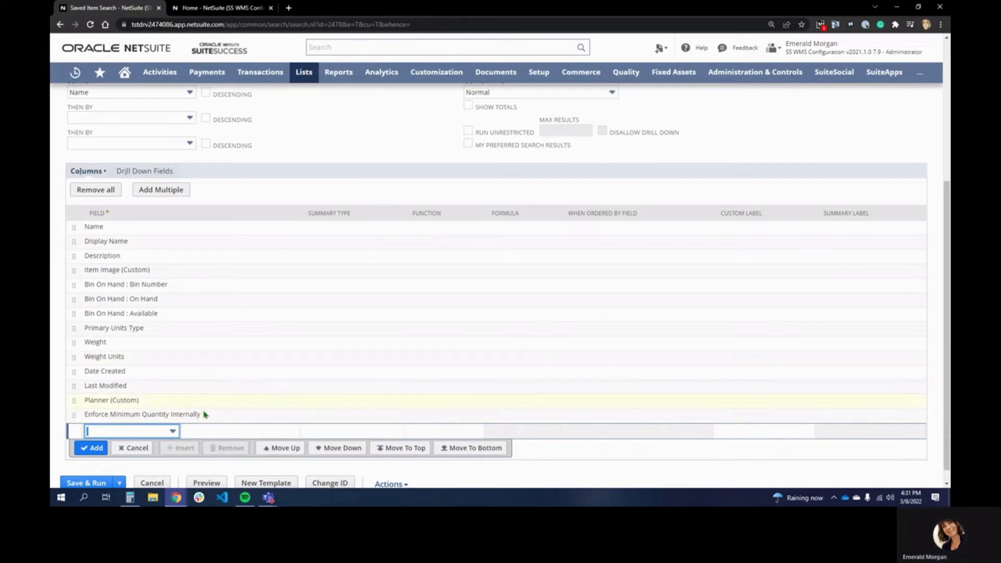
Move the Date Created result column directly below Item Image (Custom)
left_click(107, 356)
left_click(223, 361)
left_click_drag(77, 359, 74, 286)
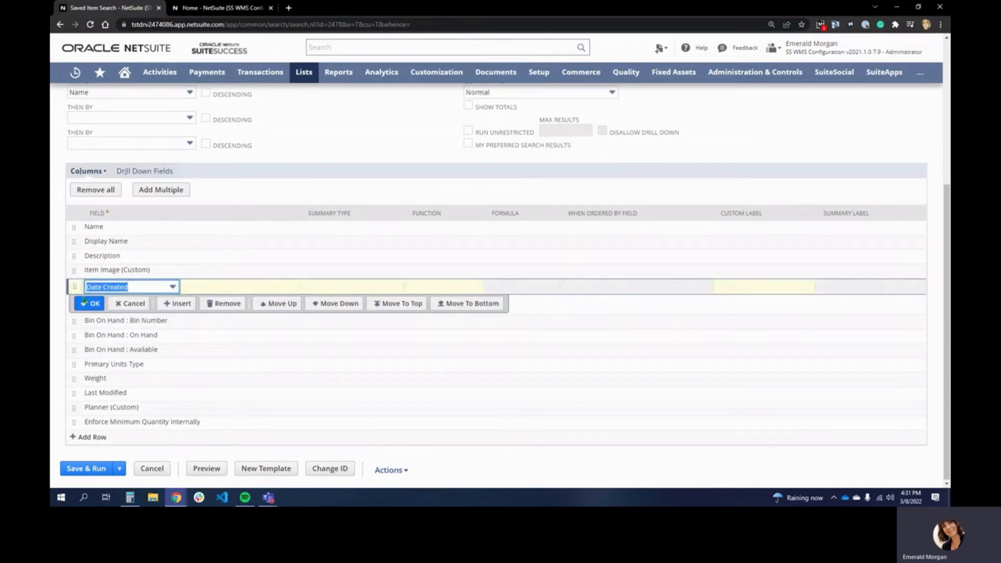
left_click(91, 303)
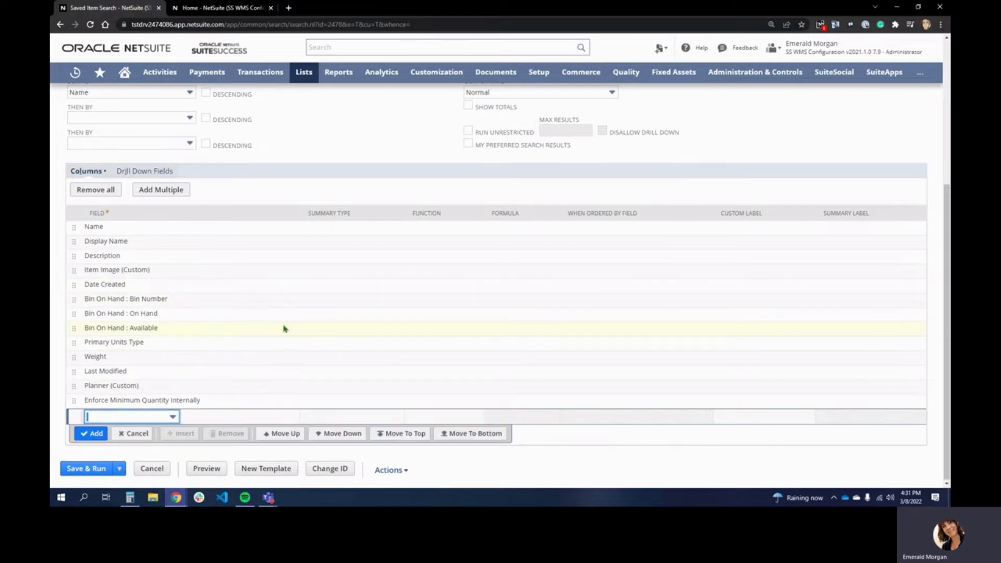
Examine the highlighting options for the item search: image, text color, background color and bold
scroll(255, 140, "up", 4)
left_click(169, 261)
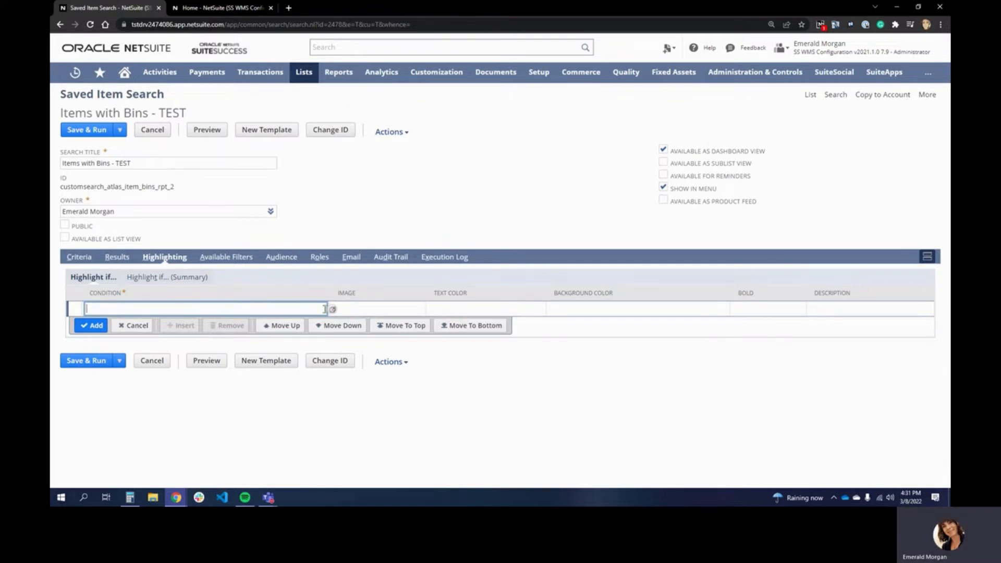
left_click(365, 310)
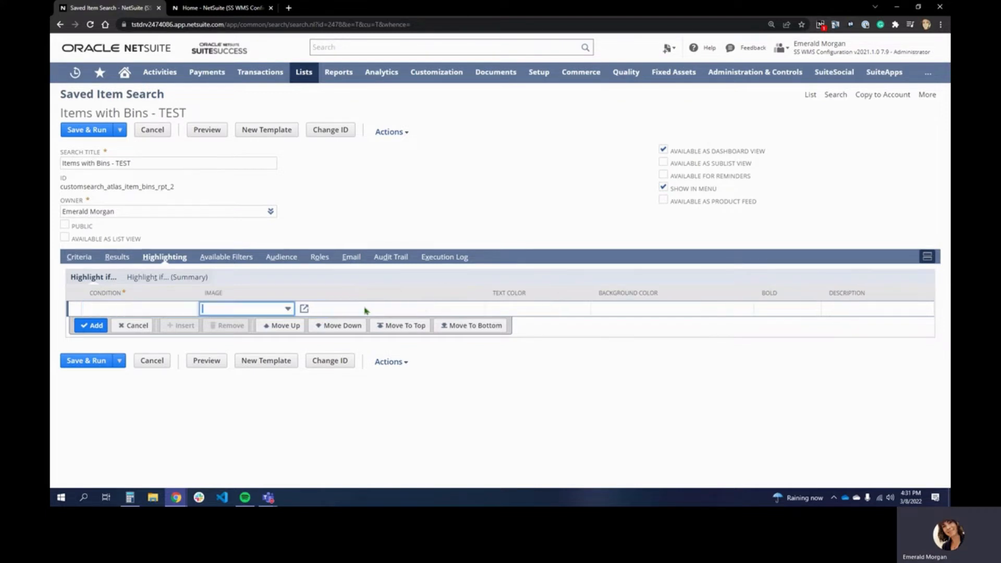
left_click(288, 312)
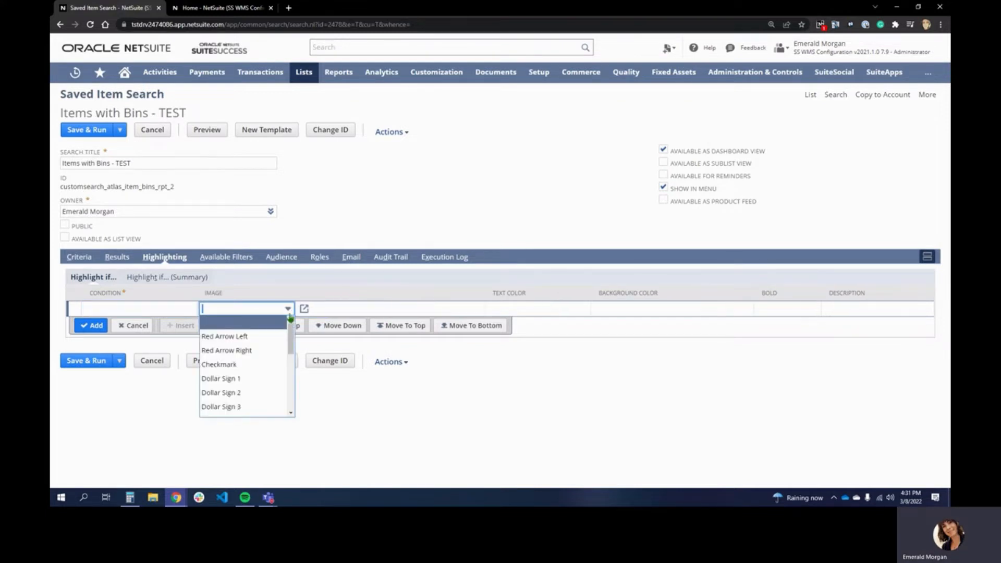
left_click(498, 310)
left_click(492, 309)
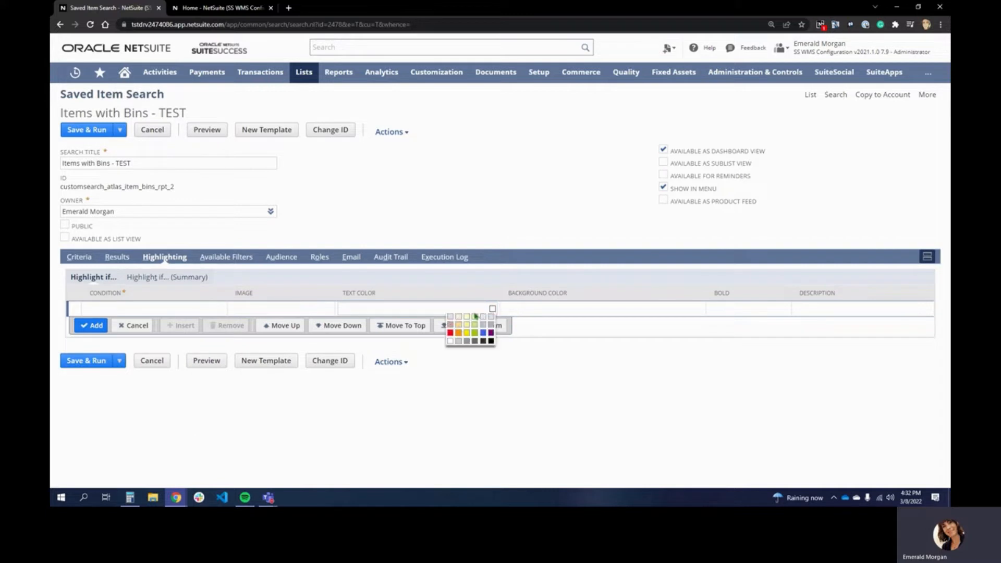
left_click(625, 312)
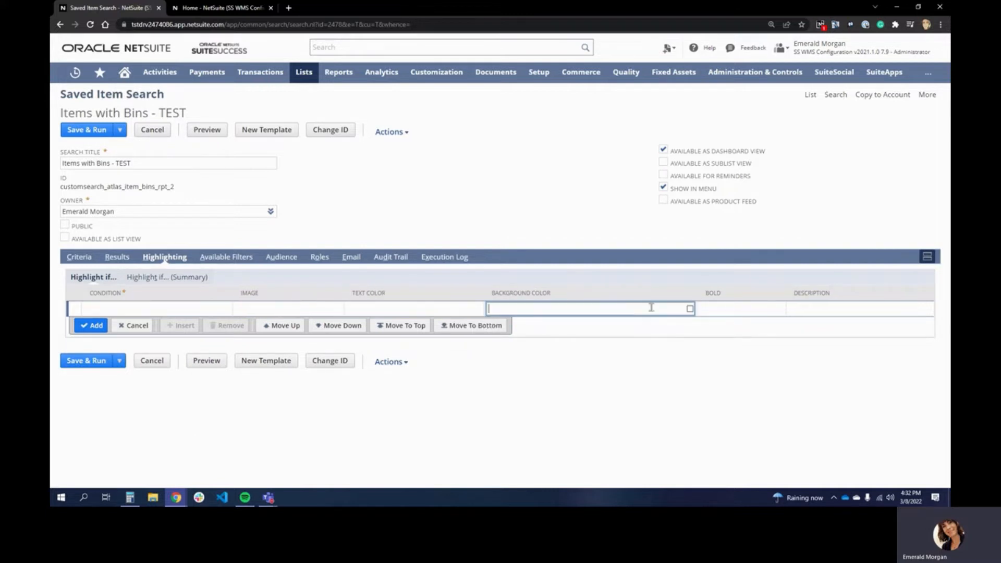
left_click(690, 309)
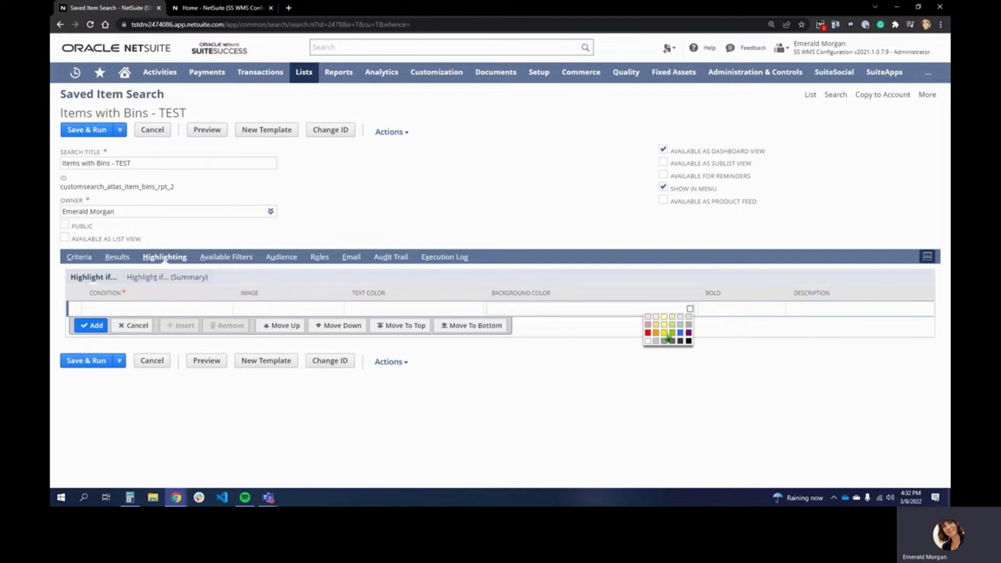
left_click(737, 309)
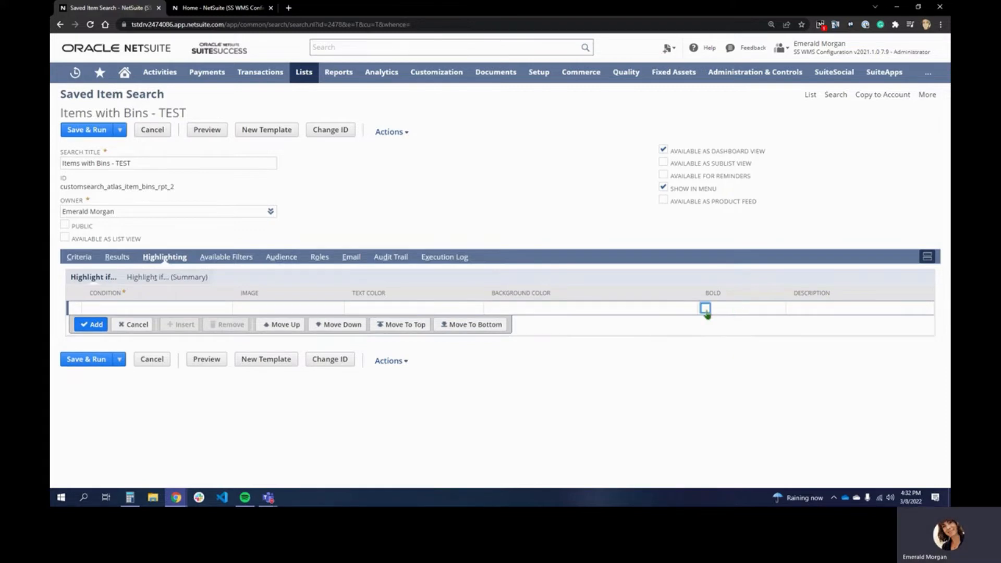
View the filter form that defines a highlighting condition, and close it without setting one
left_click(149, 307)
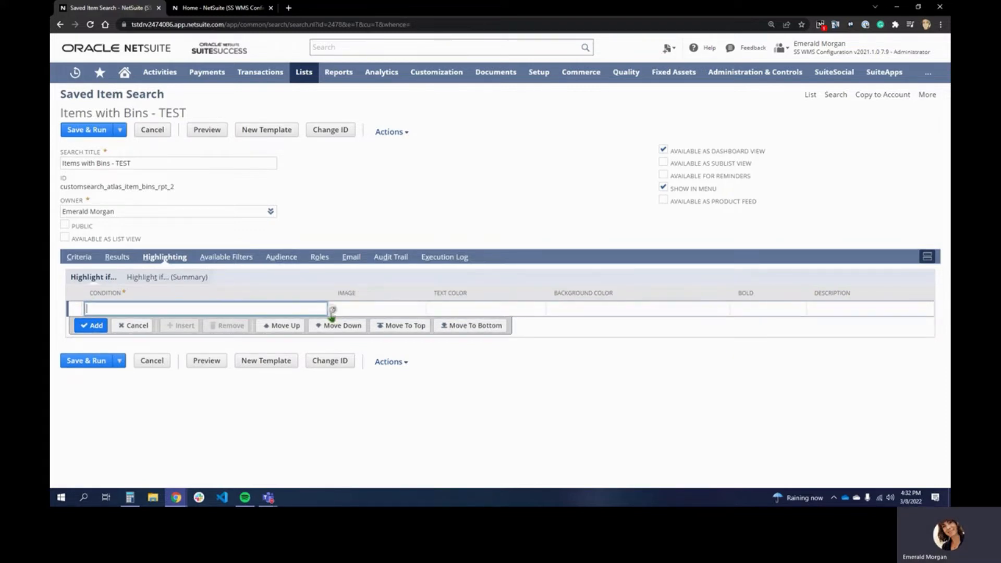
left_click(333, 310)
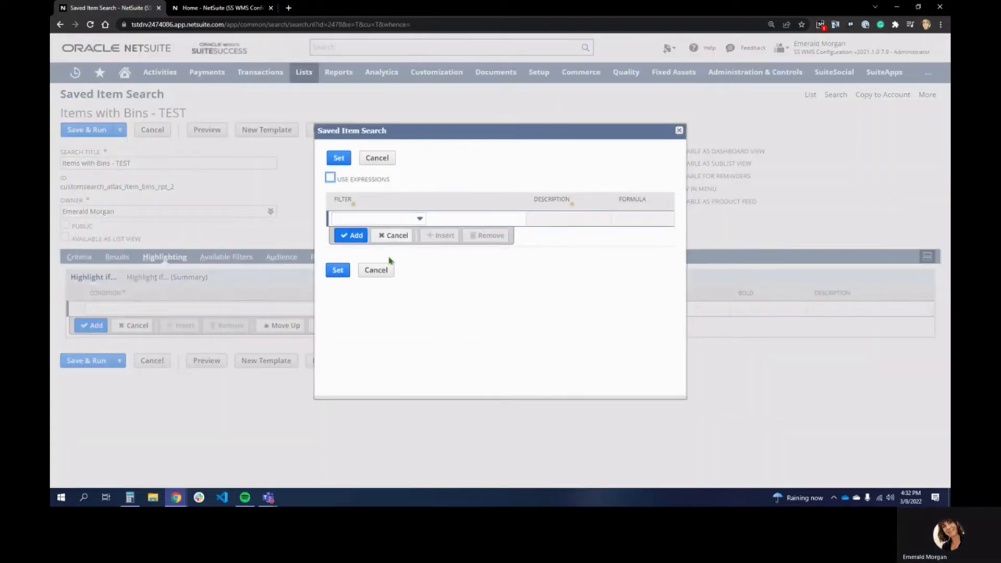
left_click(377, 270)
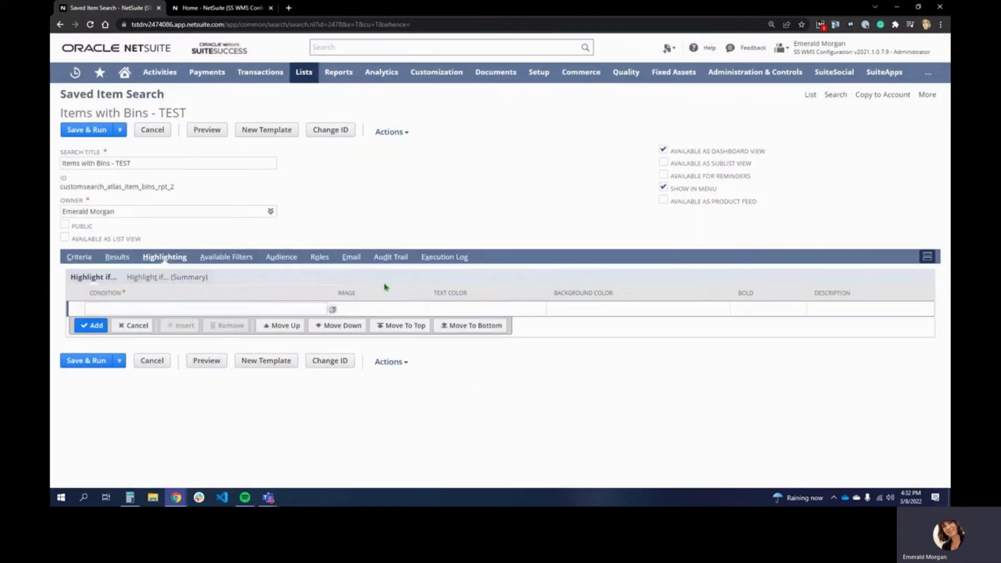
Add Auto-Calculate Preferred Stock Level as an available filter shown in the filter region
left_click(235, 258)
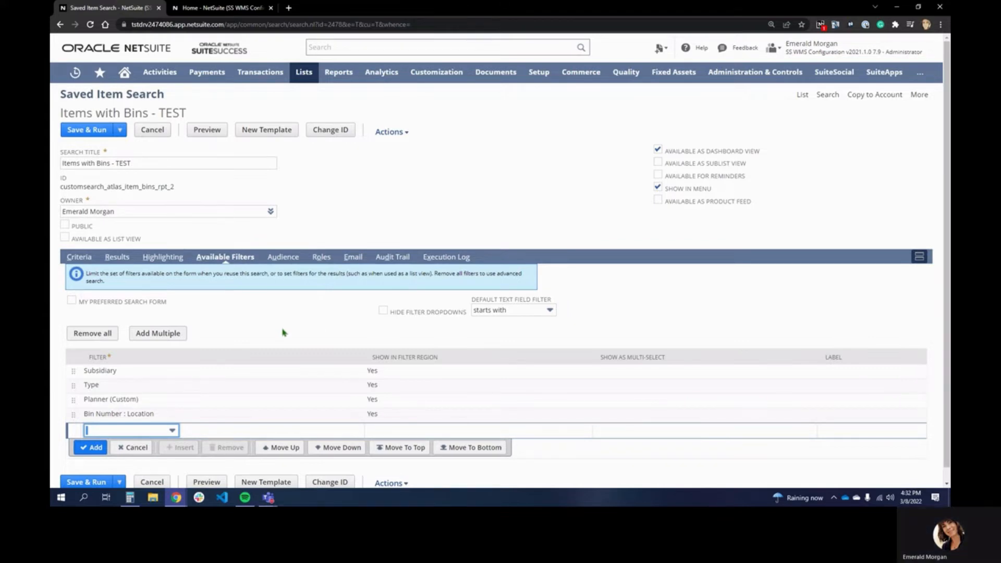
left_click(121, 431)
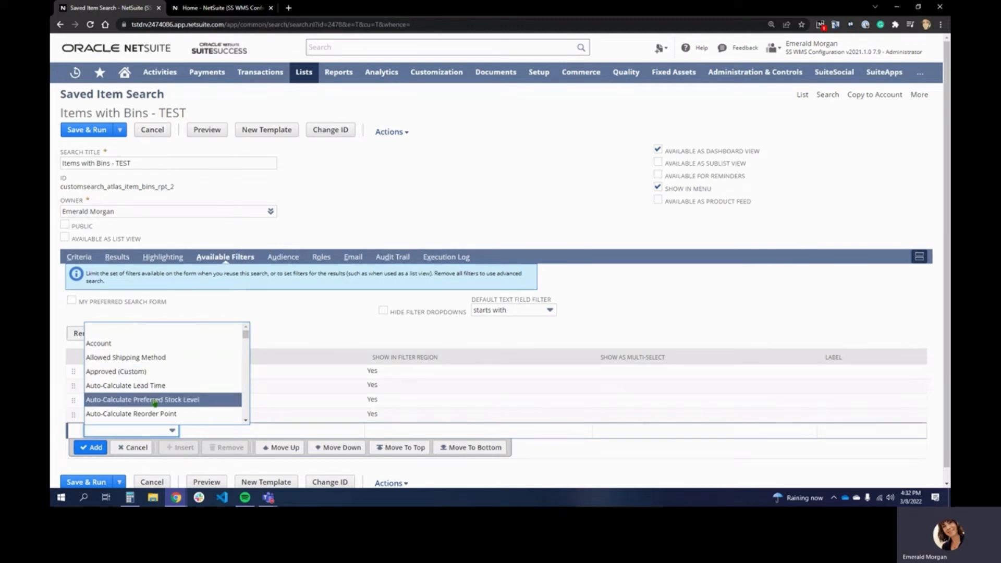
left_click(155, 400)
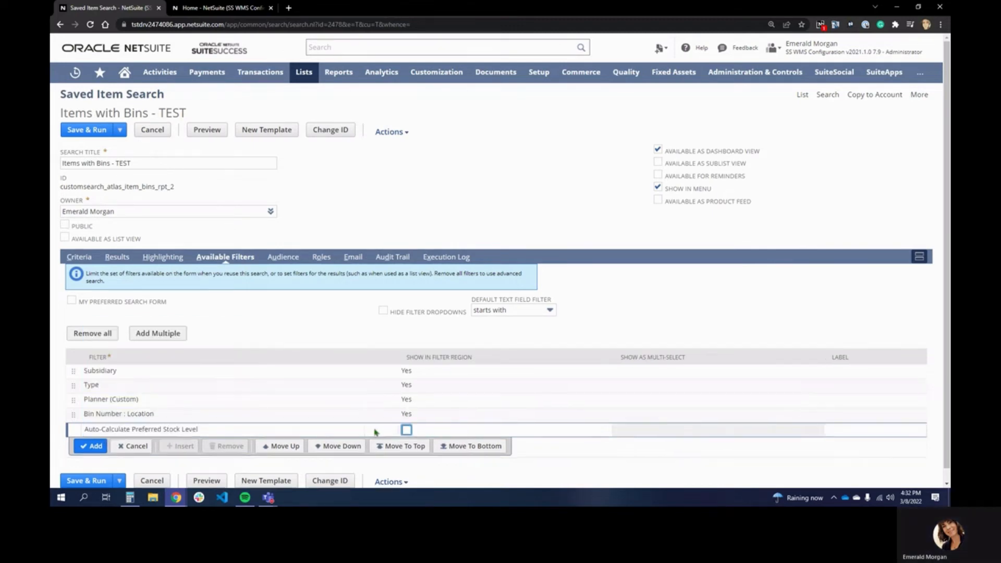
left_click(406, 430)
left_click(88, 447)
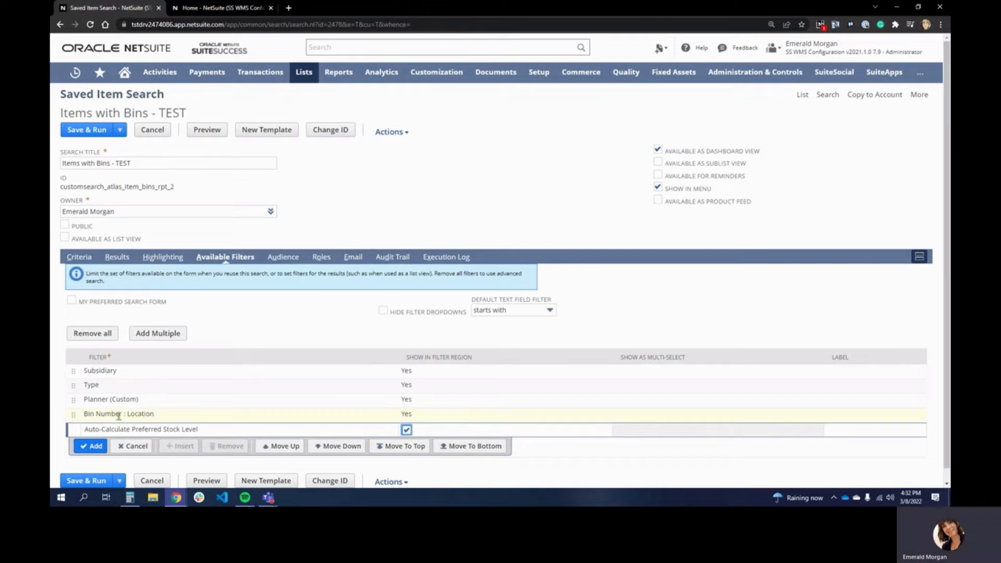
Remove the Planner (Custom) available filter and move Auto-Calculate Preferred Stock Level above Bin Number : Location
left_click(120, 399)
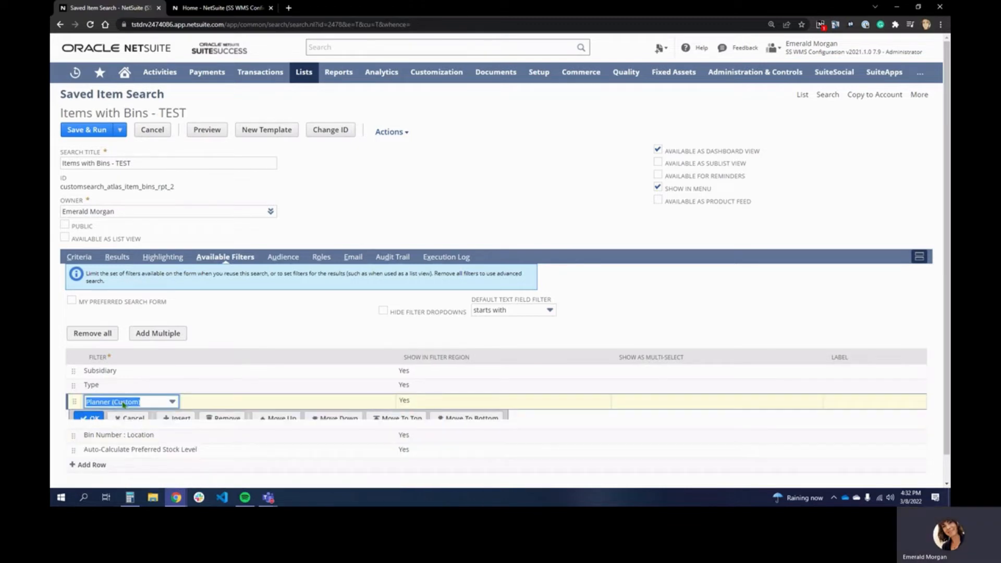
left_click(220, 419)
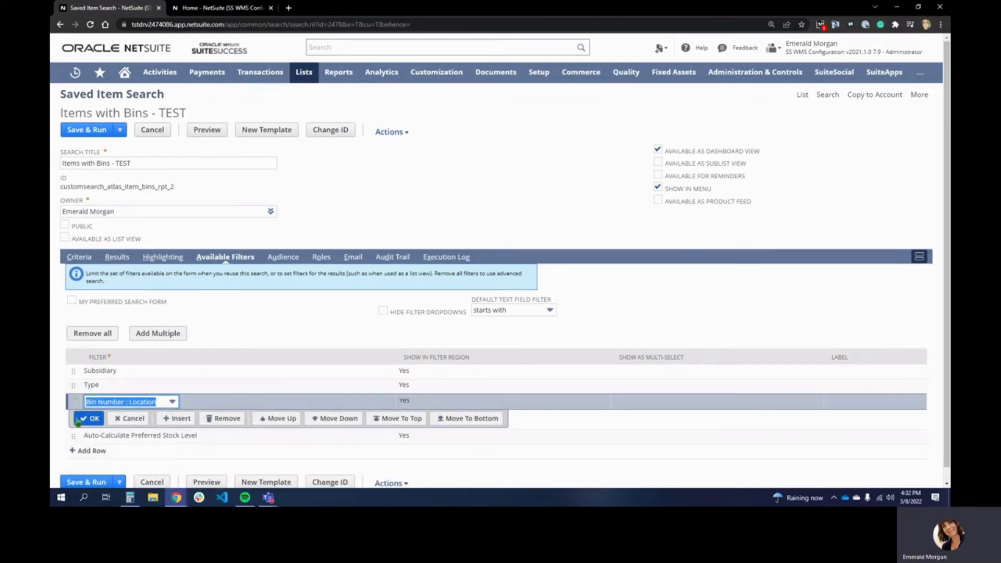
left_click_drag(78, 442, 78, 442)
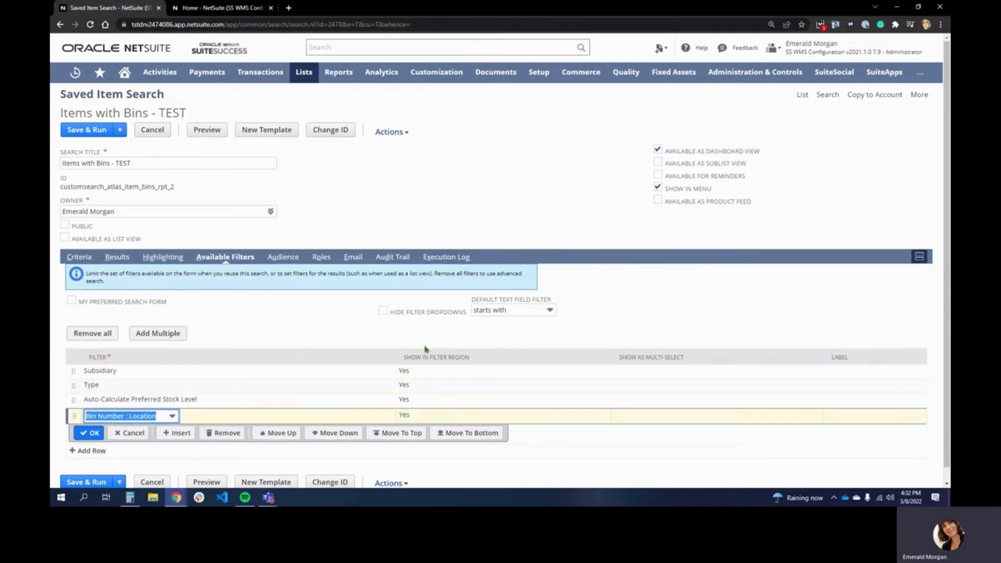
Review the search's audience, email alert settings, audit trail and execution log
left_click(287, 261)
left_click(287, 260)
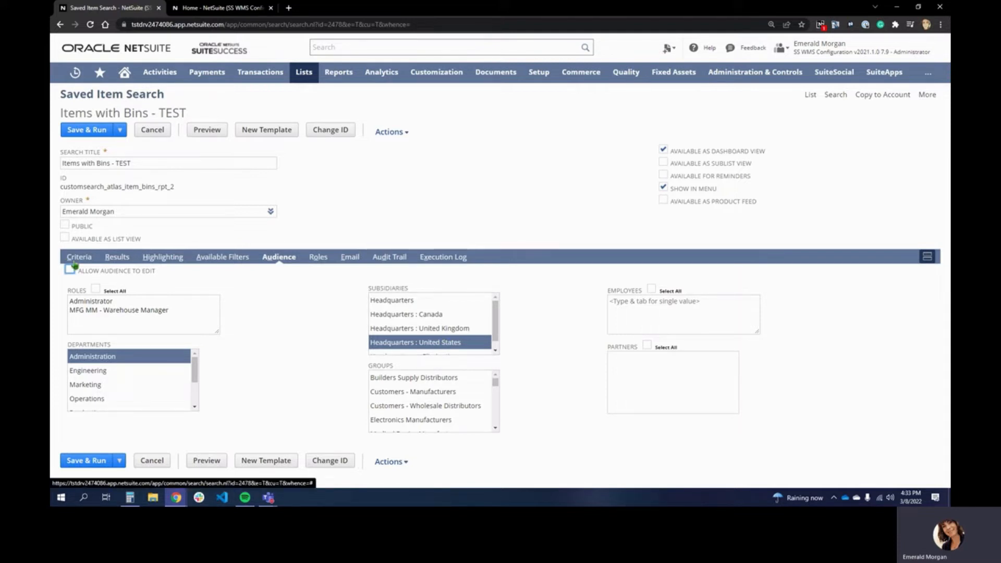
left_click(348, 258)
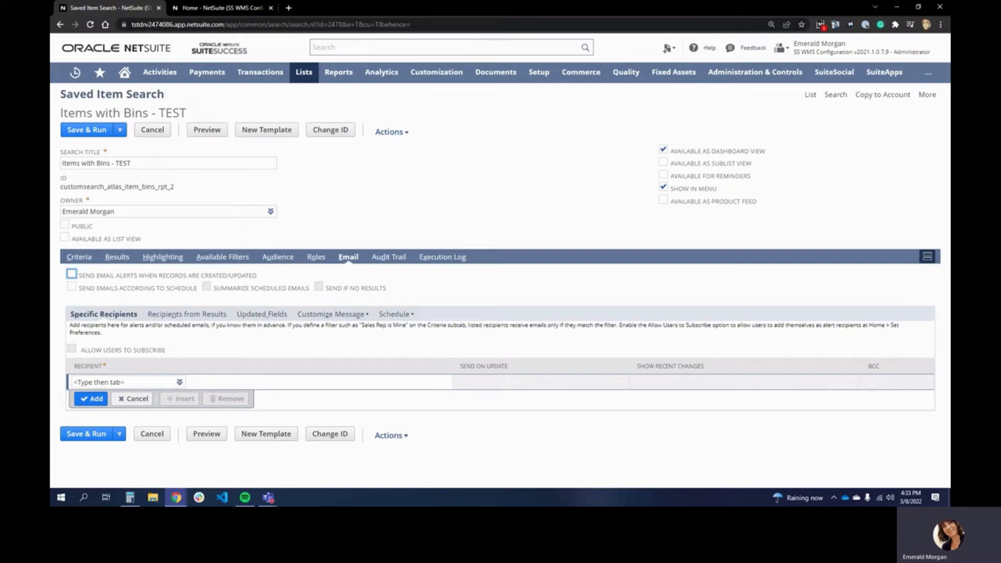
left_click(396, 261)
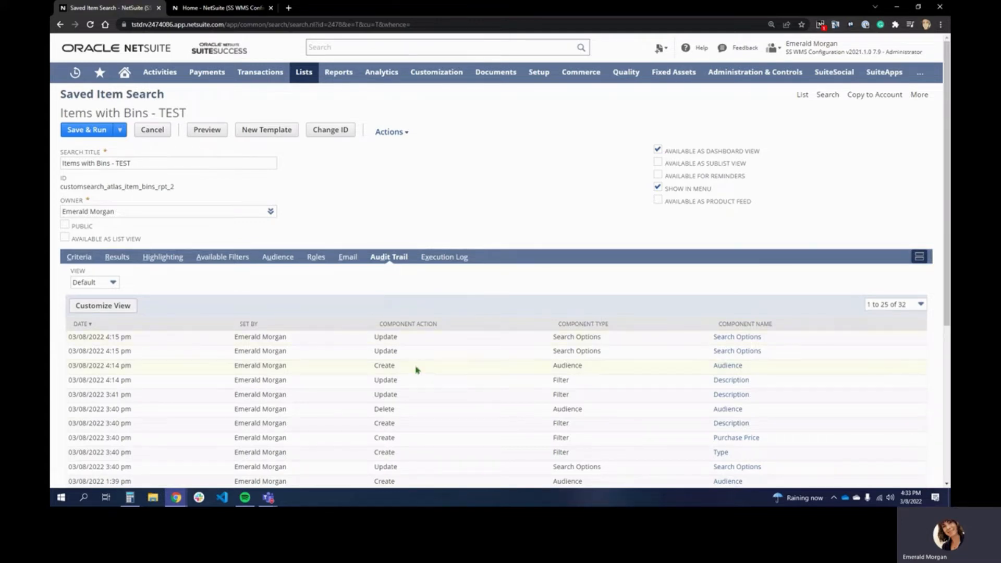
scroll(416, 370, "down", 5)
scroll(416, 371, "up", 5)
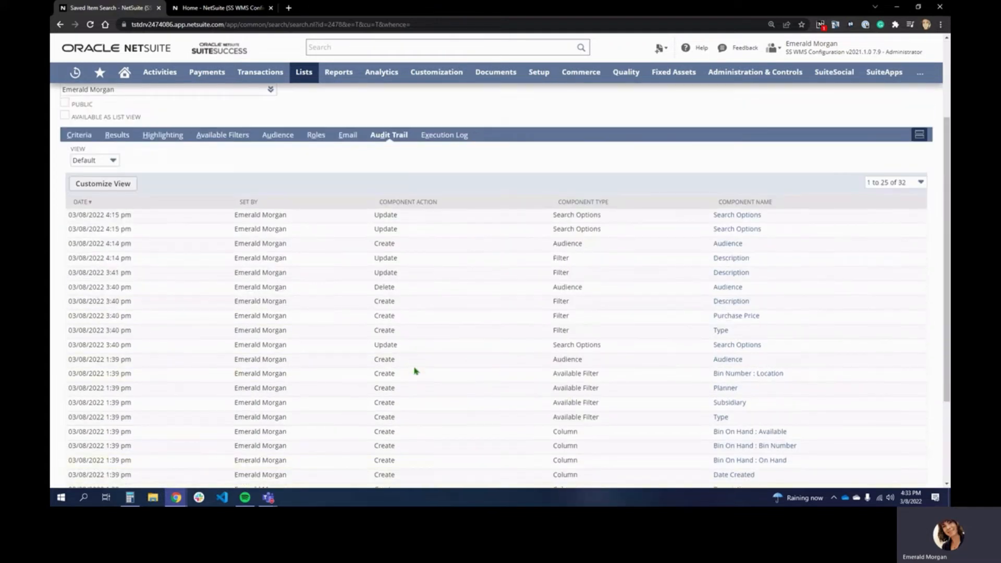
left_click(428, 261)
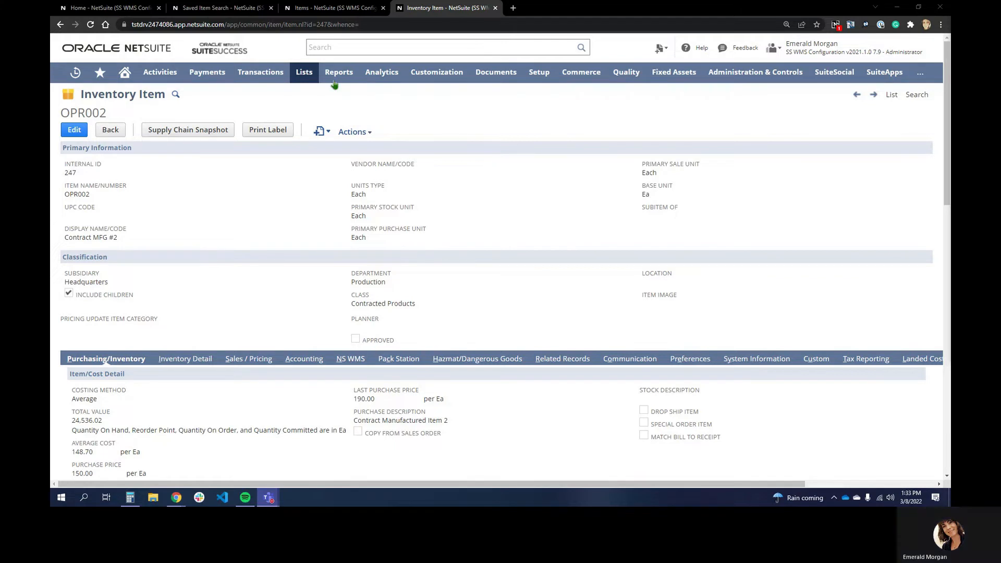
Start a new saved search from Reports with Item as the search type
mouse_move(335, 79)
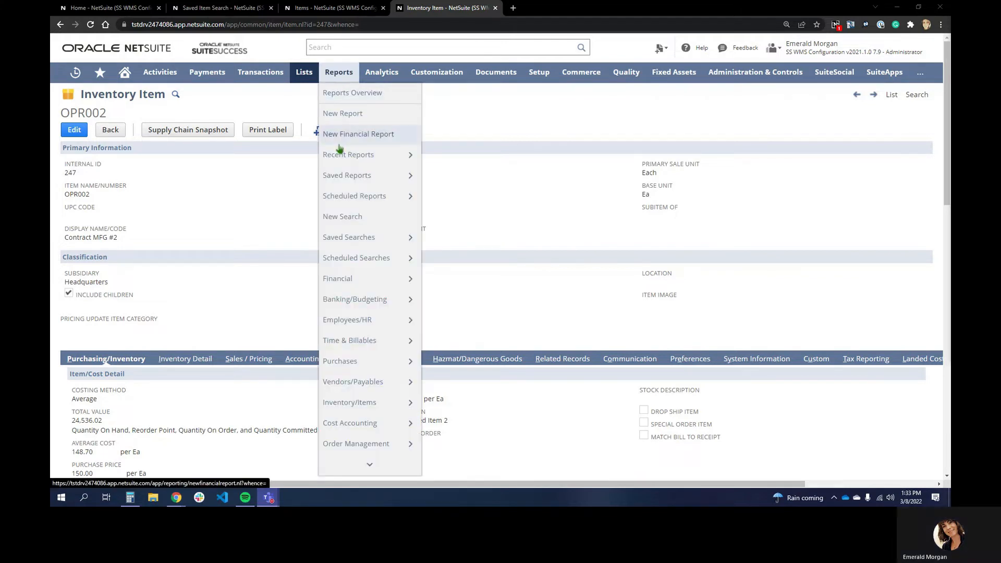
mouse_move(361, 244)
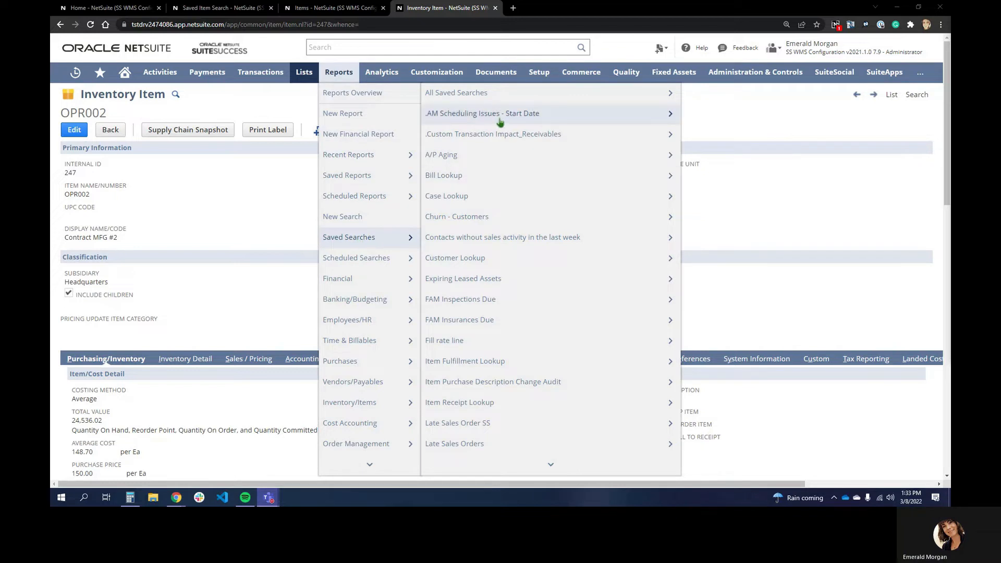
mouse_move(498, 103)
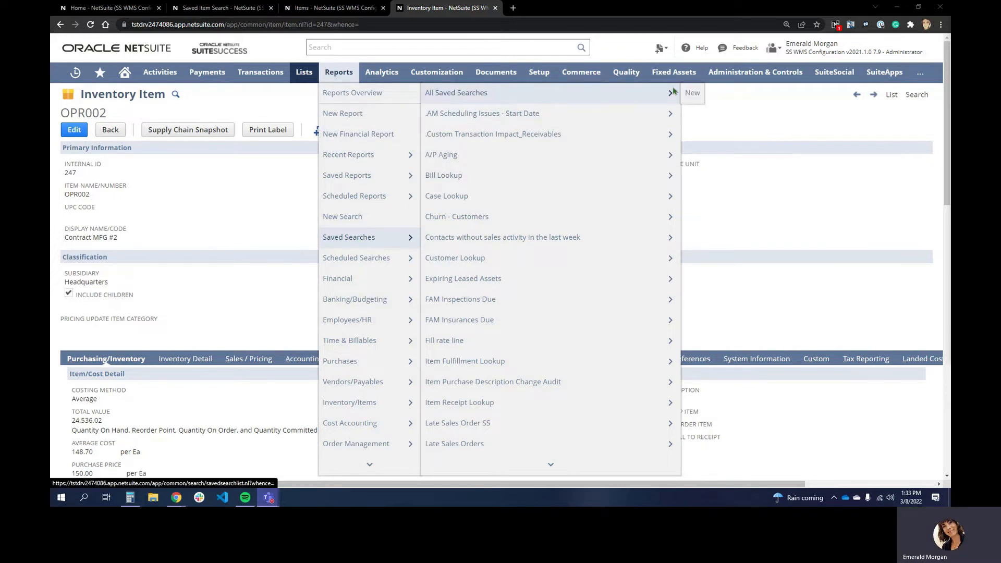
left_click(695, 96)
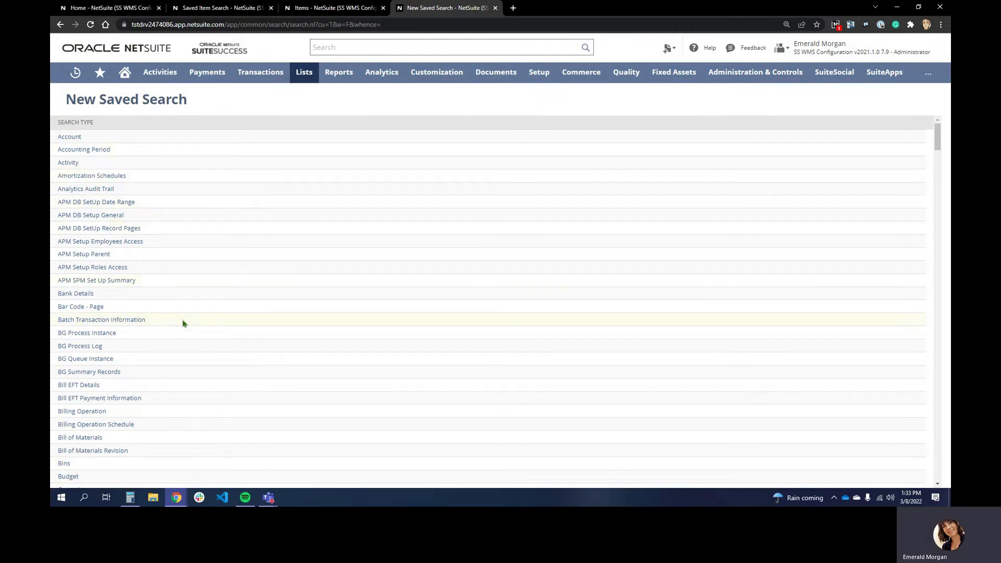
scroll(156, 268, "down", 4)
scroll(157, 269, "down", 20)
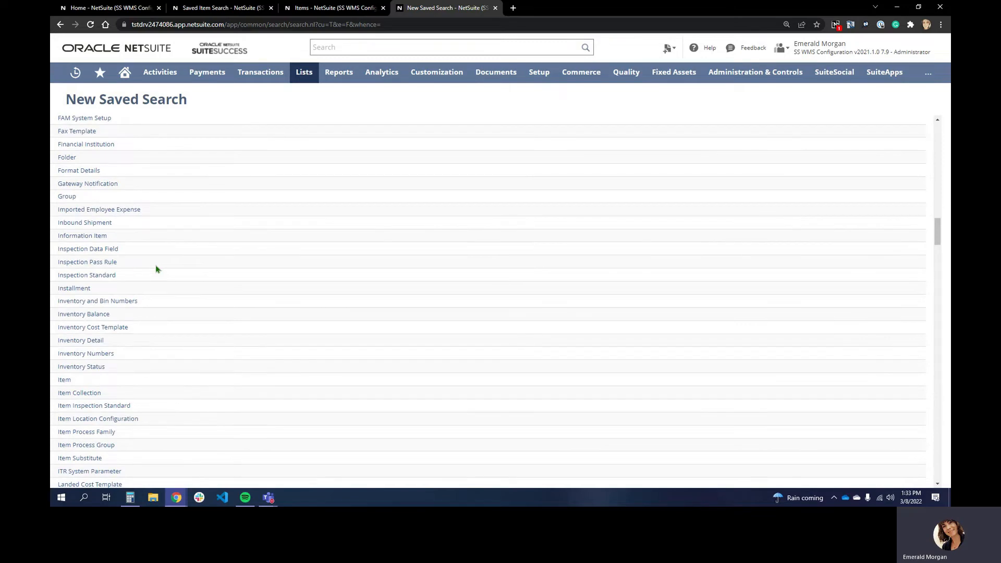
left_click(64, 380)
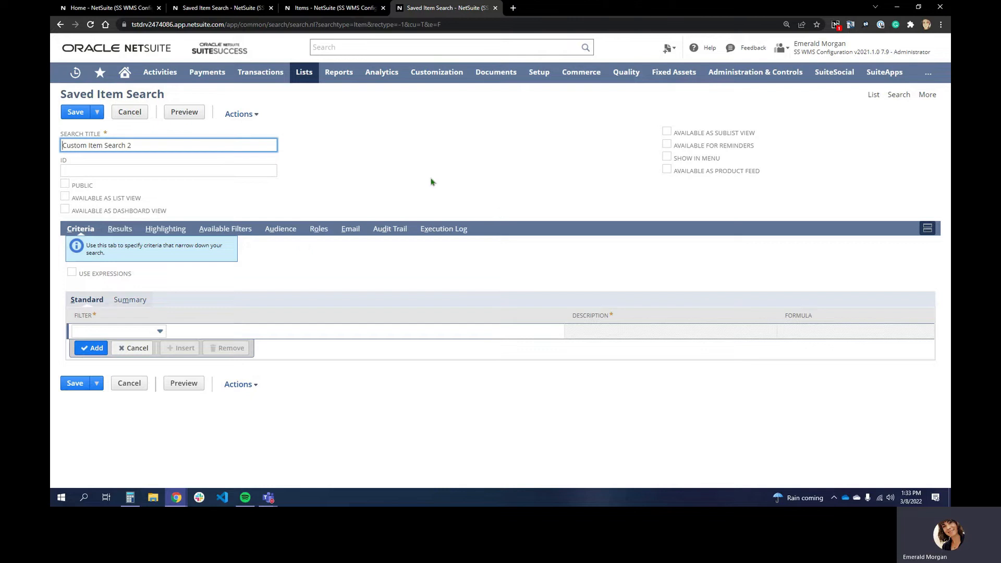
Look over the default result columns, sort options and audience settings of the new item search
left_click(119, 229)
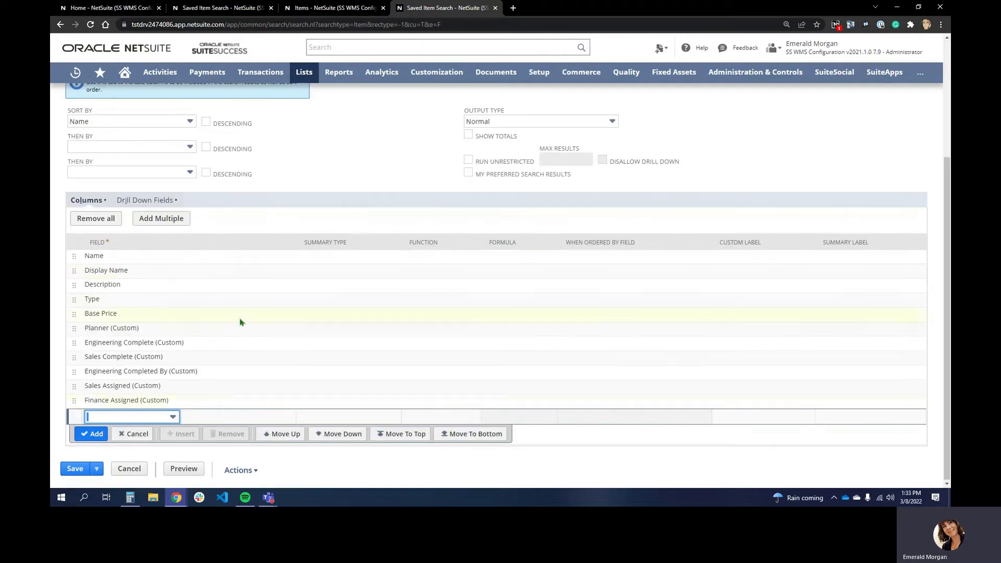
scroll(241, 317, "up", 3)
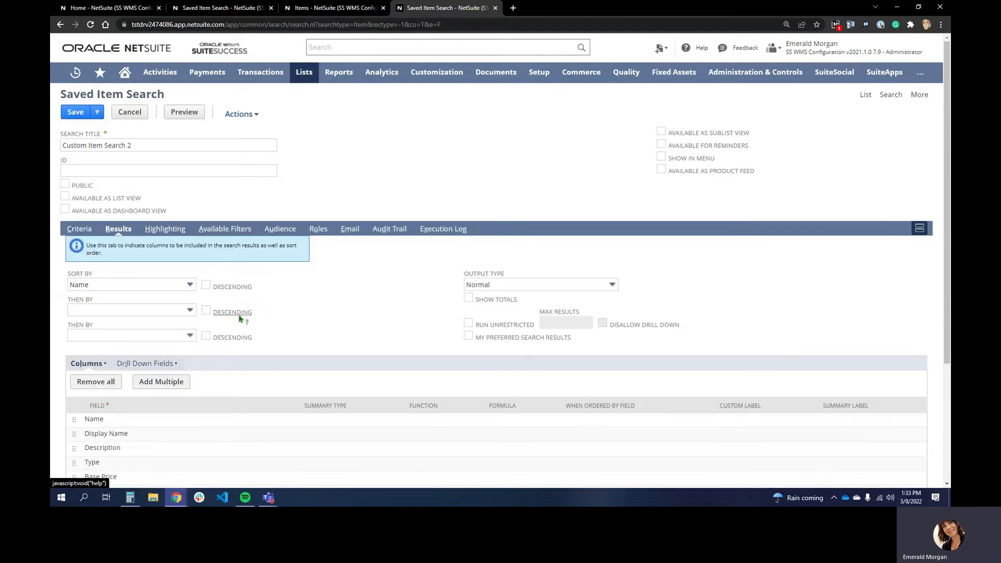
left_click(278, 230)
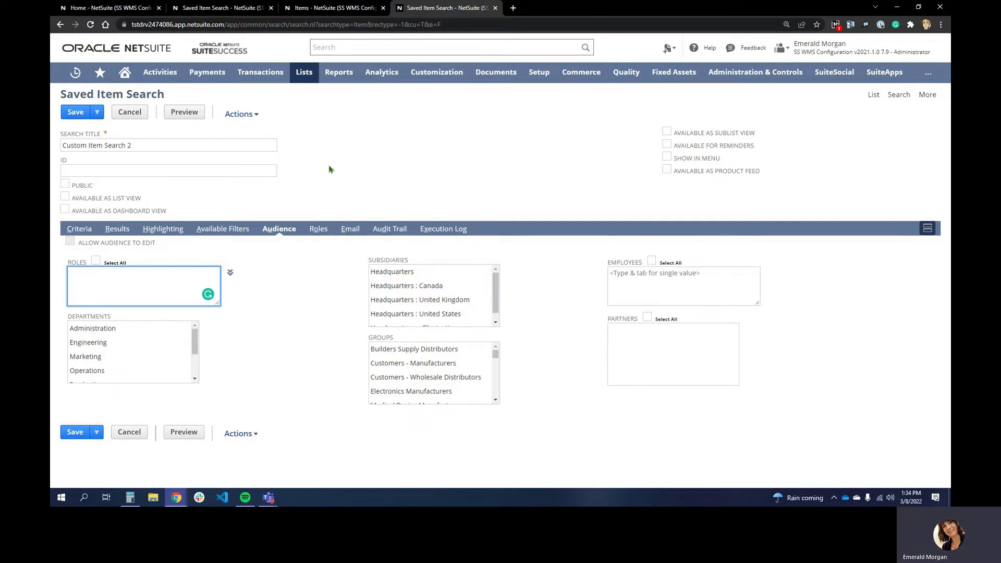
Cancel the new item search and browse the list of available search types
left_click(129, 116)
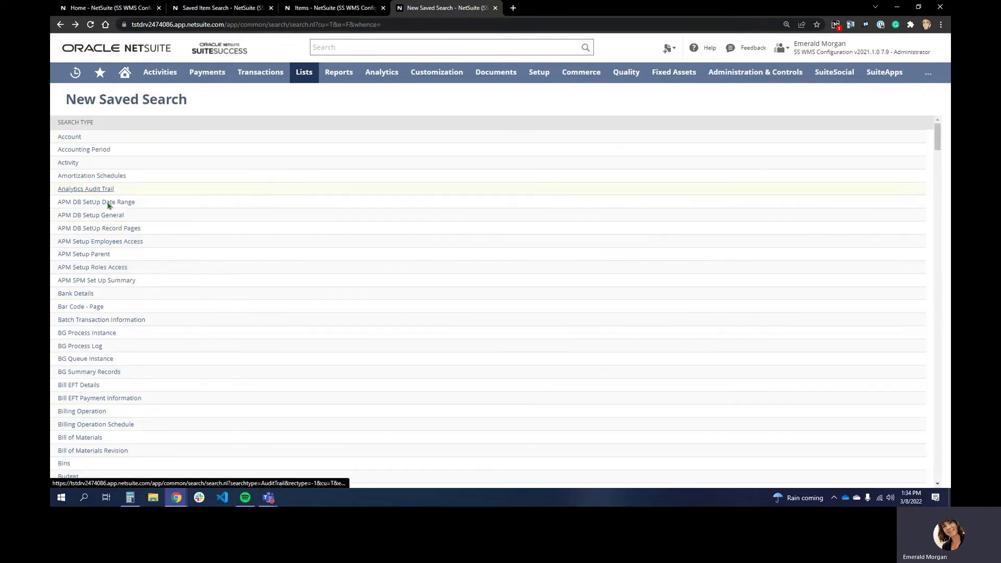
scroll(193, 371, "down", 15)
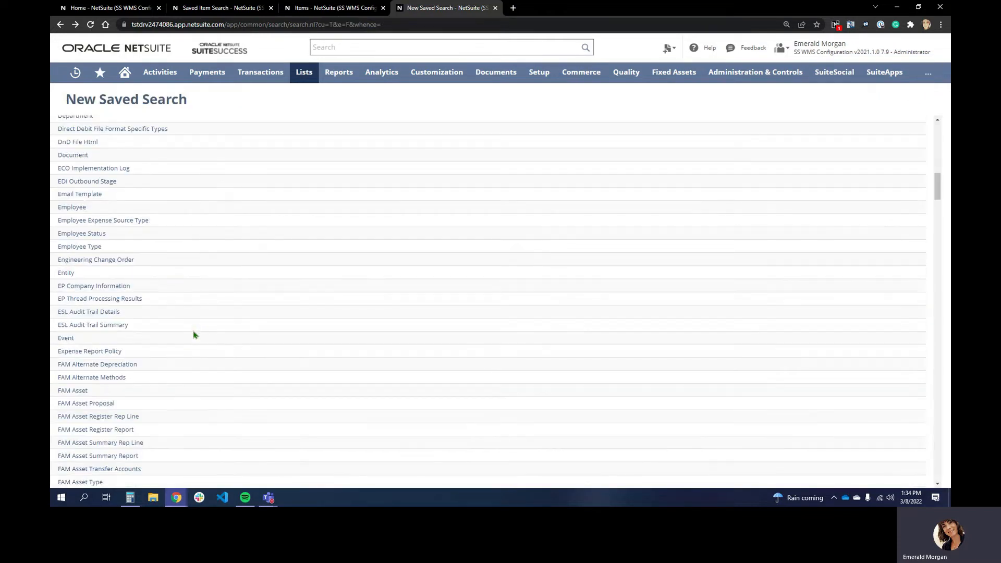
scroll(188, 330, "down", 6)
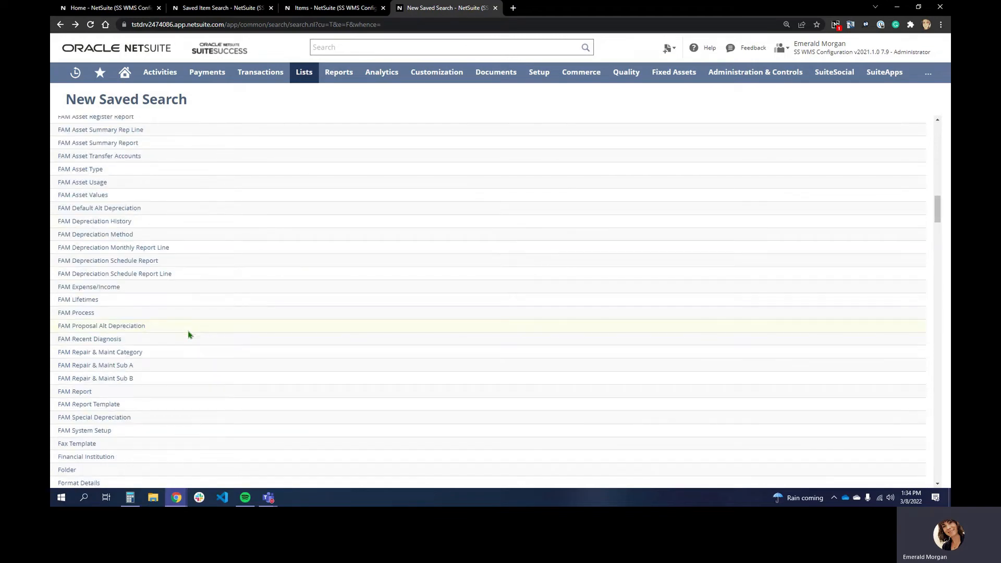
scroll(197, 347, "up", 20)
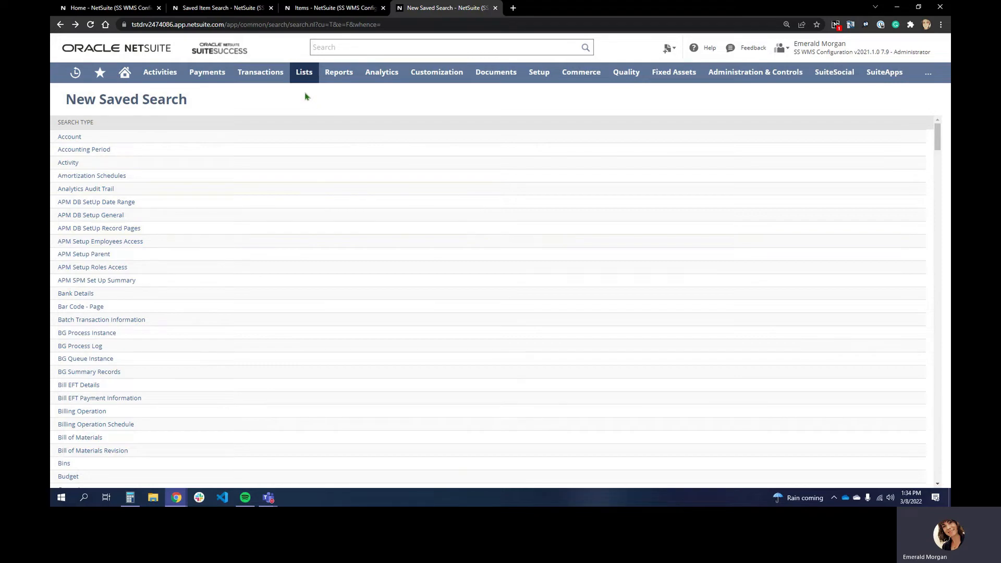
From the Items accounting list, view the COM003 item record and open the item search form from it
mouse_move(299, 77)
mouse_move(360, 118)
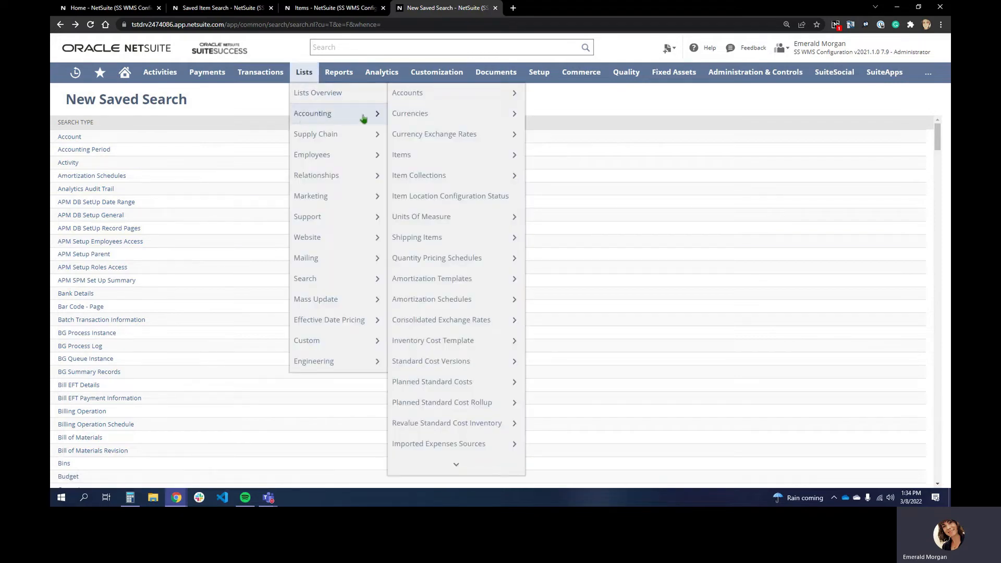
left_click(420, 158)
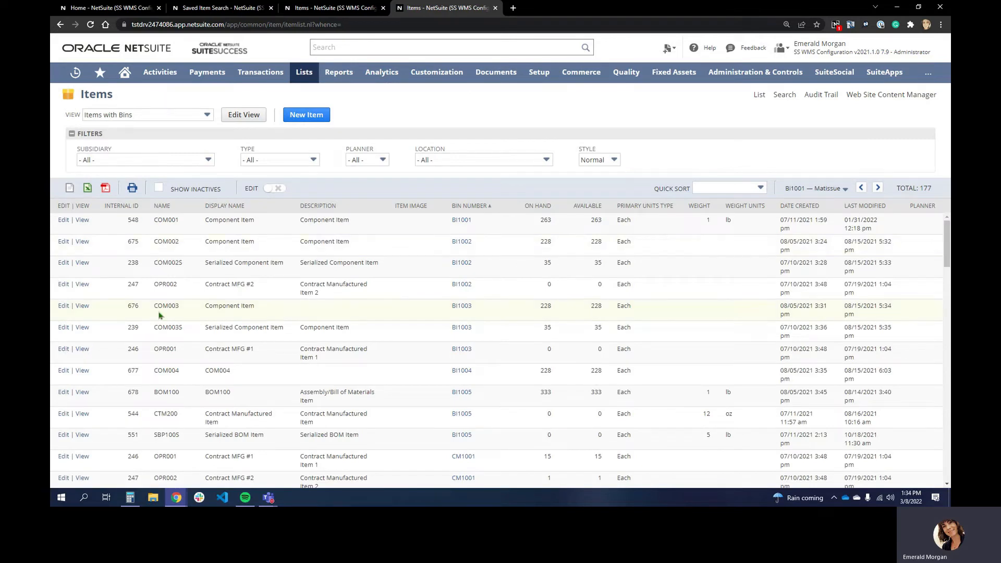
left_click(83, 309)
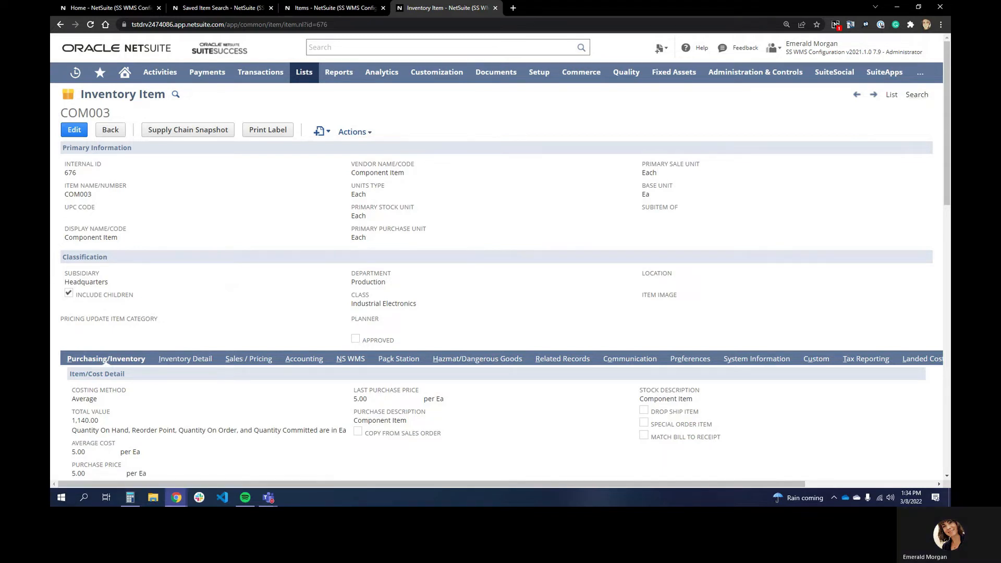
left_click(918, 95)
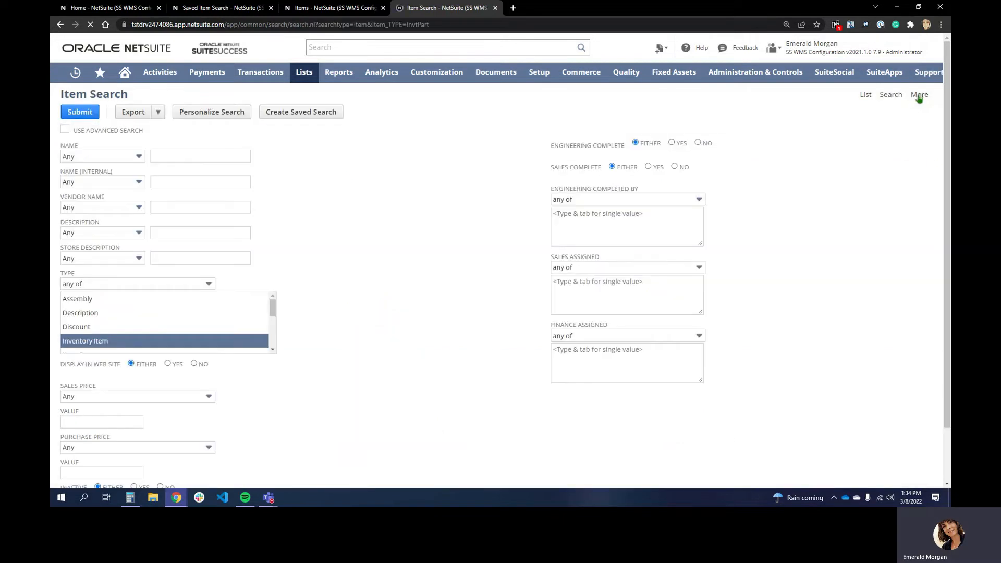
scroll(448, 240, "down", 2)
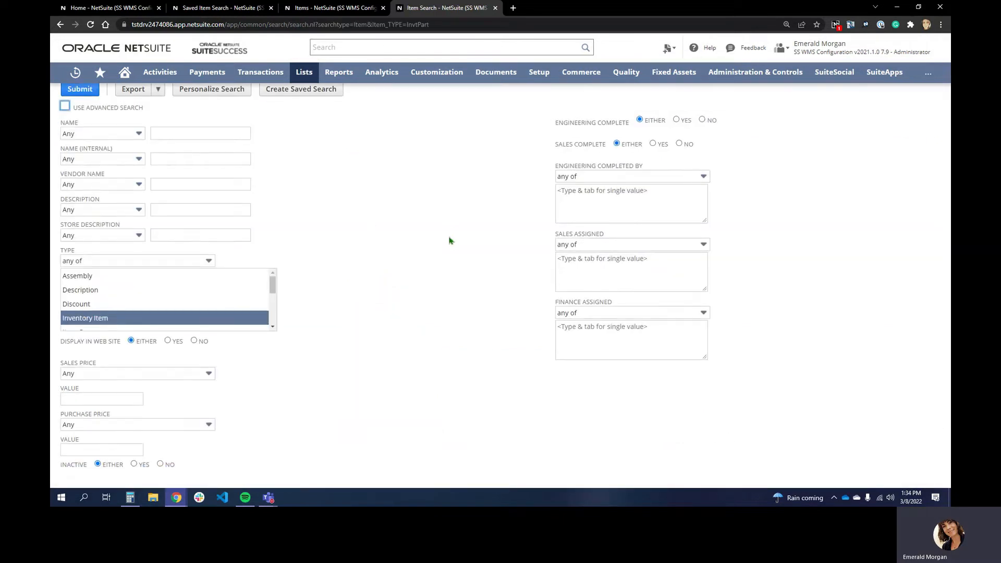
scroll(448, 240, "up", 2)
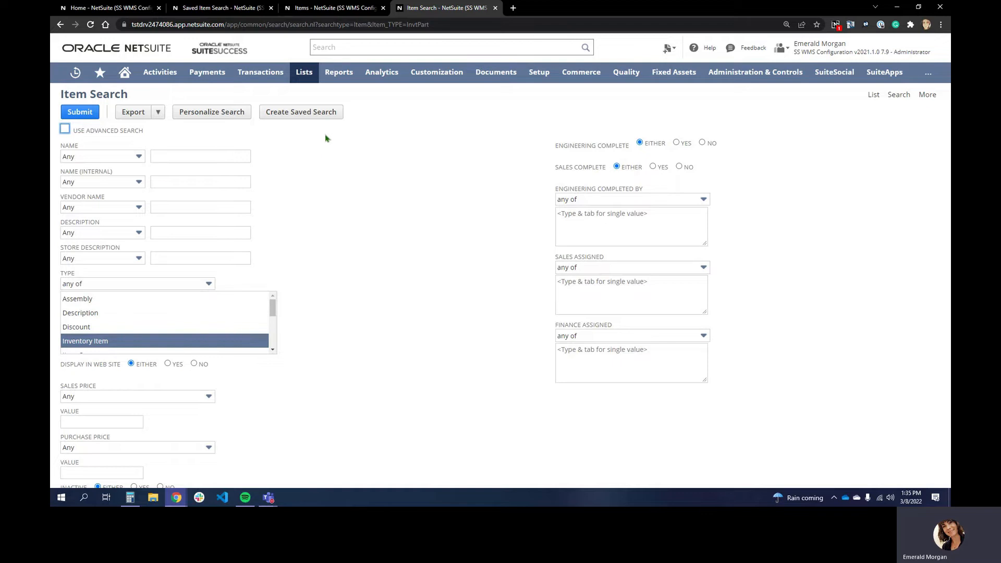
Start a saved search from the item search form, look at the available criteria filter fields, and cancel it
left_click(309, 114)
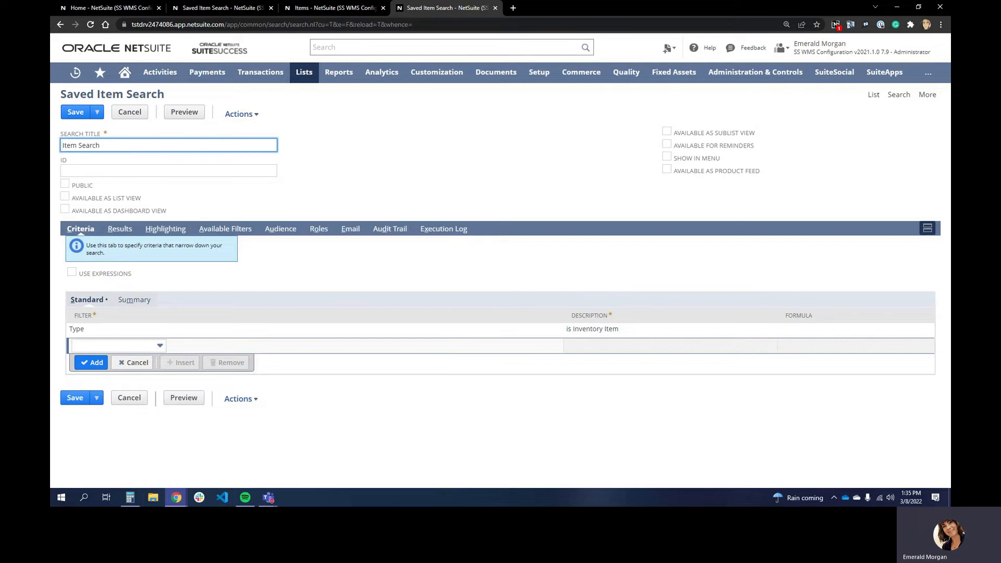
left_click(60, 25)
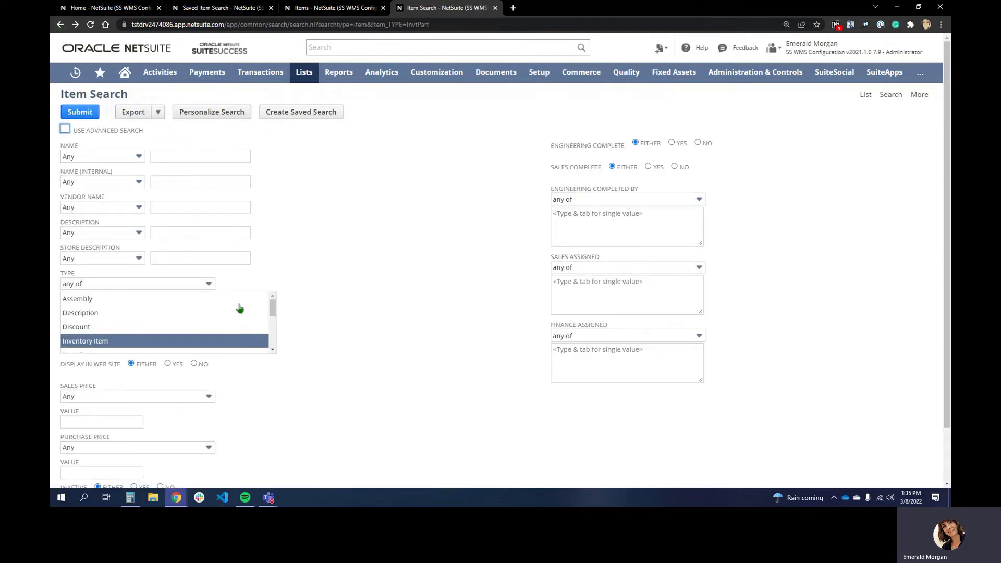
left_click(288, 115)
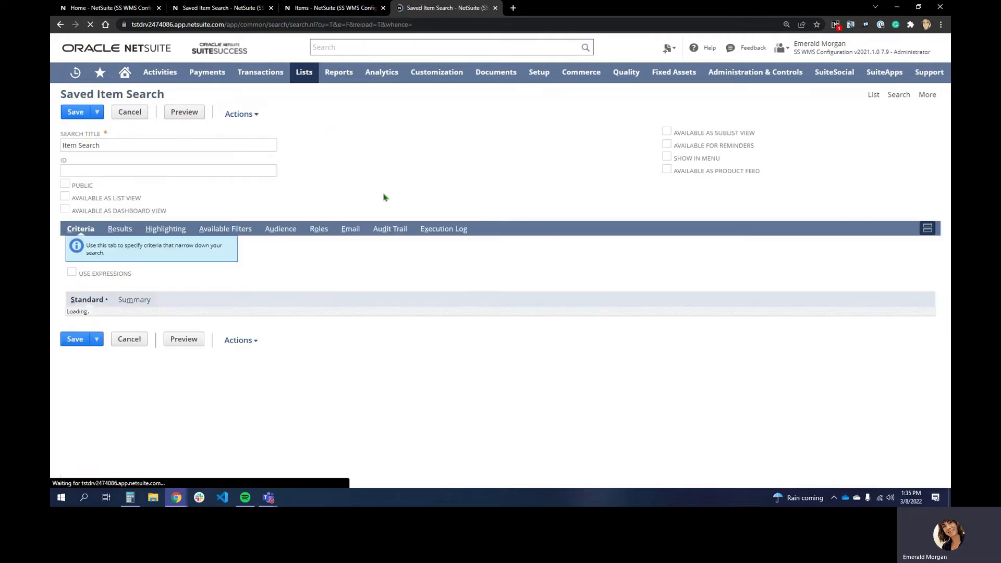
left_click(79, 346)
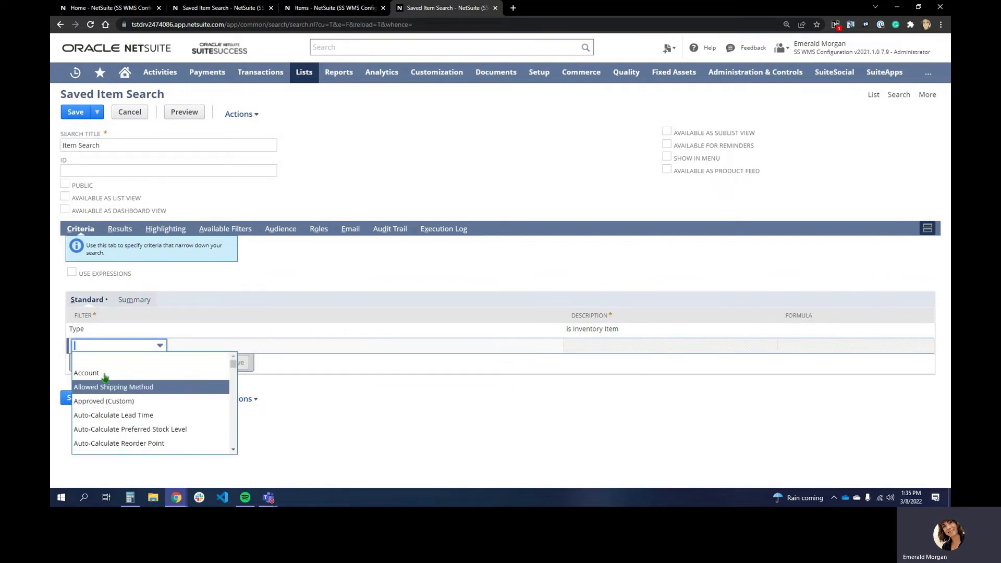
left_click(129, 114)
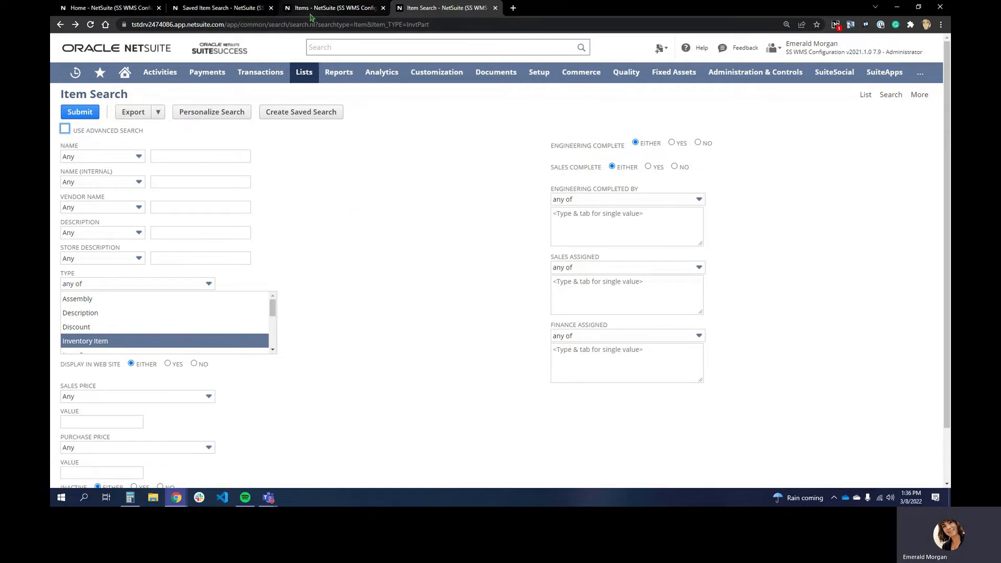
Return to the Items list, browse the available views and switch the list to the Basic view
mouse_move(307, 73)
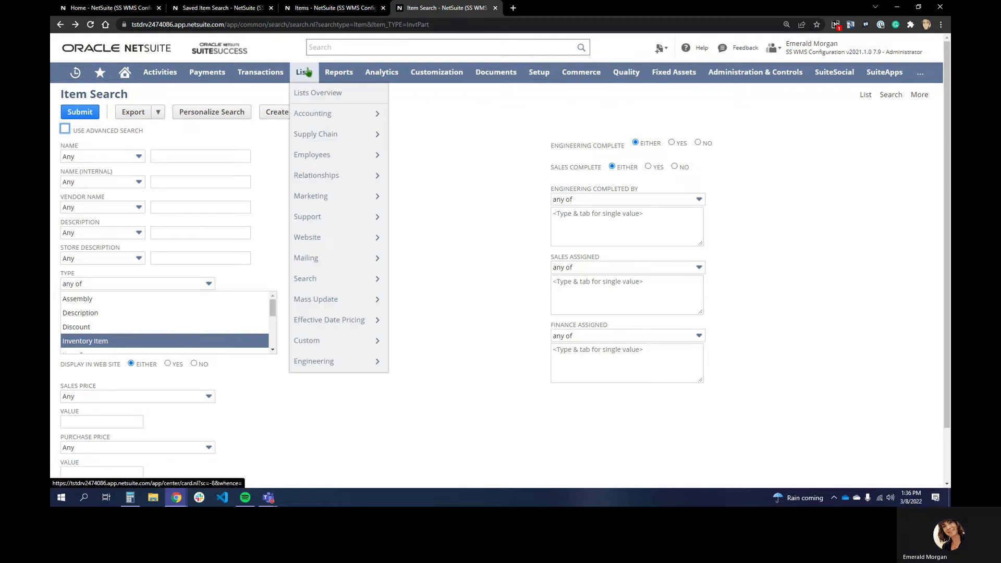
mouse_move(300, 112)
mouse_move(421, 155)
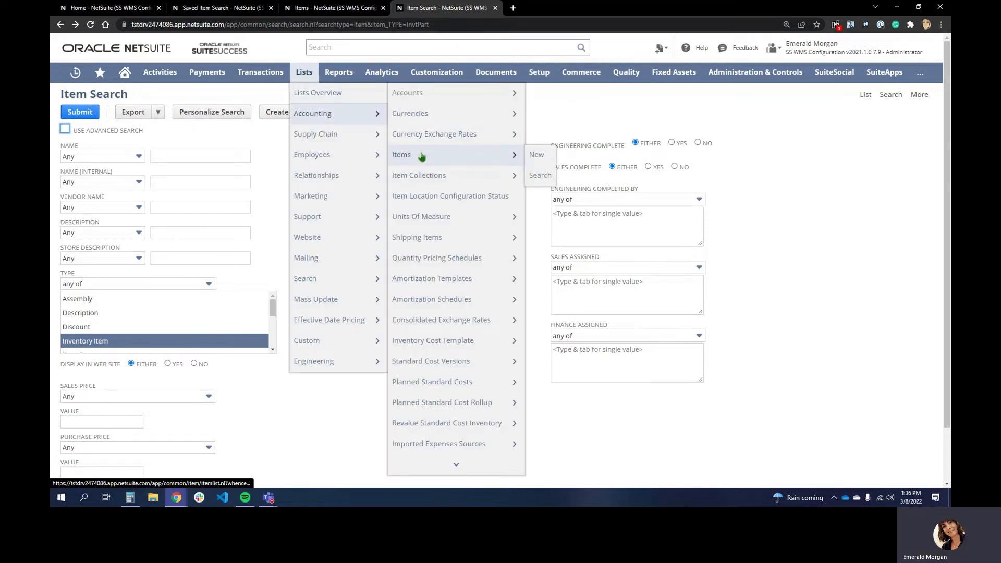
left_click(410, 158)
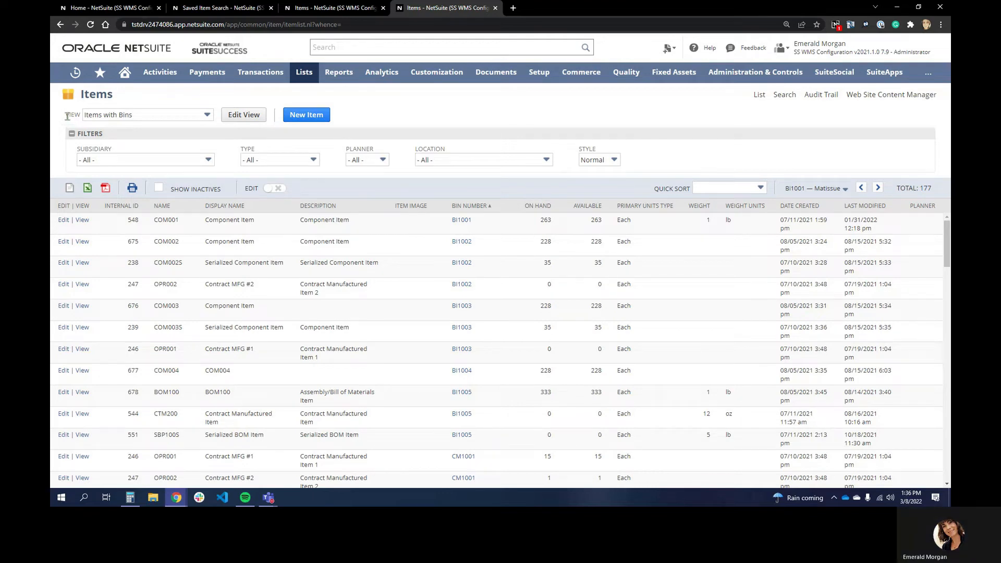
left_click(131, 114)
scroll(141, 146, "down", 3)
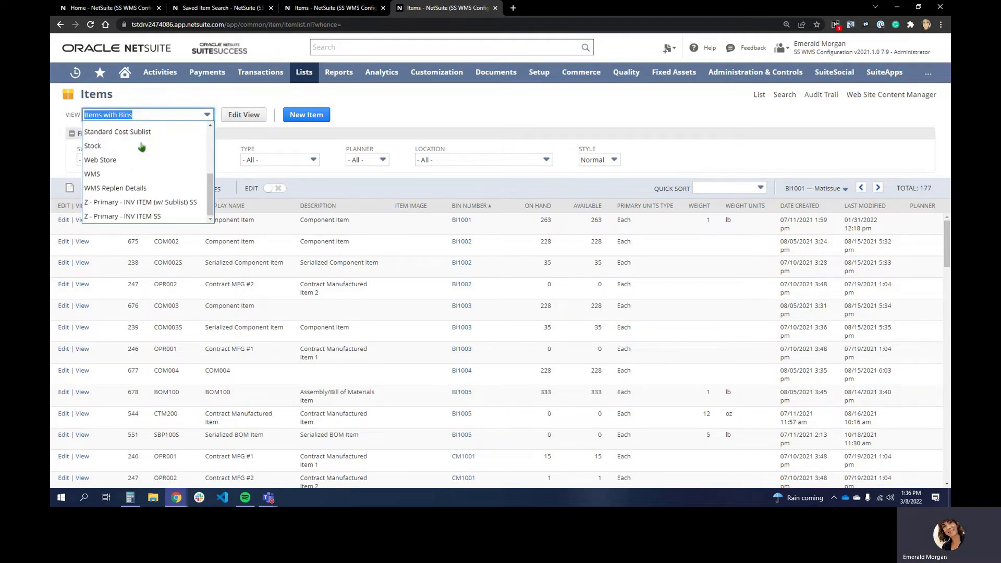
scroll(141, 146, "up", 3)
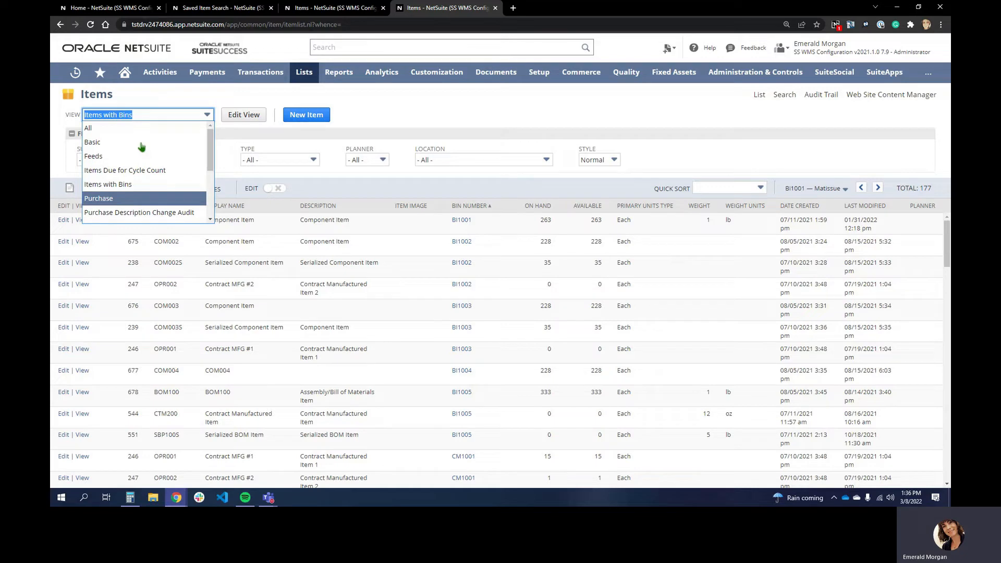
left_click(103, 146)
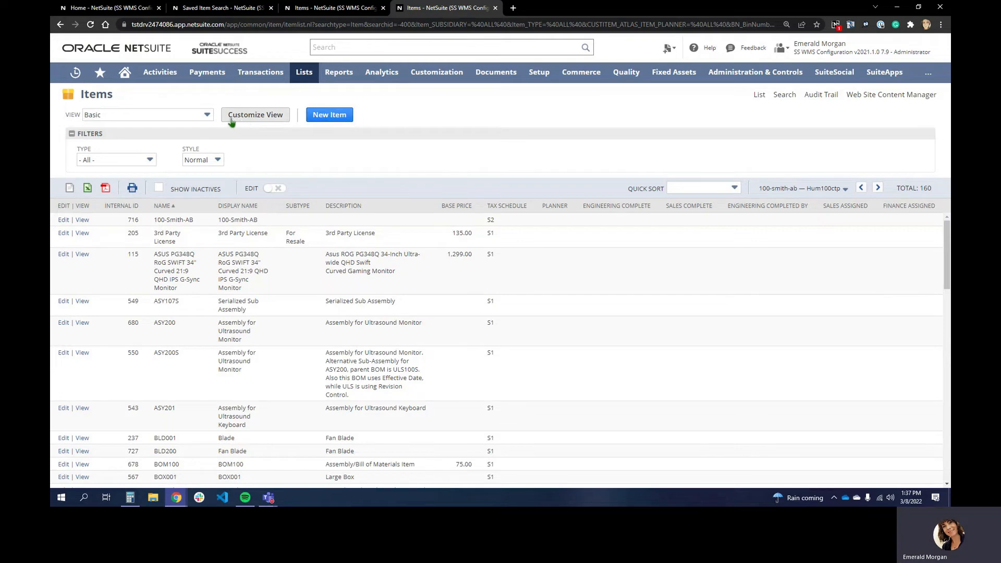
Open the Basic view for customization with its full search options and compare its list view setting with the Items list's view choices
left_click(268, 115)
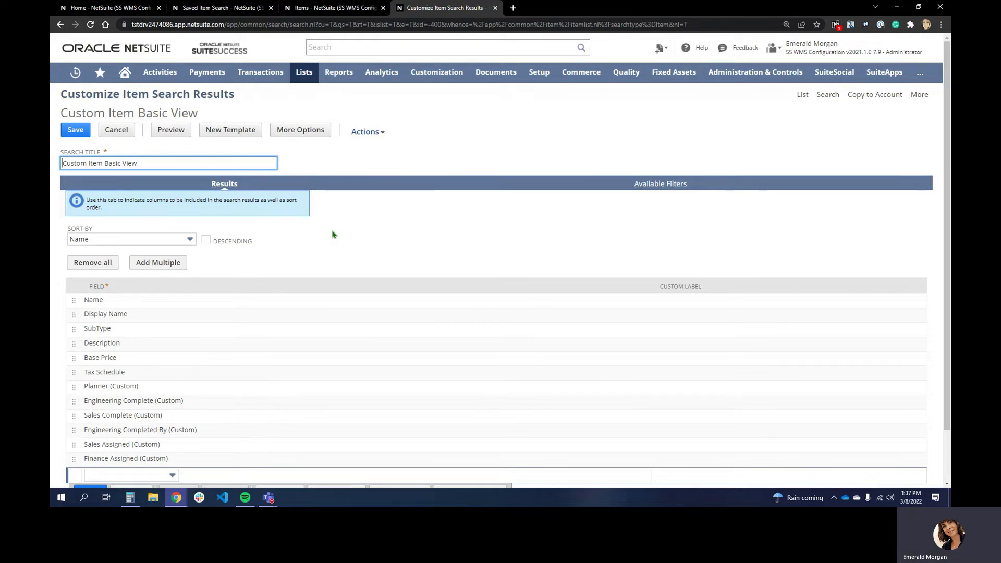
left_click(297, 135)
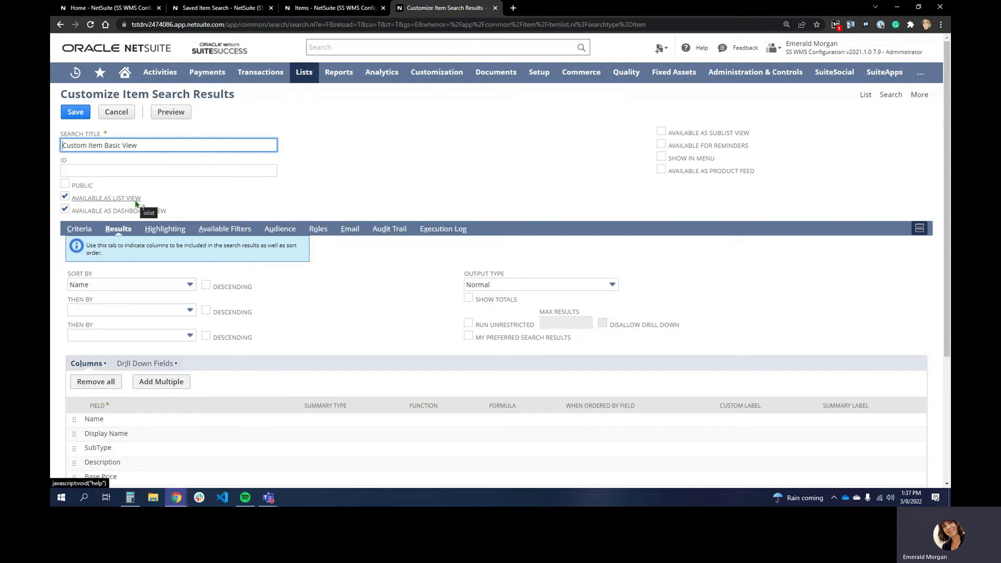
left_click(300, 10)
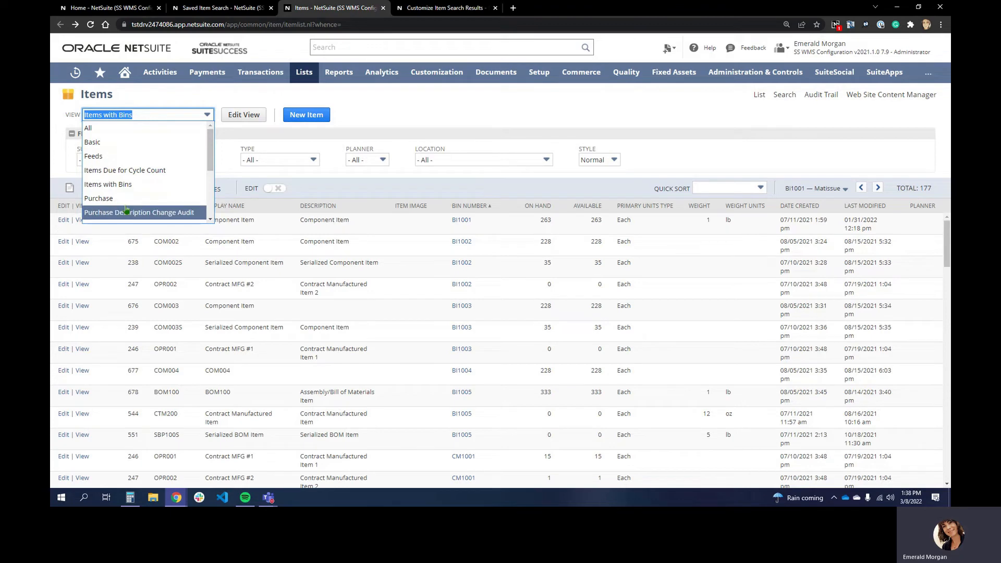
left_click(440, 7)
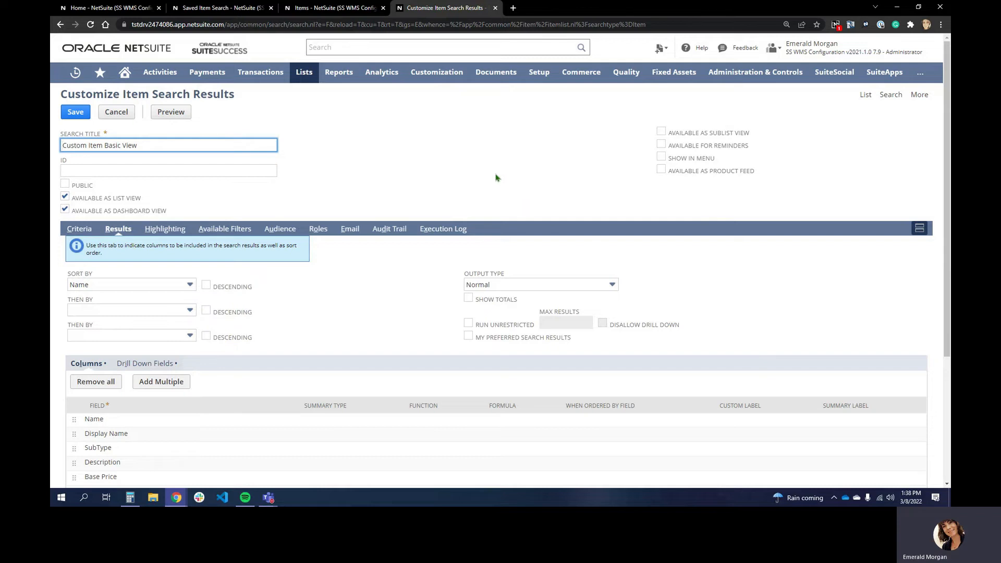
Go back to the home page, open the list of all saved searches and check the Item type filter
left_click(192, 11)
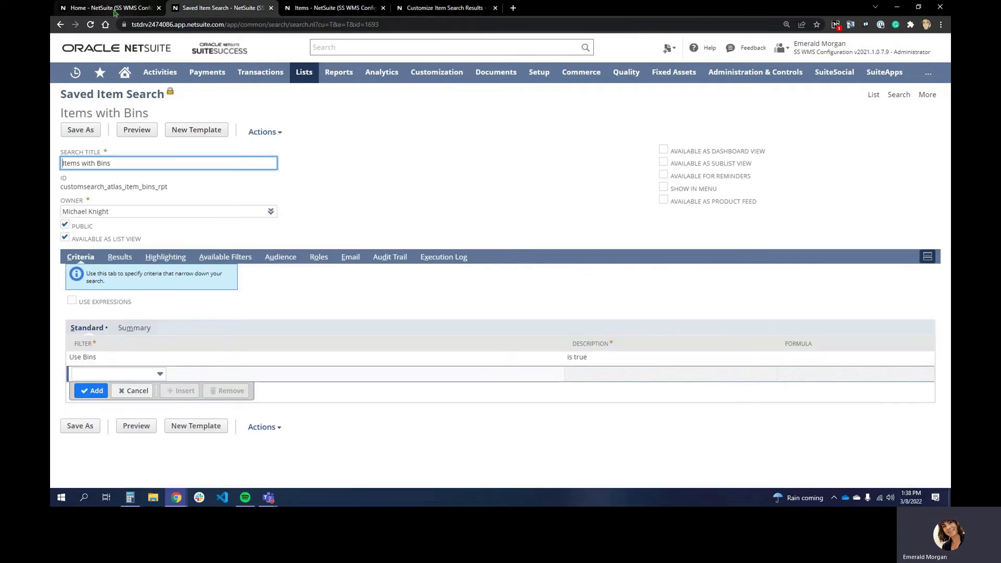
left_click(114, 12)
mouse_move(343, 77)
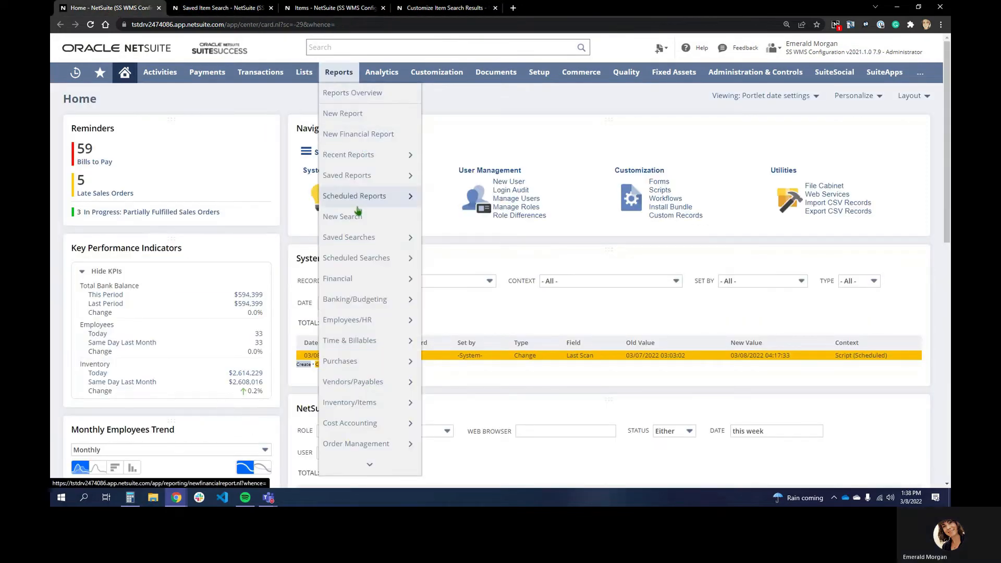
mouse_move(354, 238)
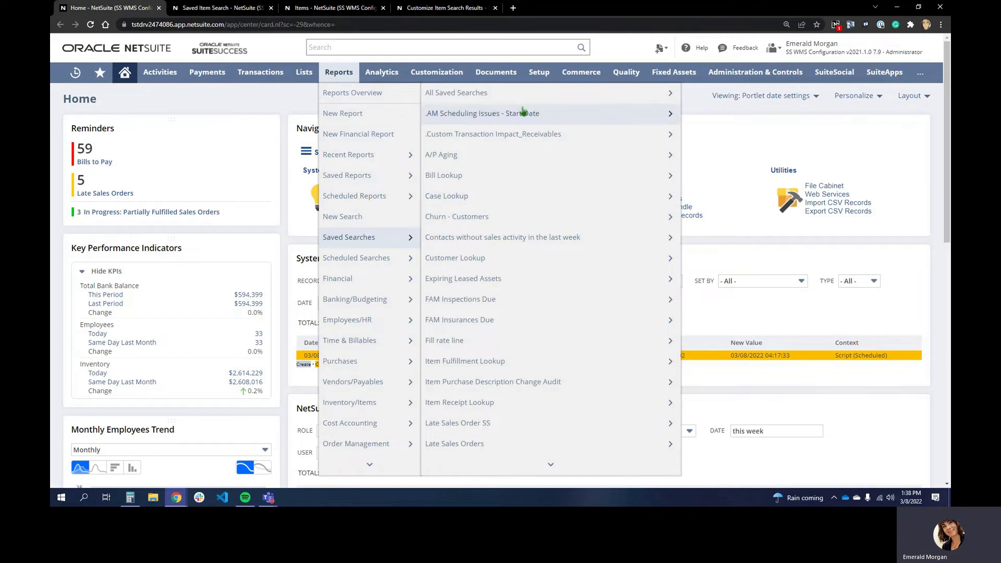
mouse_move(517, 99)
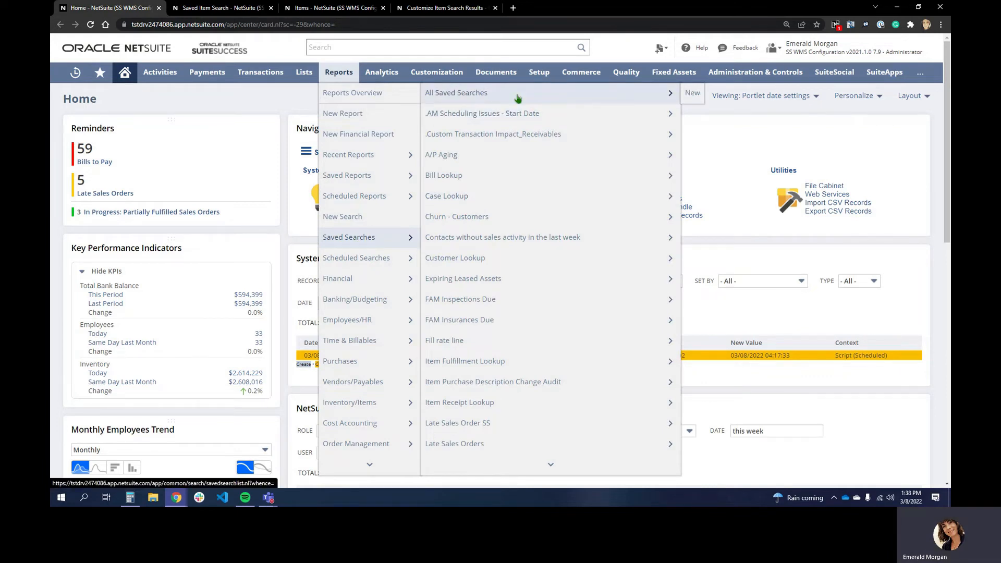
left_click(518, 99)
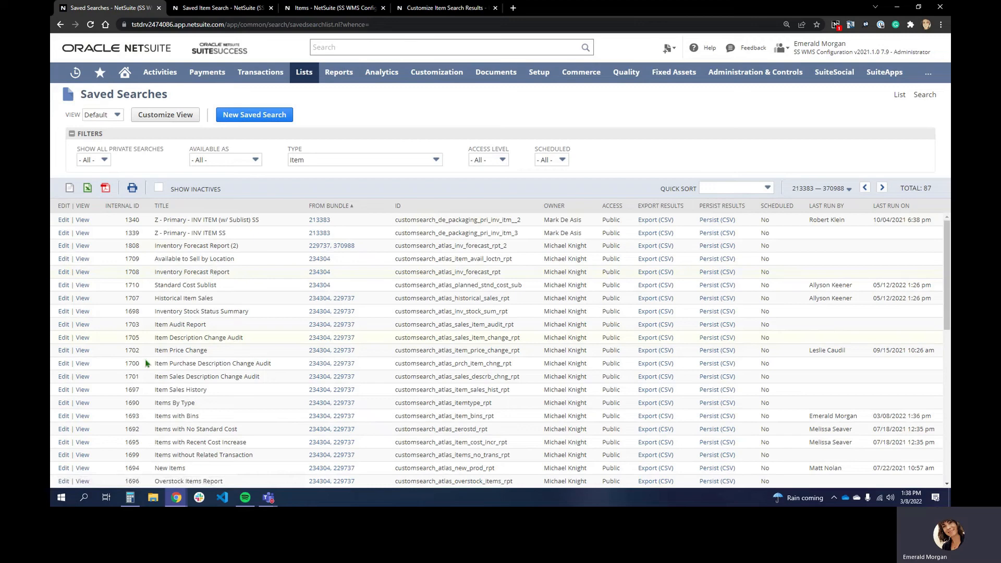
left_click(301, 164)
left_click(295, 177)
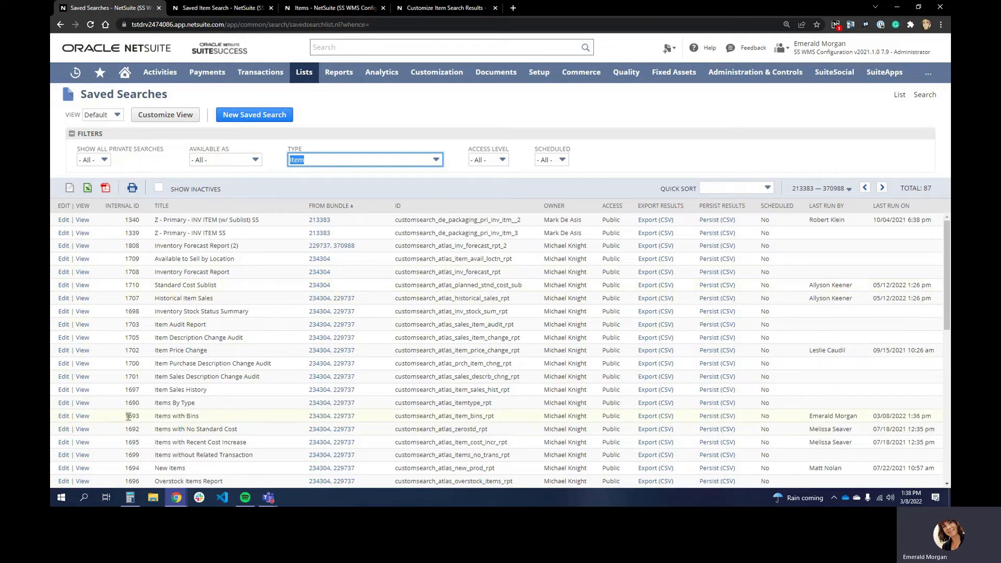
Open the Items with Bins saved search for editing and review its criteria and result columns
left_click(63, 417)
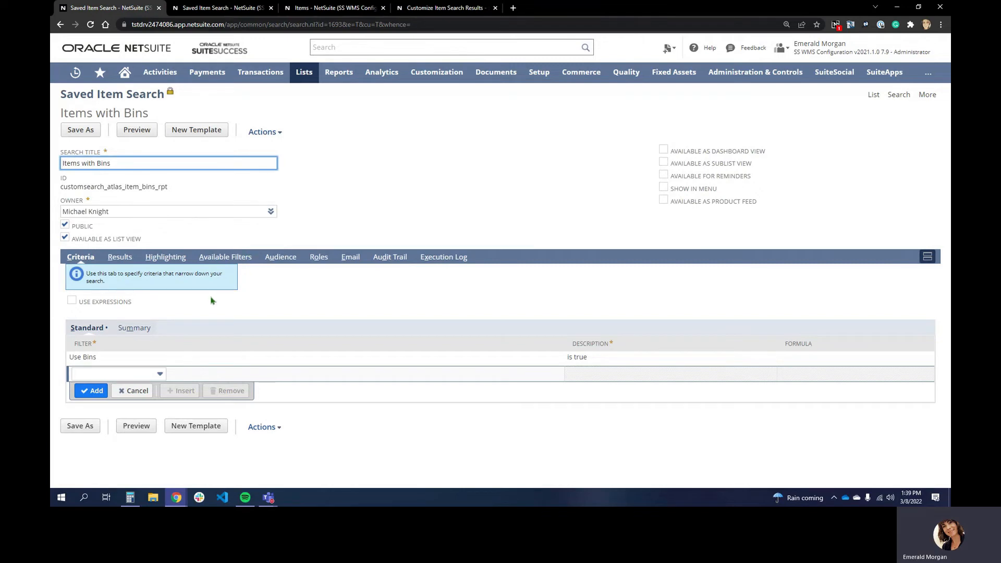
left_click(120, 256)
scroll(223, 230, "down", 4)
scroll(214, 278, "up", 4)
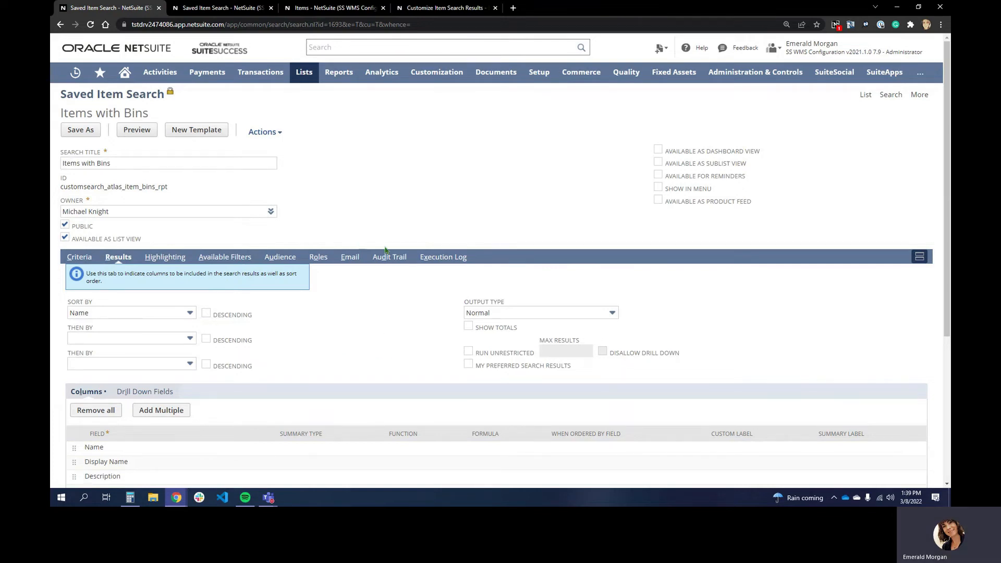
left_click(73, 261)
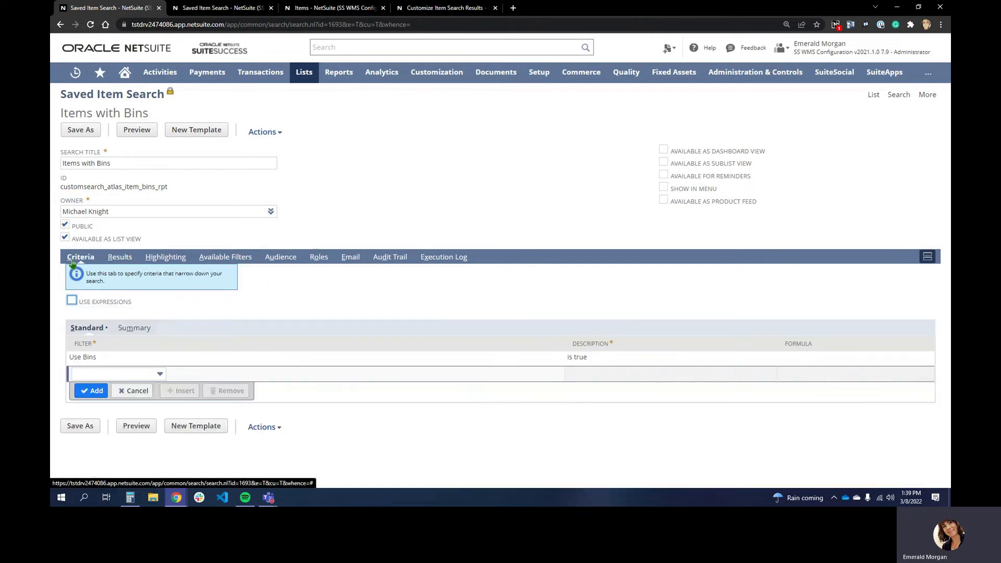
left_click(121, 258)
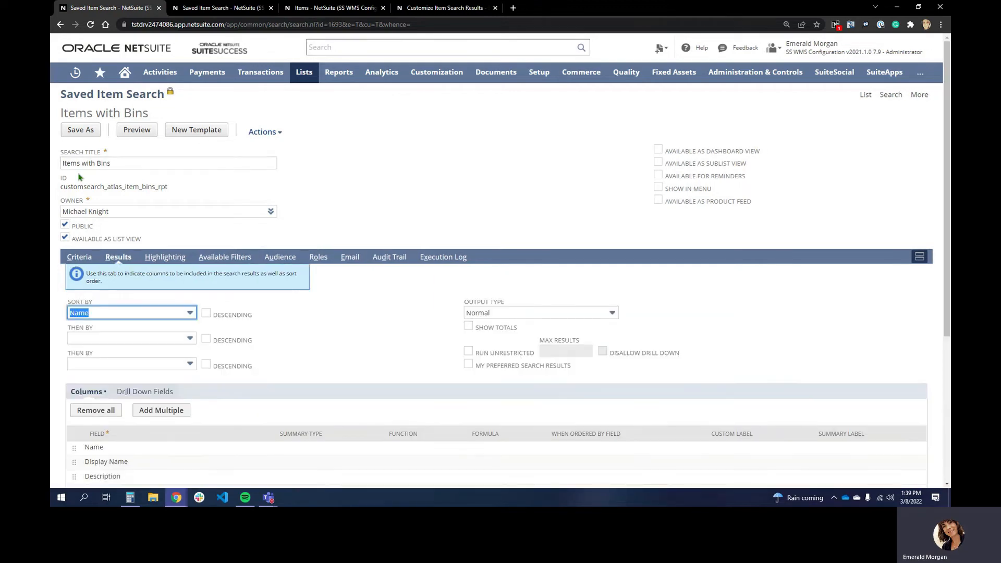
Change the search title to "Items with Bins - TEST" and save it as a new copy
left_click(126, 165)
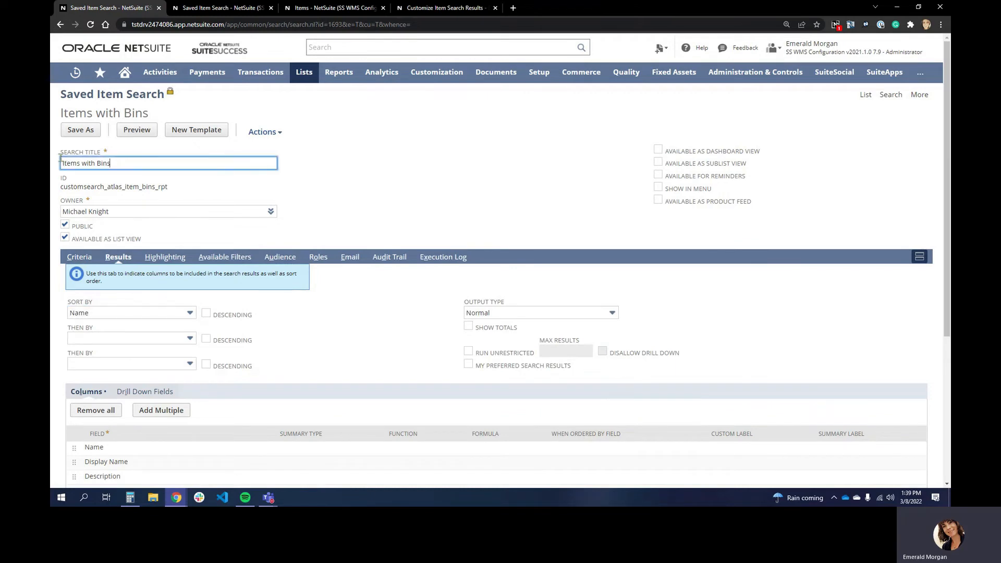
type("- test")
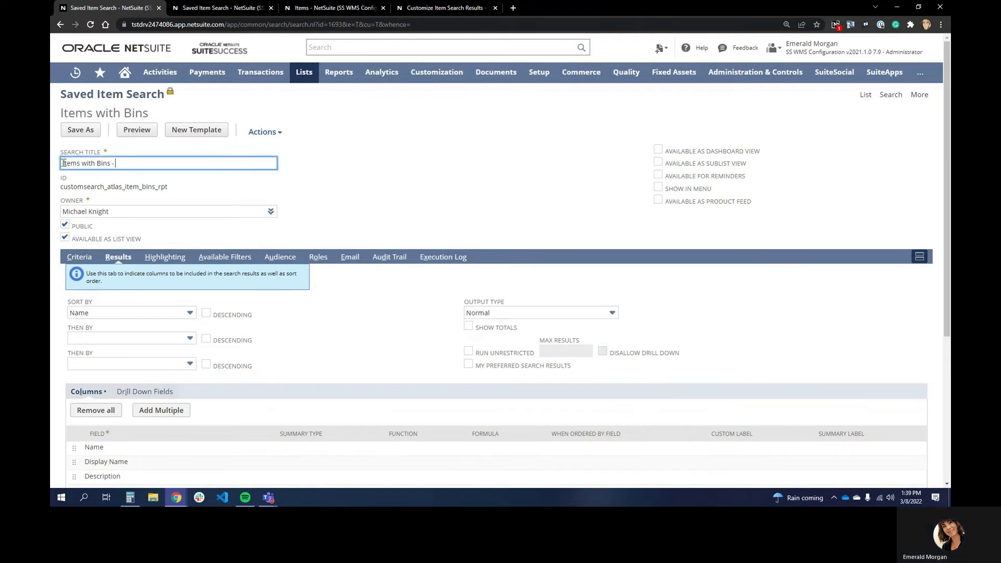
key("BackSpace")
key("BackSpace")
key("BackSpace")
key("BackSpace")
type("TEST")
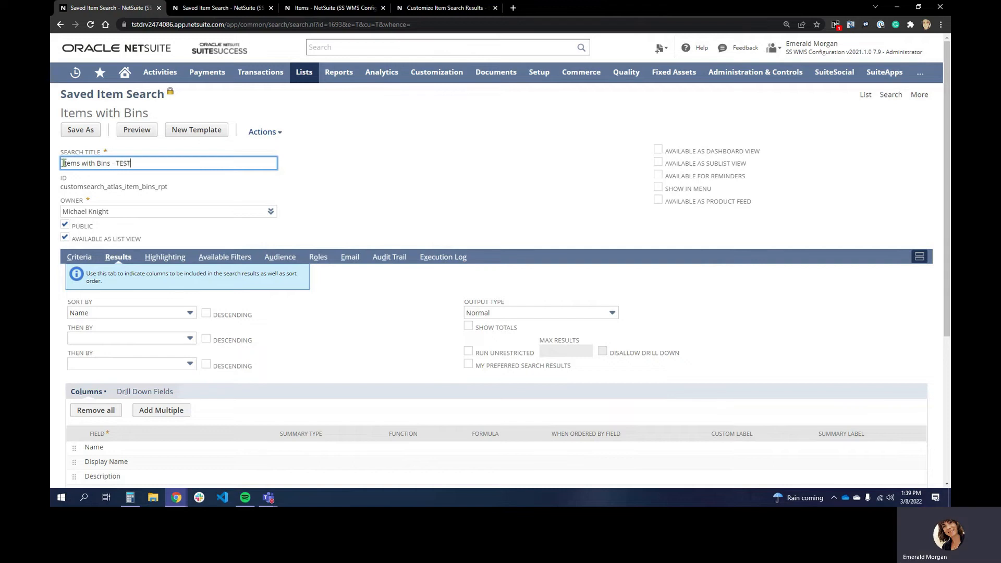
left_click(81, 130)
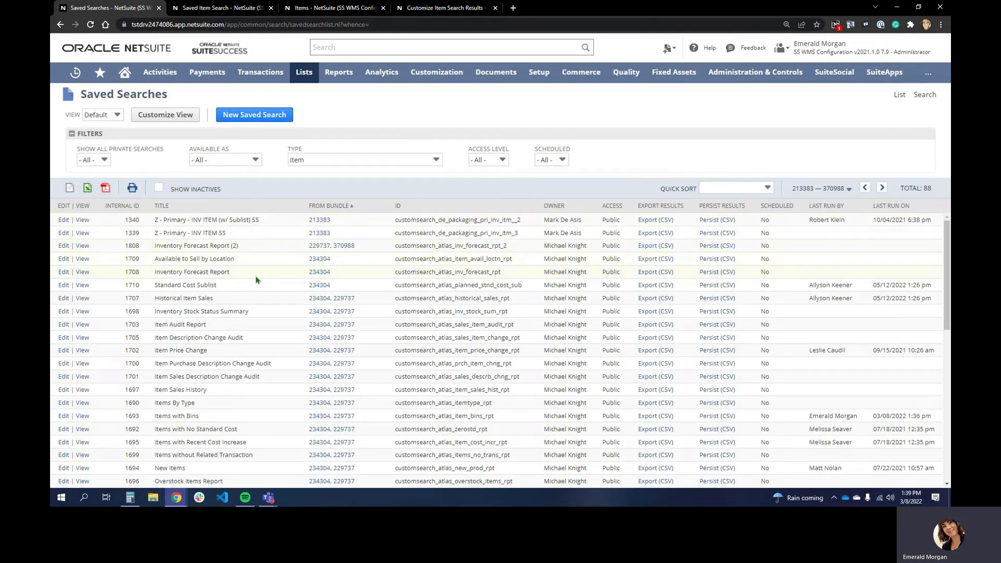
Look through the Item saved searches for the new copy, find "TEST" on the page, and refresh the list
scroll(256, 280, "down", 3)
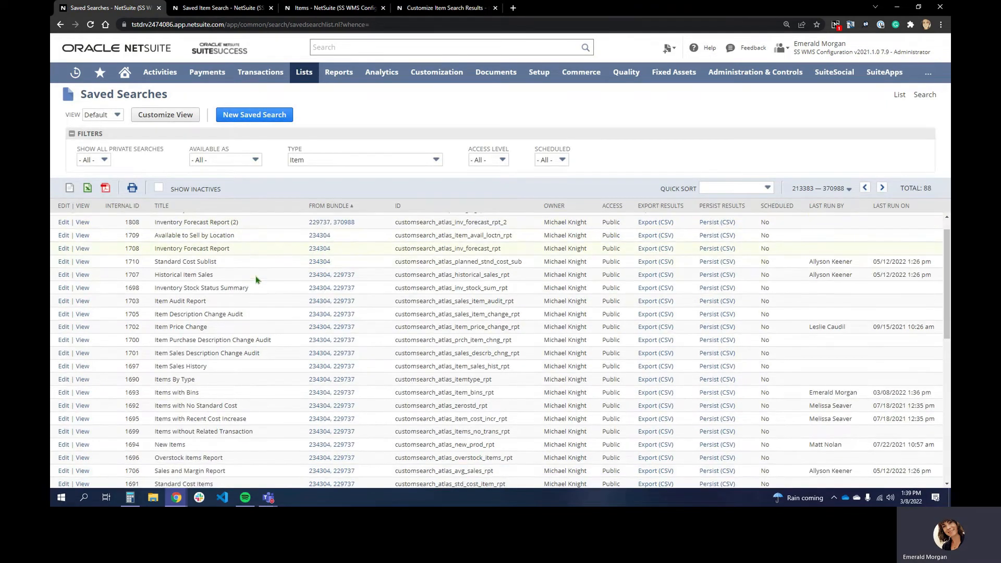
scroll(255, 282, "down", 5)
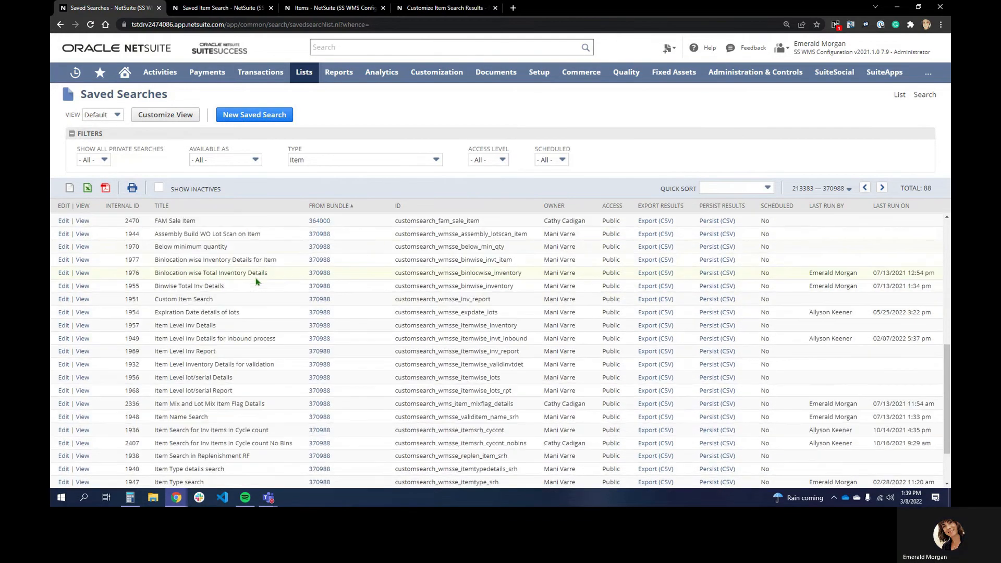
scroll(255, 282, "down", 2)
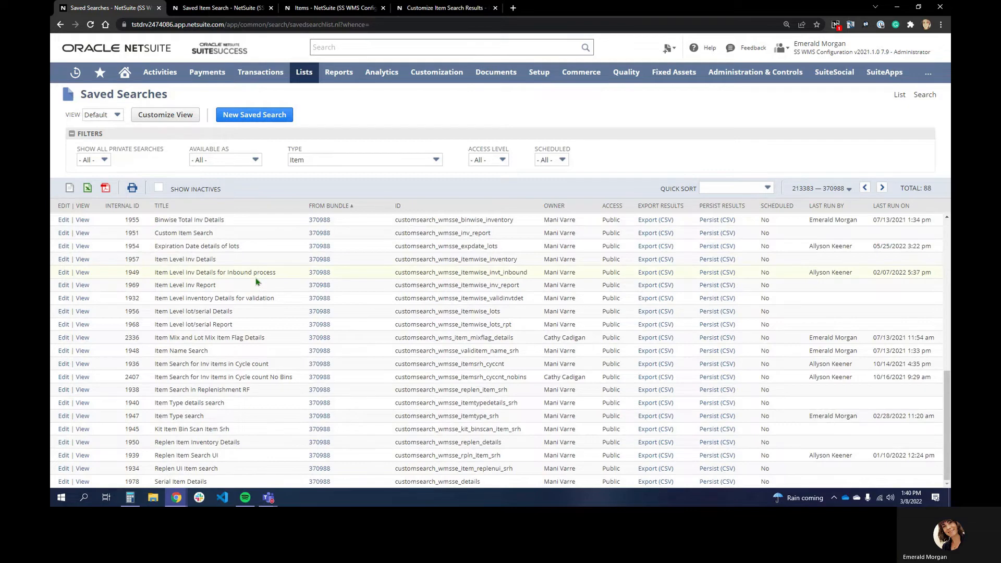
scroll(255, 281, "up", 10)
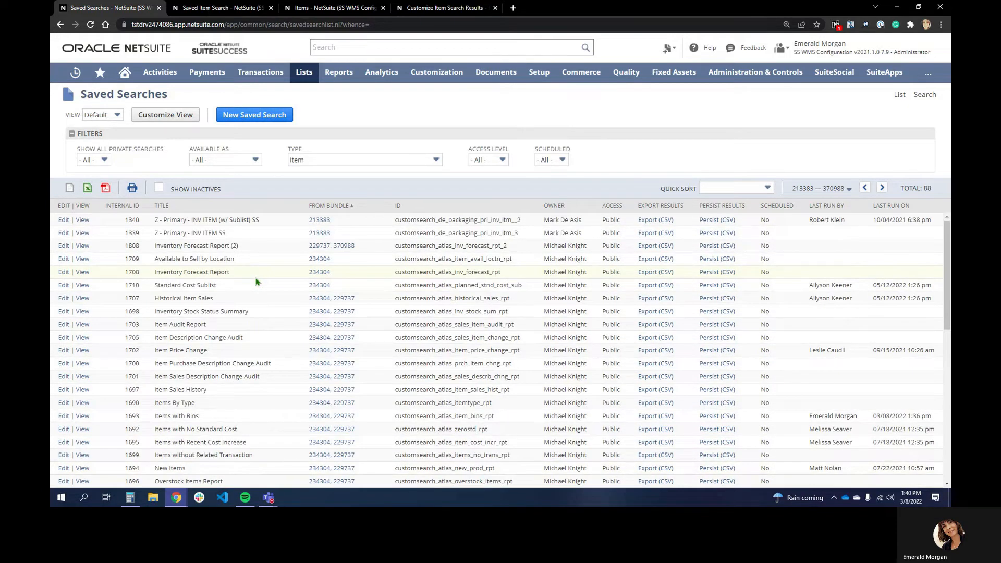
key("ctrl+f")
type("TEST")
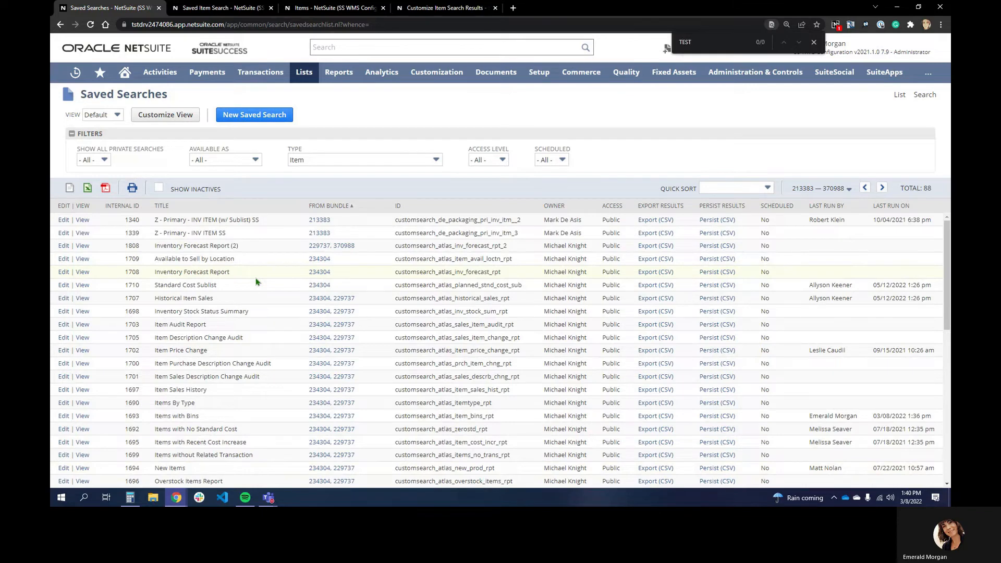
left_click(91, 26)
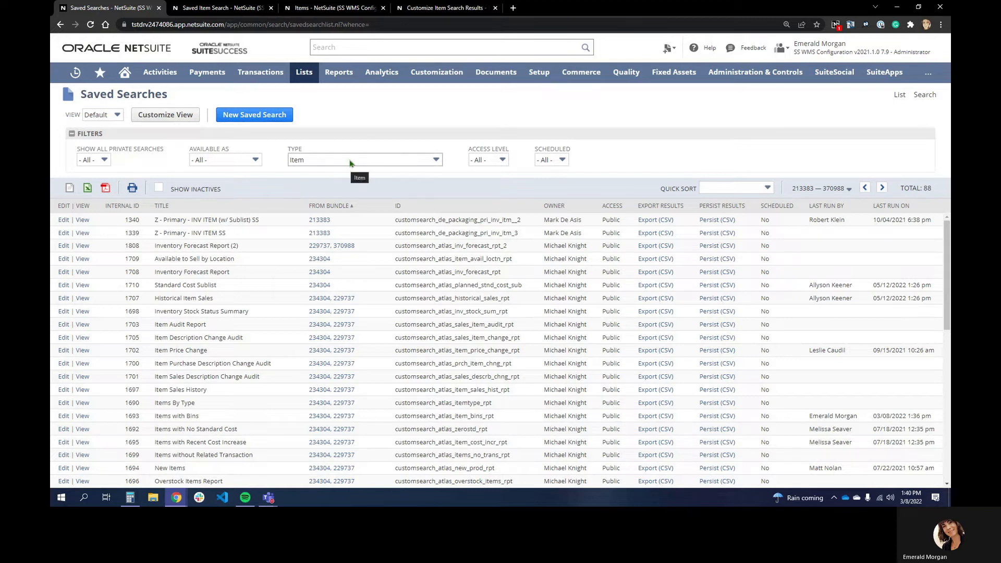
Search globally for "ITEMS WITH" and open the Items with Bins - TEST results in a new browser tab
left_click(348, 47)
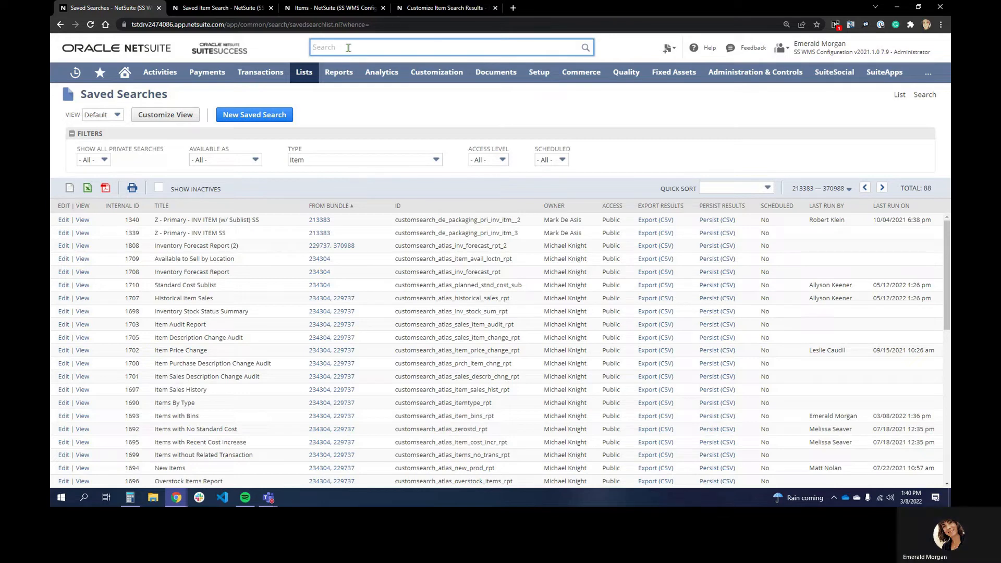
type("ITEMS WITH")
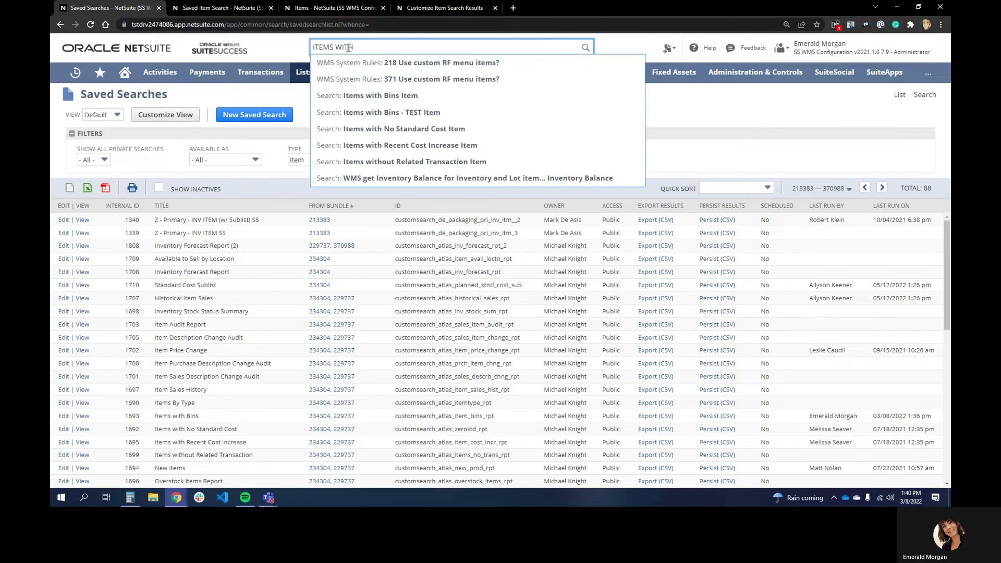
right_click(372, 114)
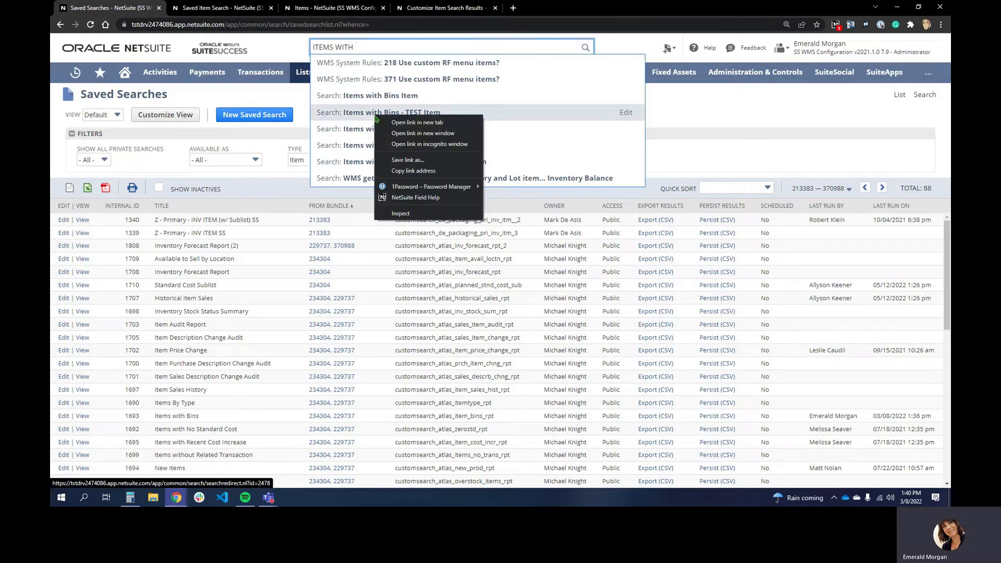
left_click(387, 124)
left_click(200, 8)
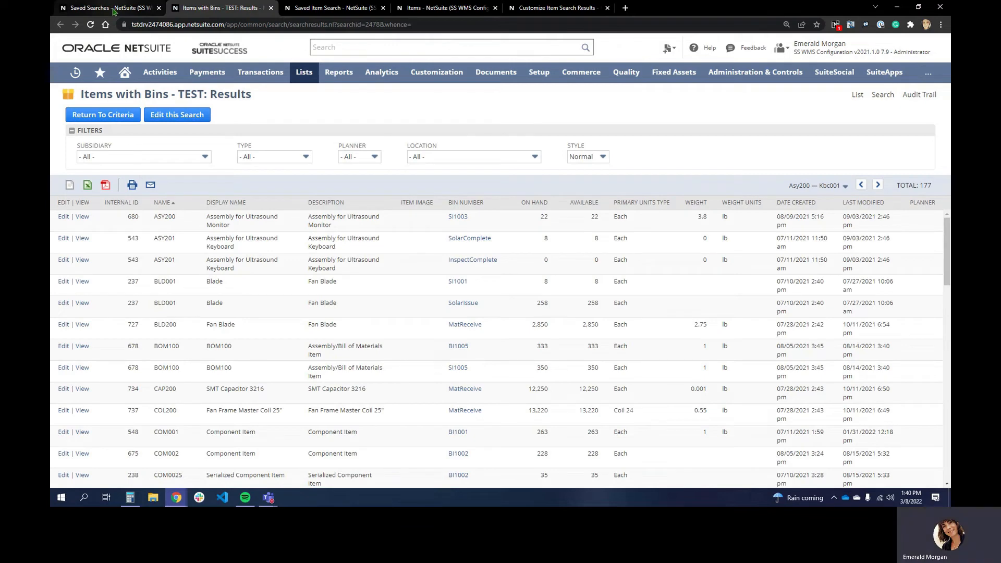
Refresh the Saved Searches list, revisit the Items with Bins - TEST results and close their browser tab
left_click(113, 9)
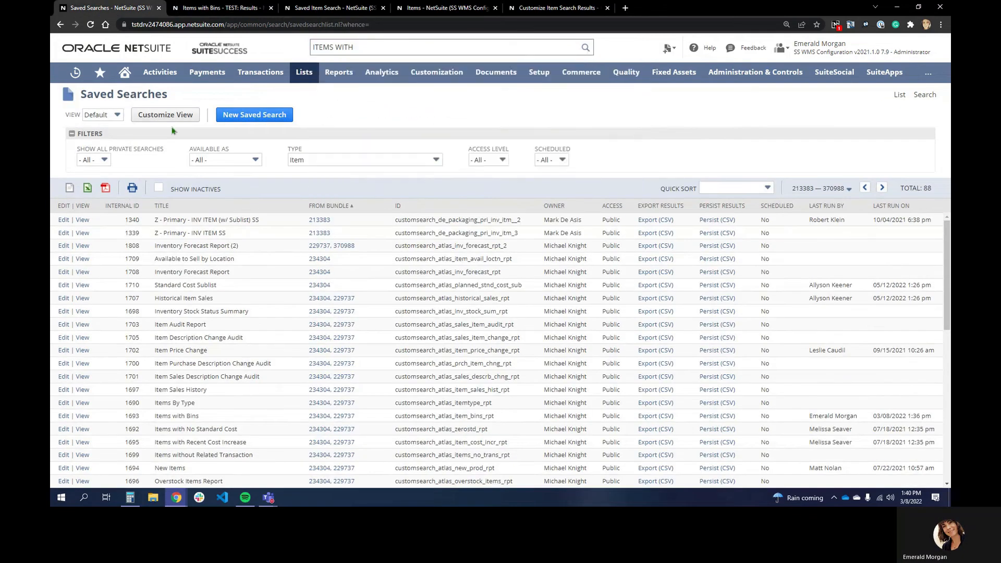
left_click(90, 25)
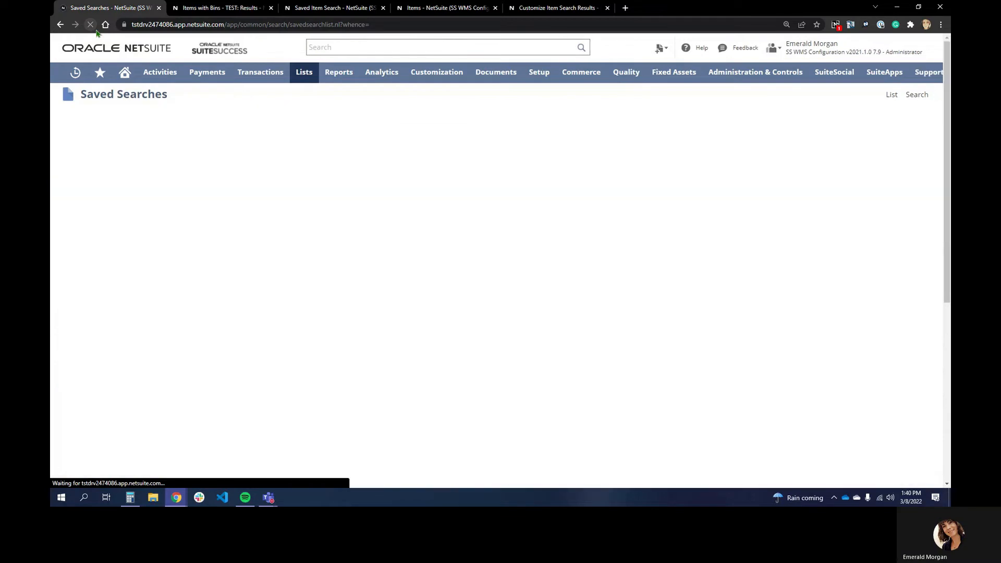
left_click(228, 7)
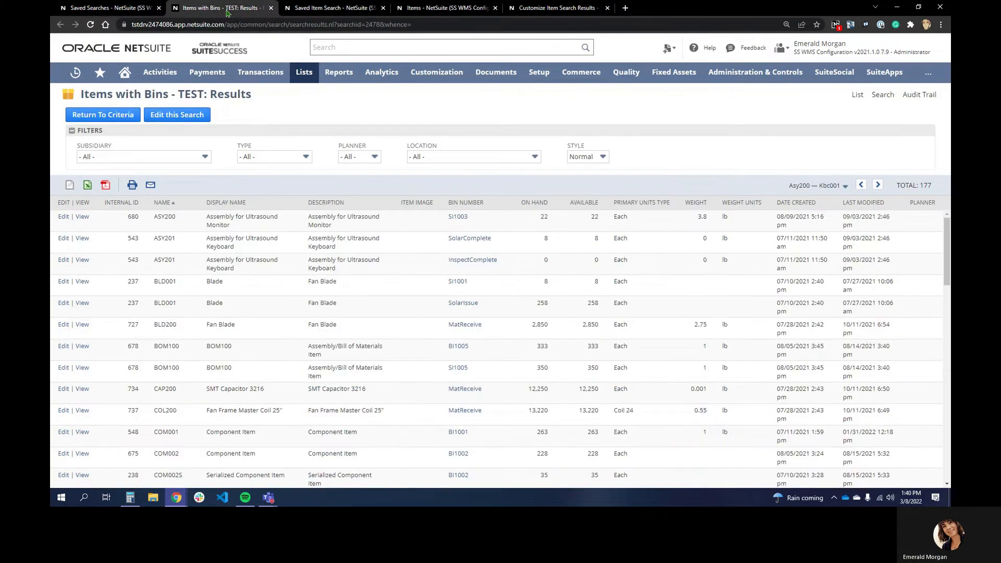
left_click(271, 8)
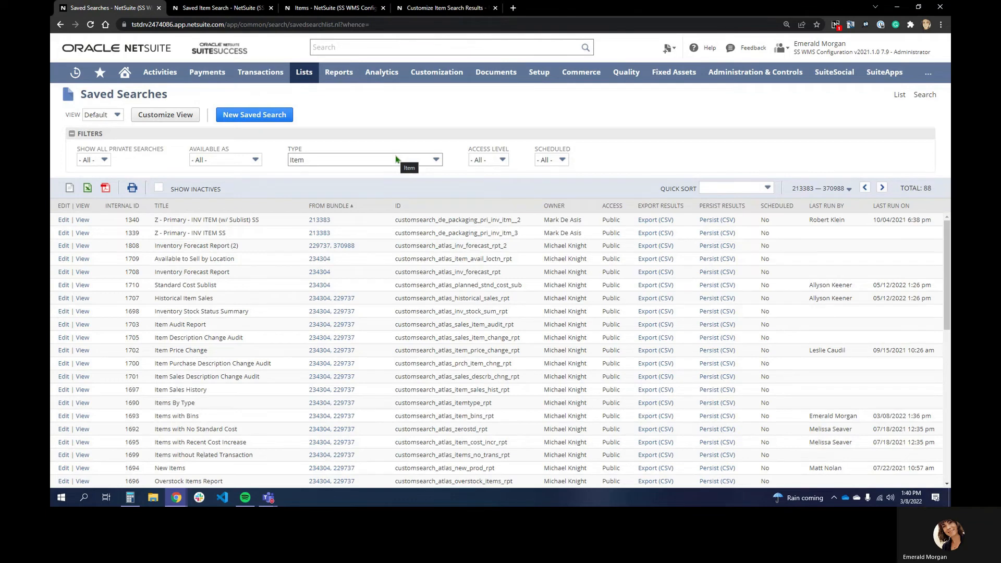
Browse the record types offered by the Type filter and keep Item selected
left_click(396, 159)
scroll(398, 190, "up", 10)
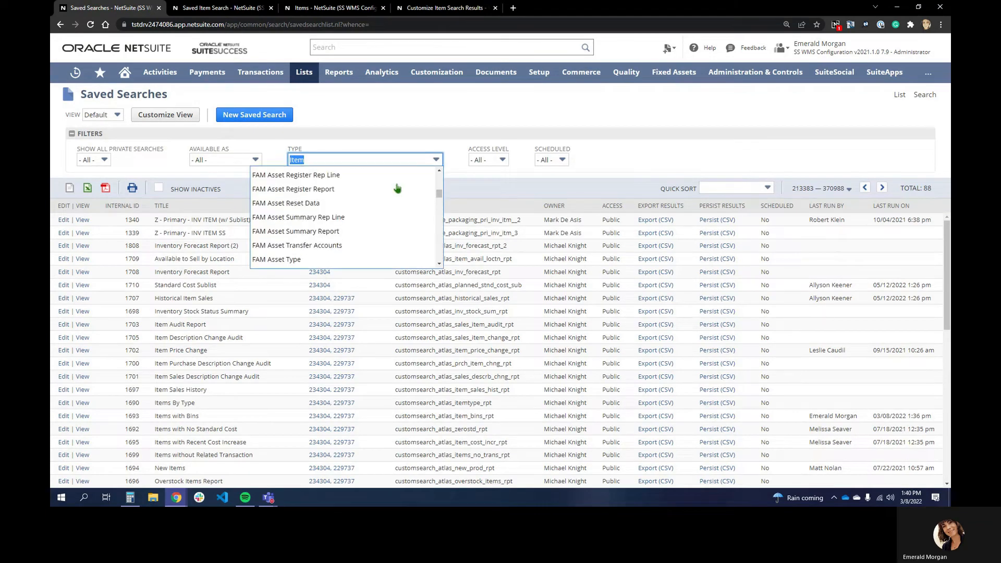
scroll(398, 189, "down", 3)
scroll(397, 188, "down", 8)
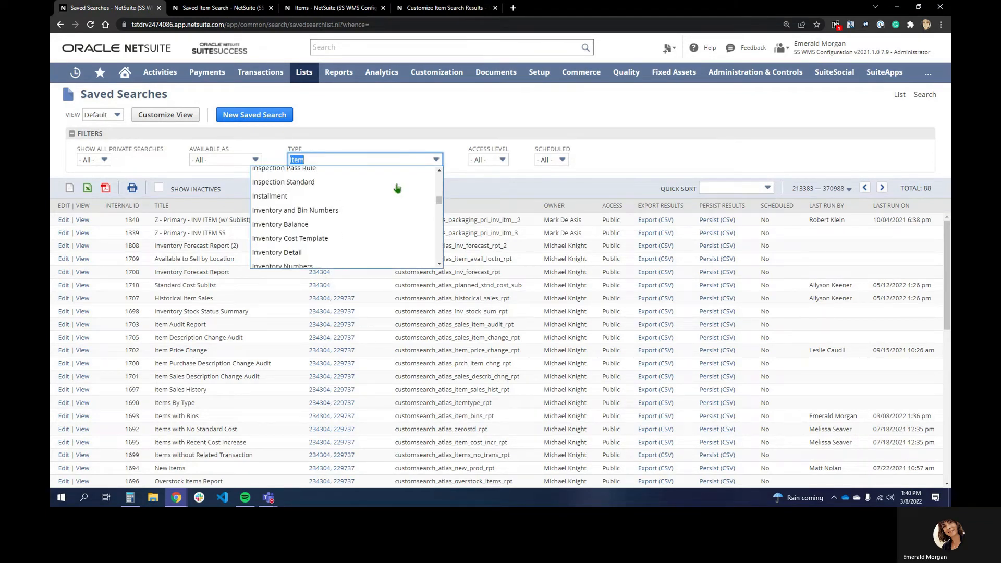
scroll(395, 189, "up", 3)
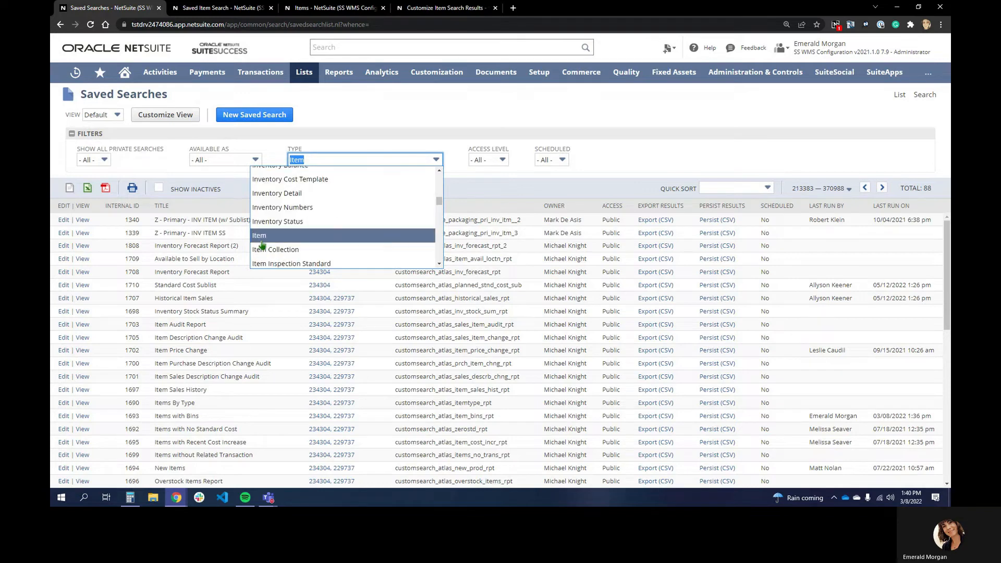
left_click(292, 241)
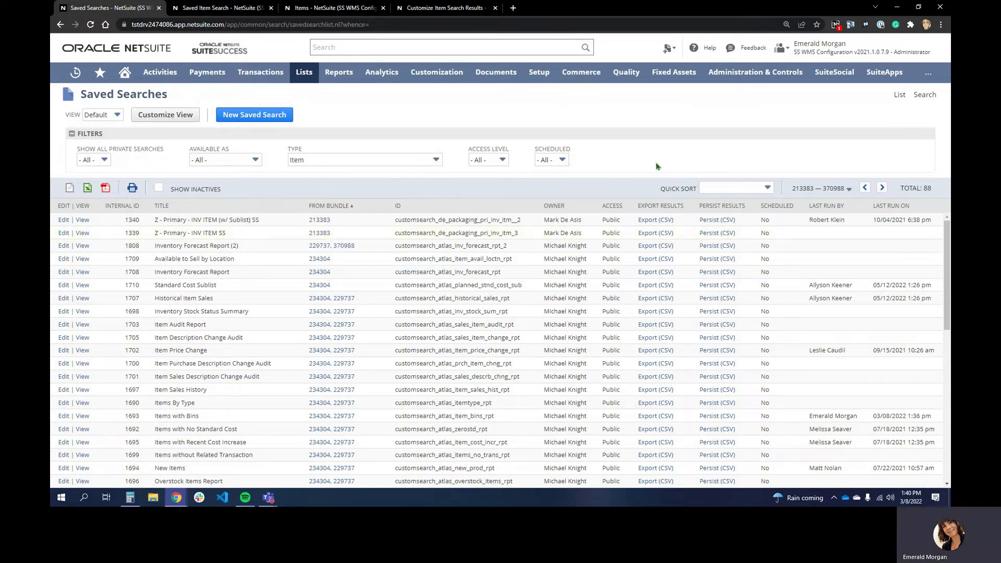
Check the Available As and Access Level filters, keeping the access level at All
left_click(227, 162)
left_click(227, 162)
left_click(228, 162)
left_click(230, 164)
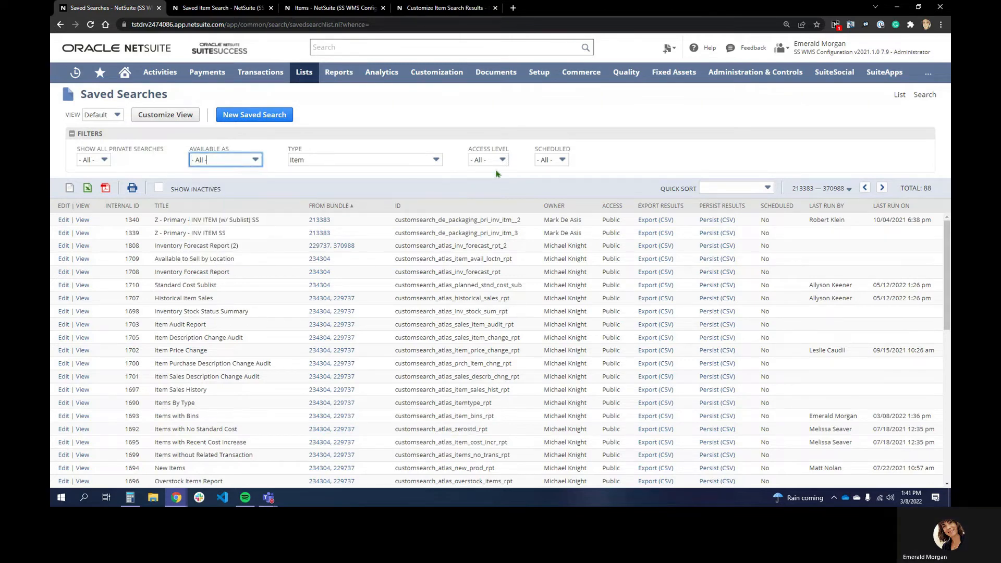
left_click(492, 161)
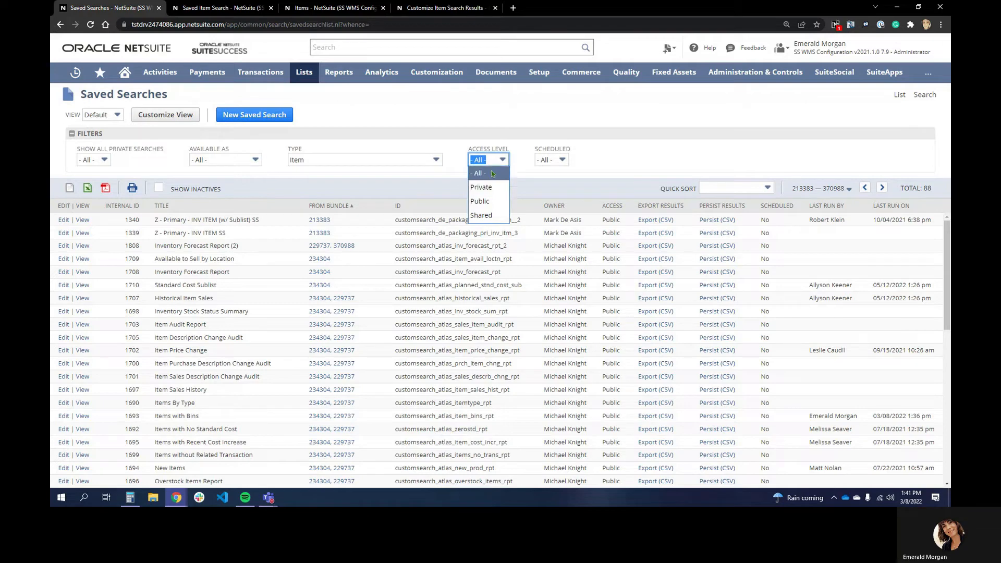
left_click(493, 173)
Set the Type filter to All to list saved searches of every record type
left_click(417, 162)
left_click(415, 167)
left_click(417, 162)
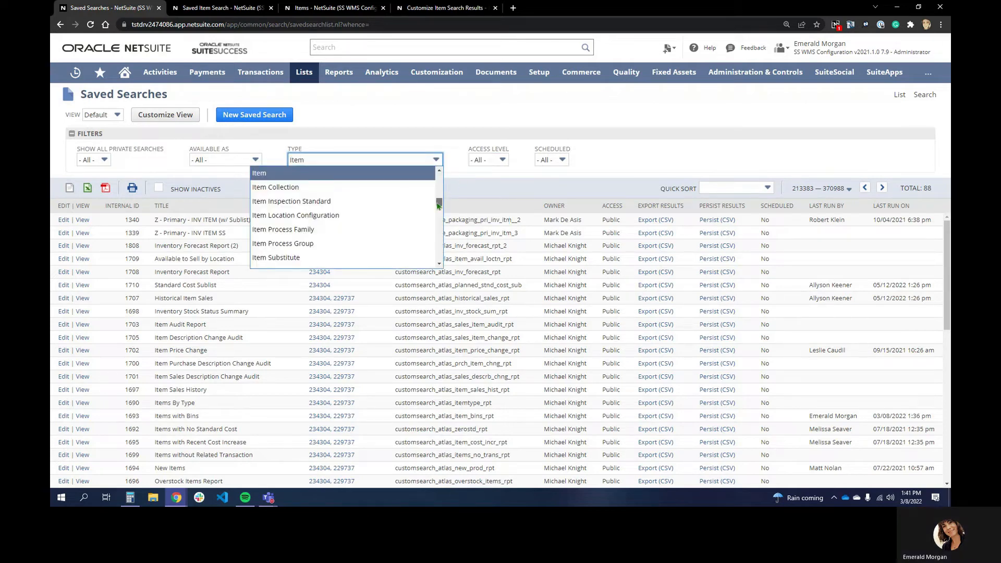
left_click_drag(438, 205, 436, 156)
left_click(413, 173)
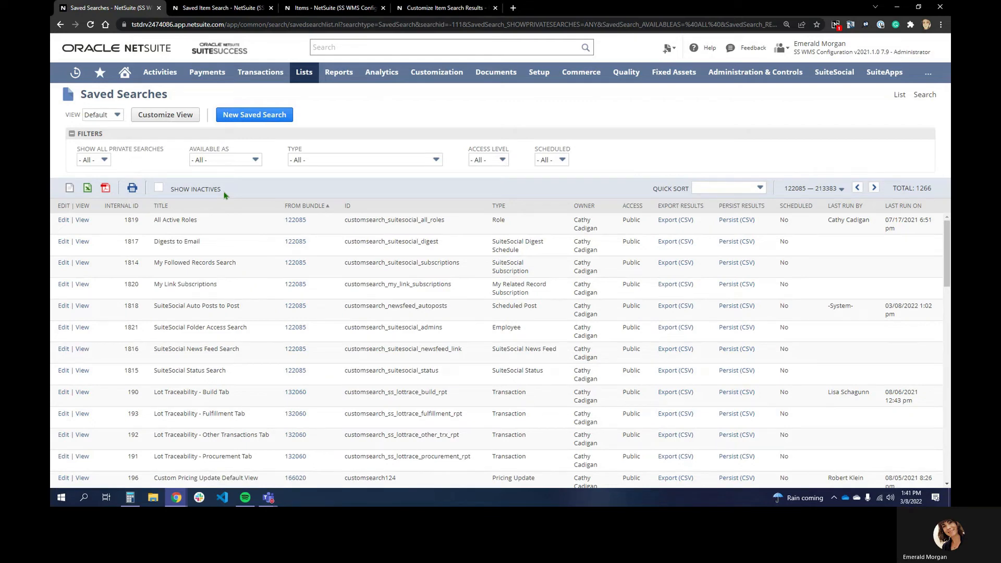
Filter the saved searches list by the Item type
left_click(308, 162)
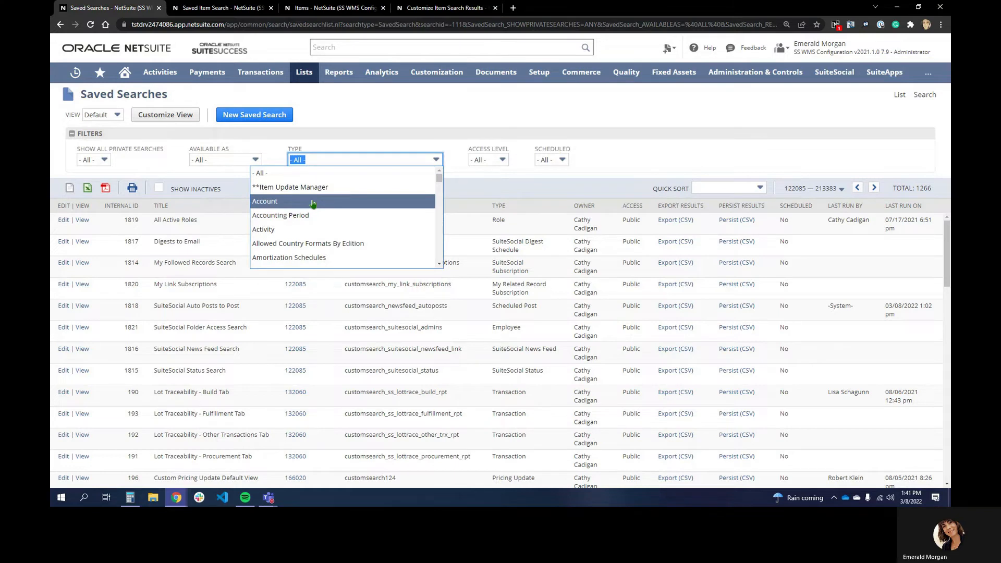
scroll(313, 204, "down", 6)
scroll(313, 206, "down", 8)
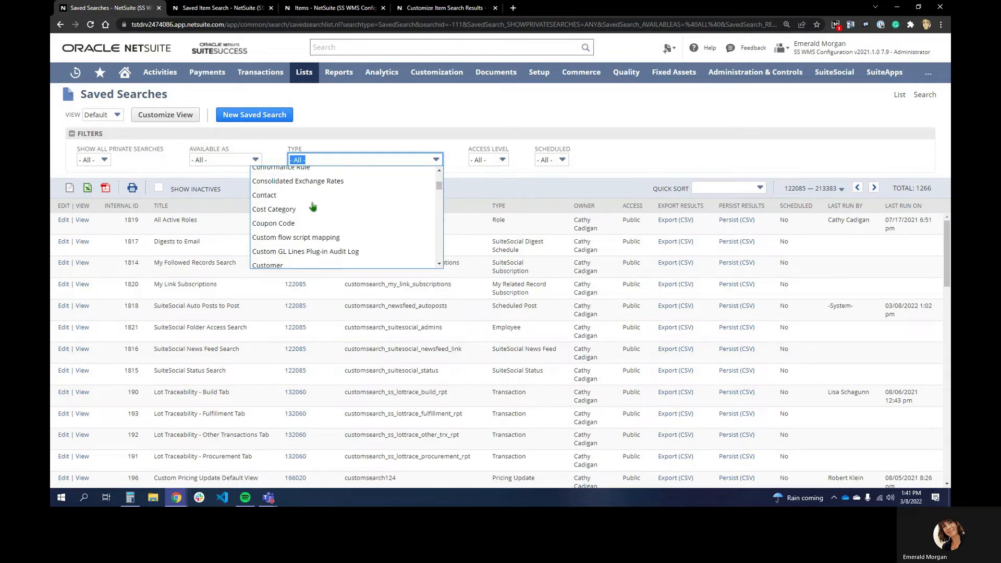
scroll(313, 206, "down", 8)
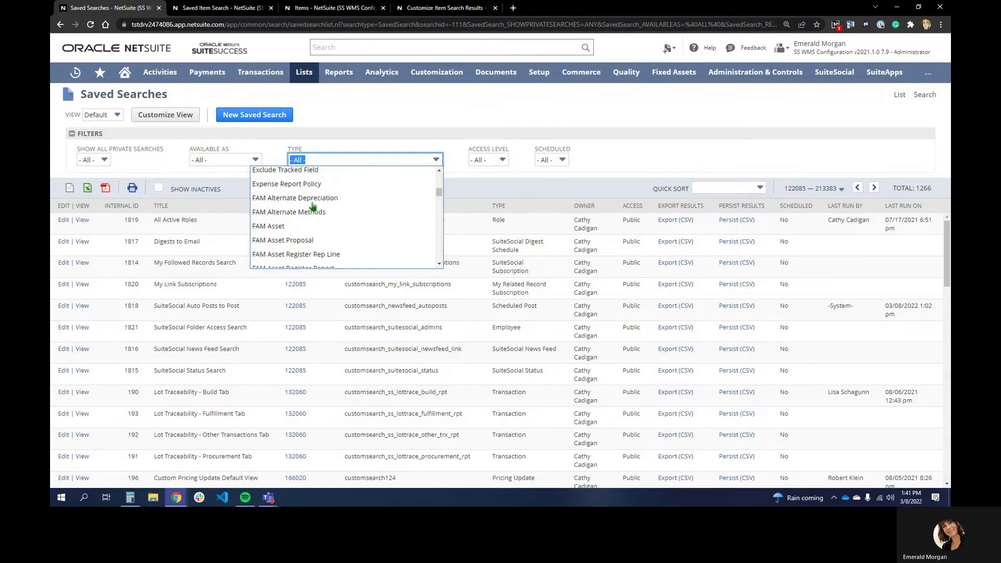
scroll(313, 207, "down", 8)
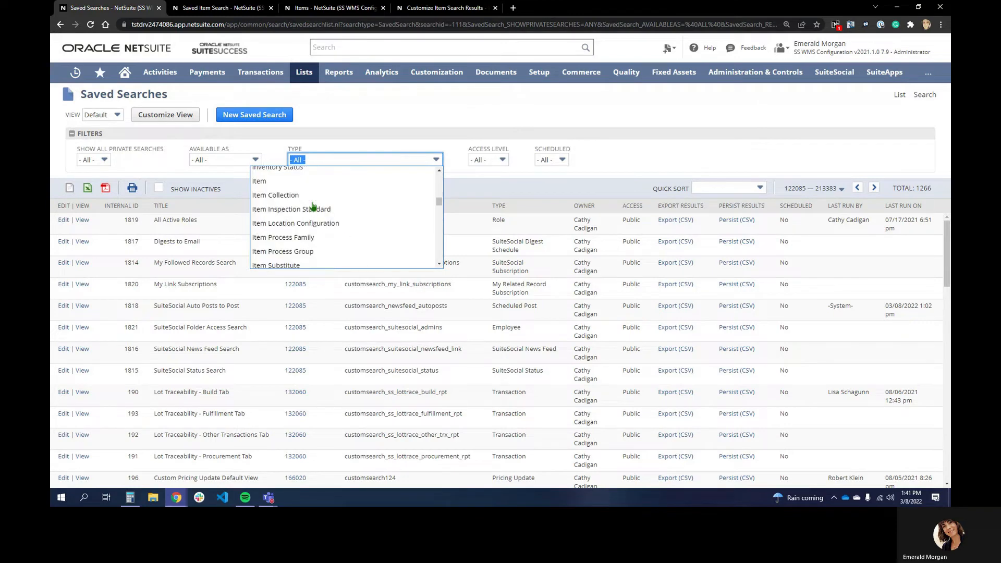
scroll(313, 206, "up", 2)
left_click(266, 251)
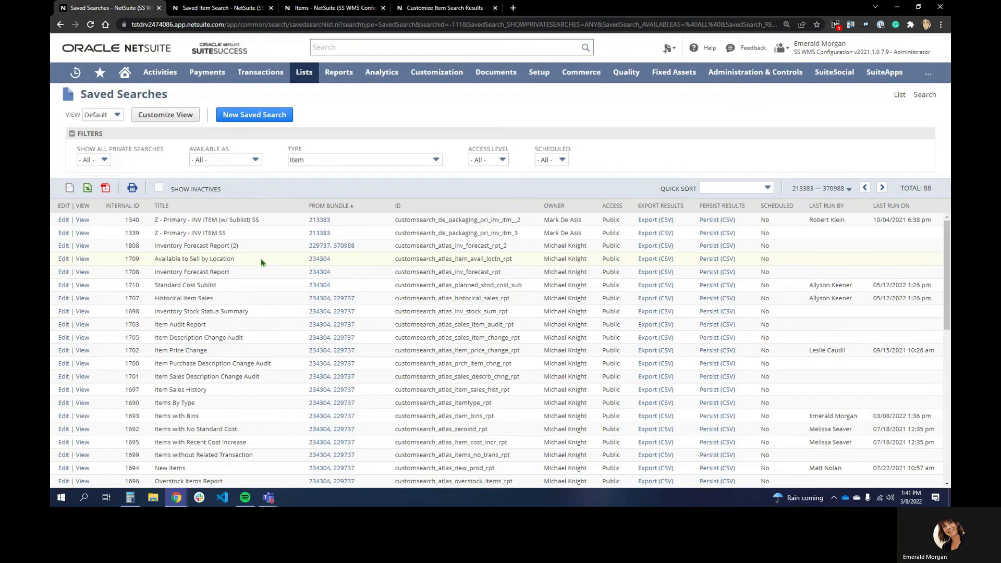
Sort the Item saved searches by title and choose the Assembly — Serial page range
scroll(262, 262, "down", 5)
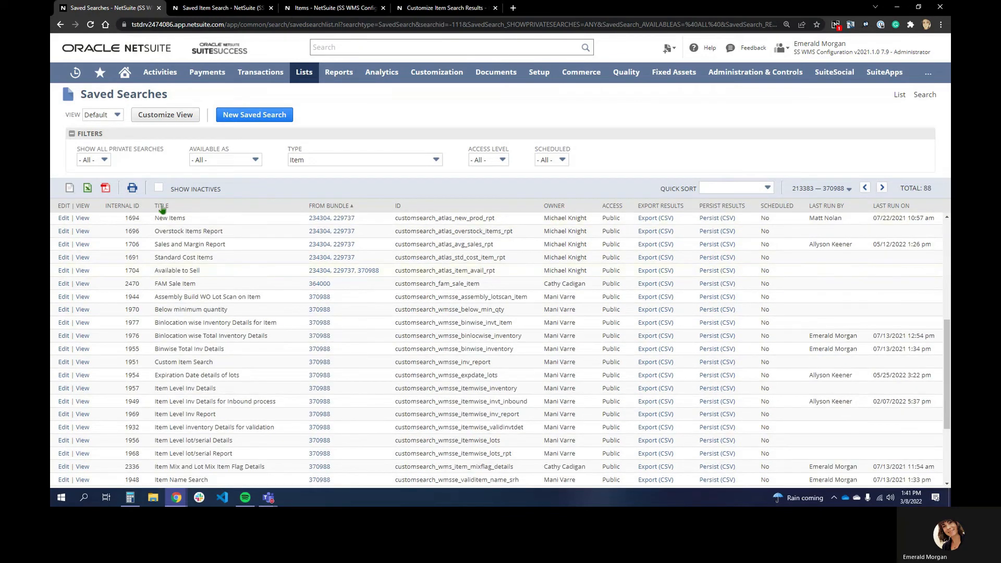
left_click(163, 208)
left_click(819, 189)
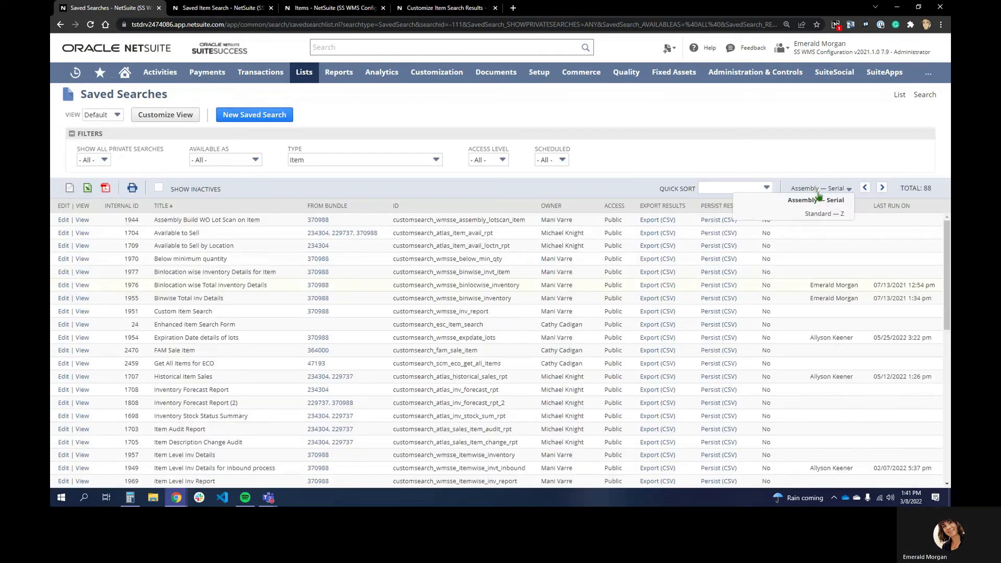
left_click(819, 199)
Locate the Items with Bins - TEST saved search in the title-sorted list and open it for editing
scroll(240, 342, "down", 3)
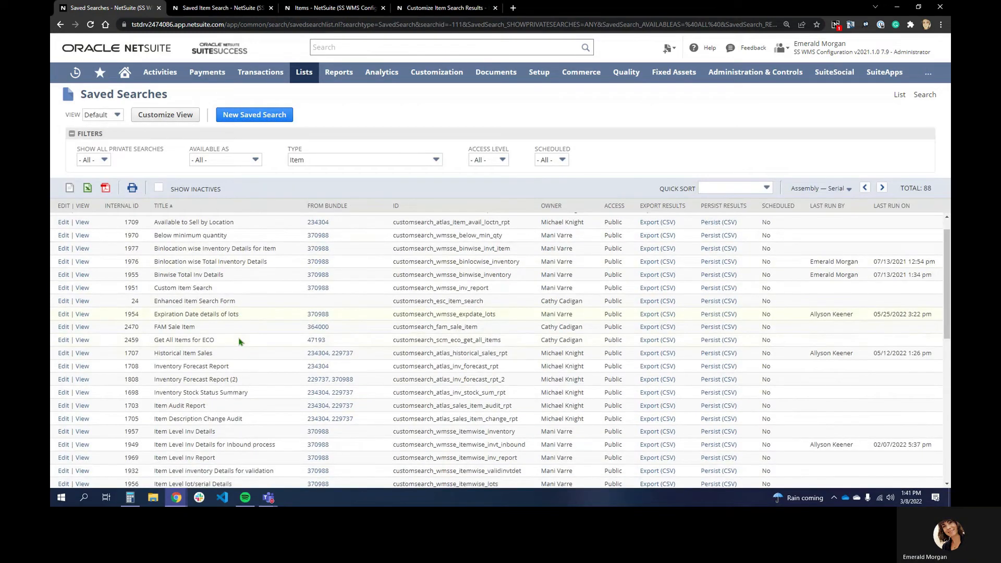
scroll(240, 342, "down", 1)
scroll(240, 341, "down", 1)
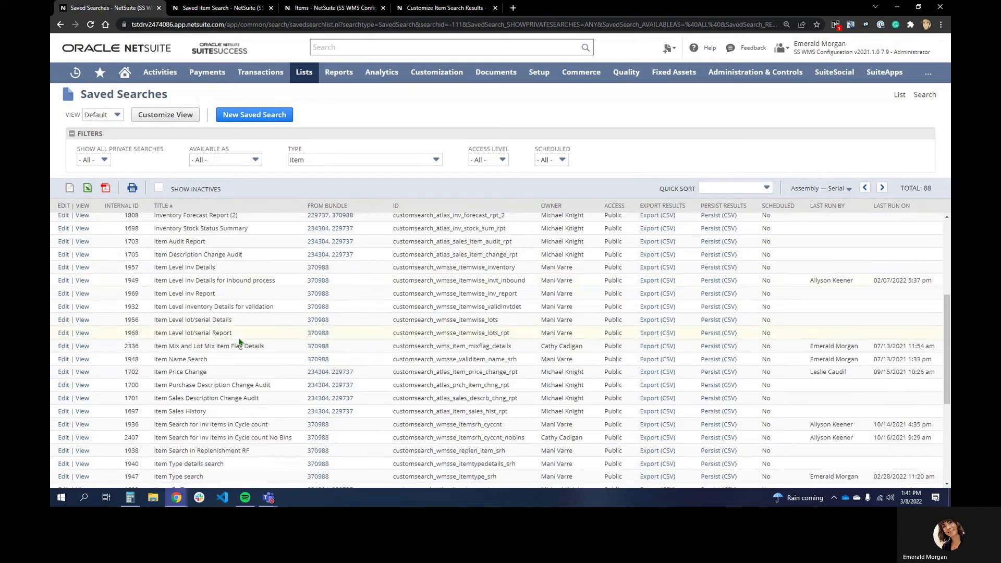
scroll(240, 342, "down", 2)
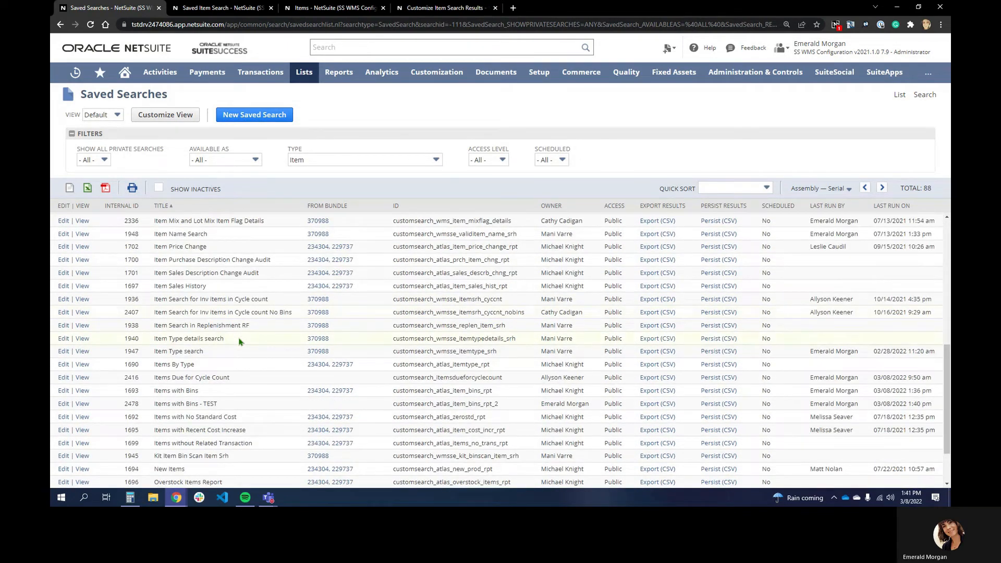
scroll(240, 342, "down", 1)
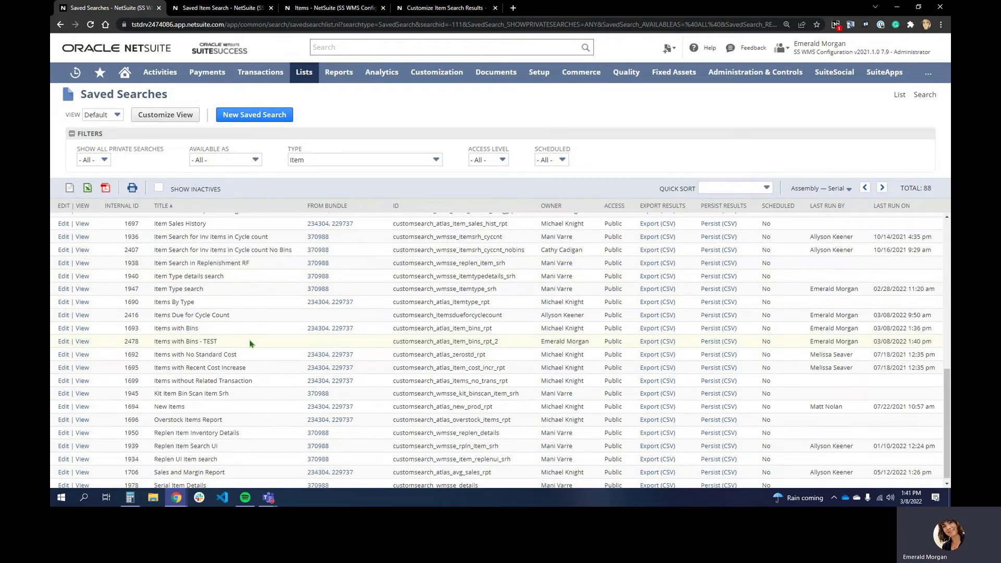
left_click_drag(154, 345, 220, 345)
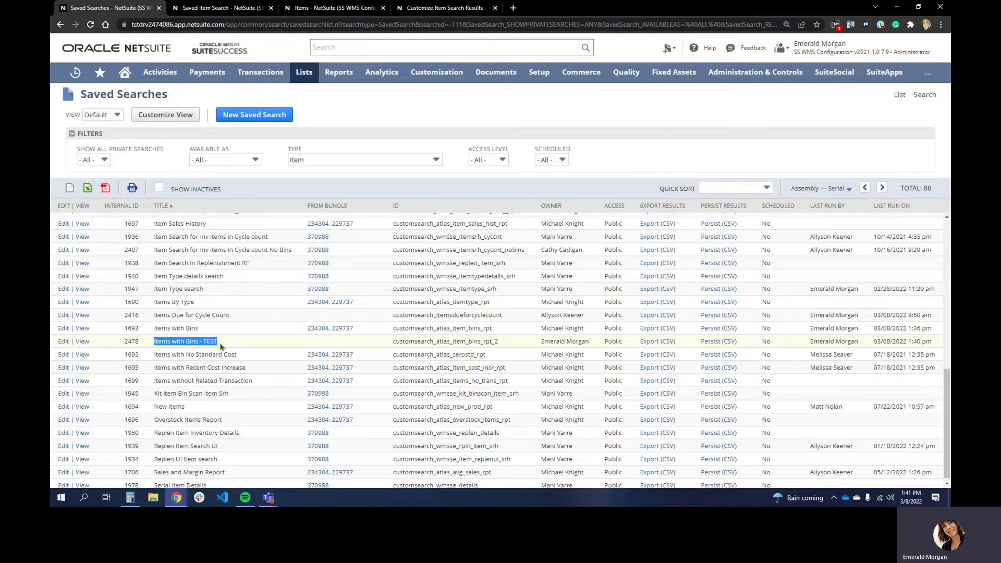
left_click(63, 344)
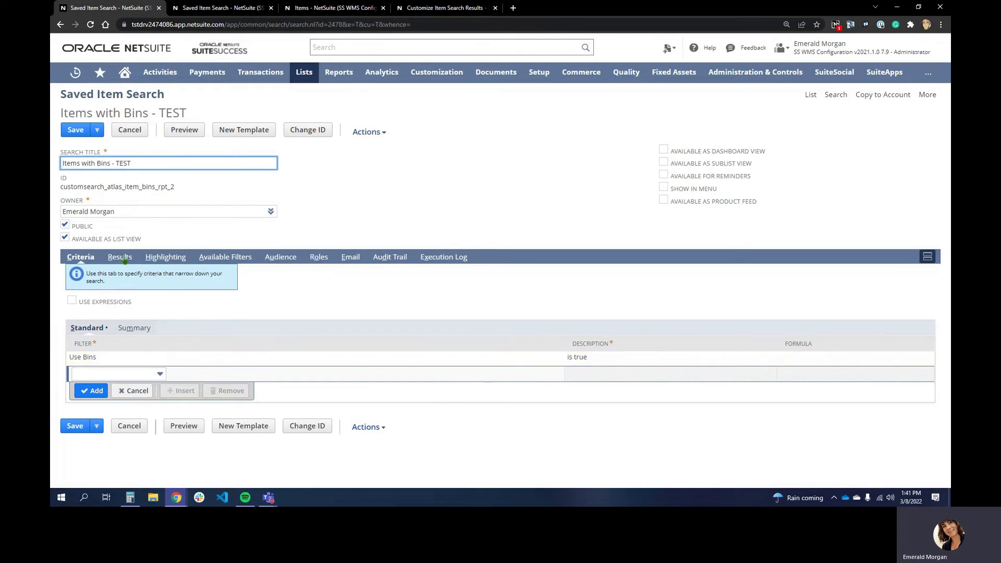
Examine the sorting options and result columns of the Items with Bins - TEST search
left_click(124, 258)
scroll(140, 295, "down", 4)
scroll(140, 296, "up", 3)
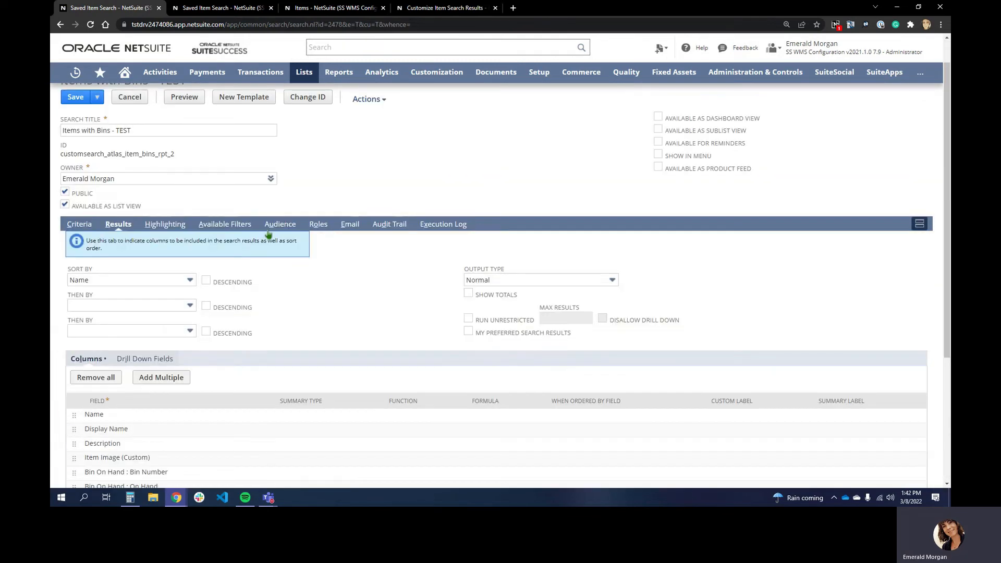
scroll(326, 297, "up", 1)
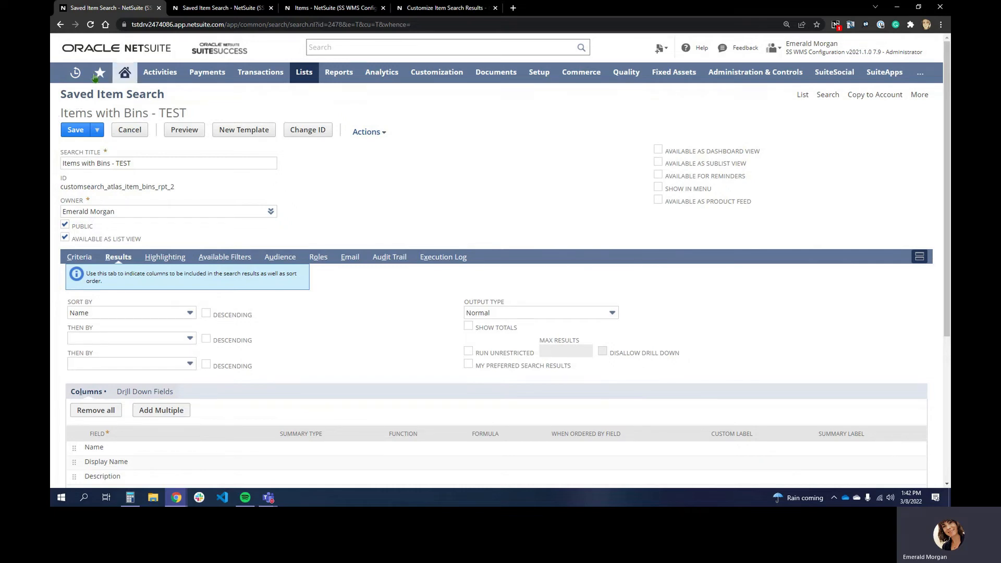
Return to the Saved Searches list and reopen Items with Bins - TEST for editing
left_click(60, 24)
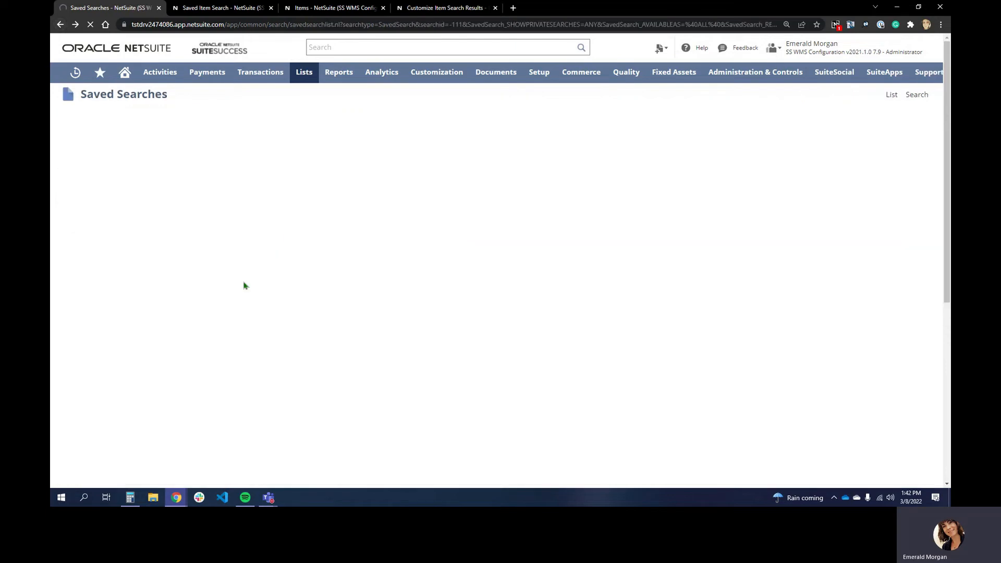
scroll(214, 406, "down", 6)
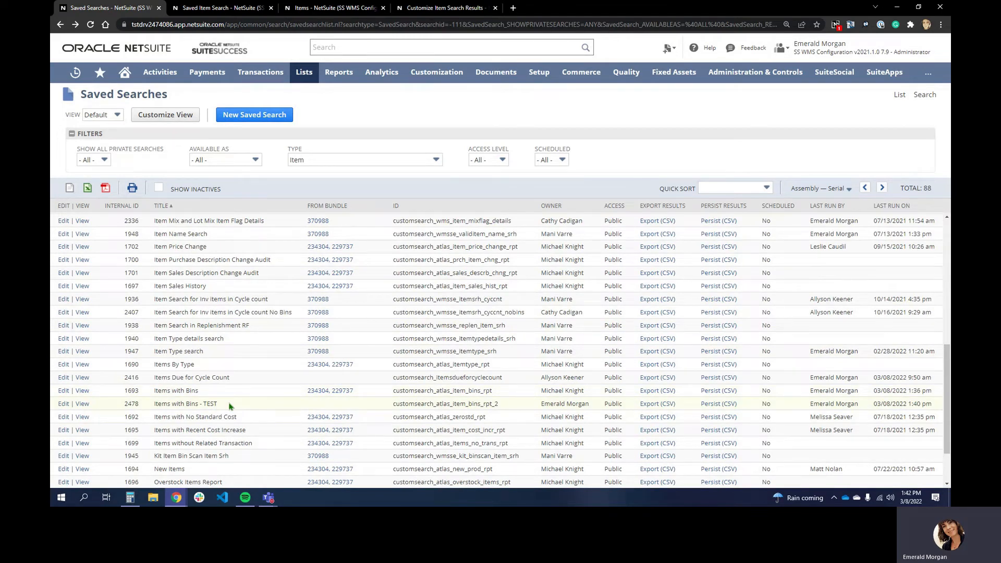
left_click(63, 404)
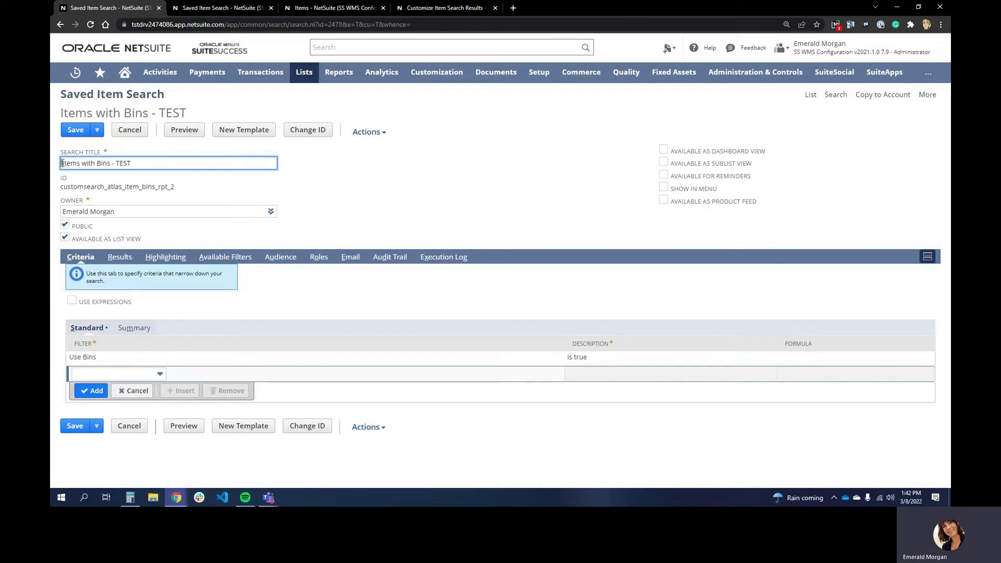
Retitle the search Items with Bins - TEST 2 and save it as a new copy
left_click_drag(62, 163, 133, 163)
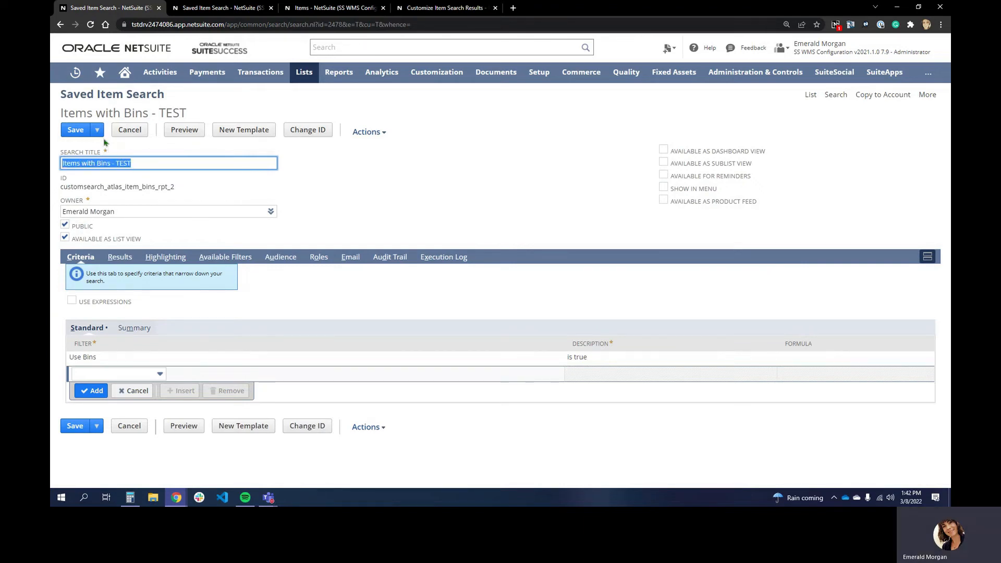
mouse_move(97, 131)
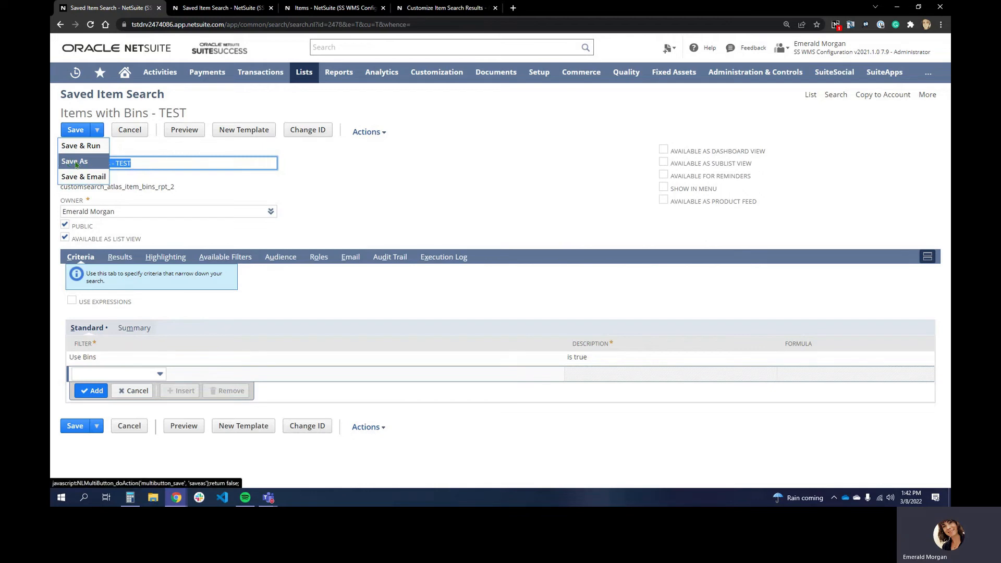
left_click(159, 162)
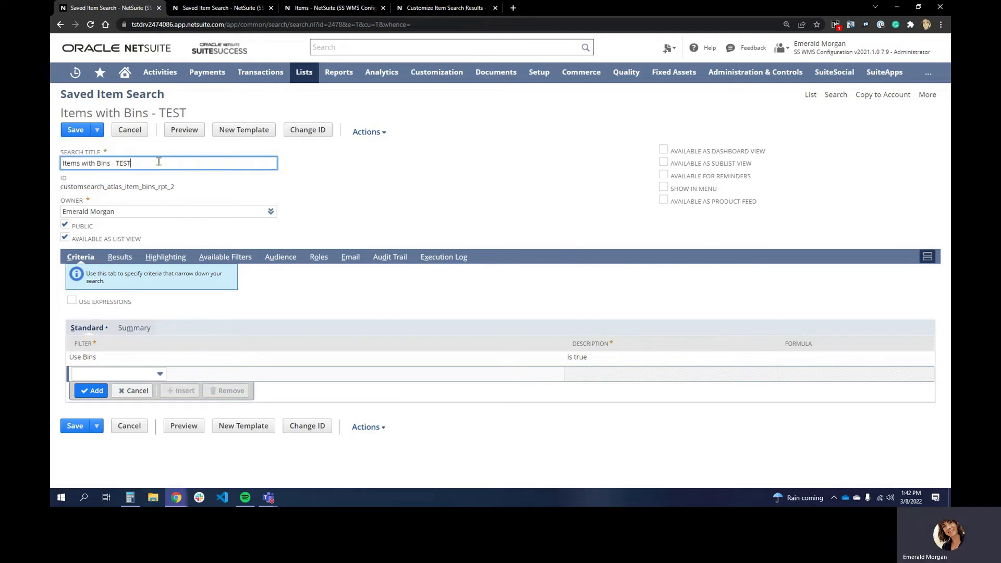
type("2")
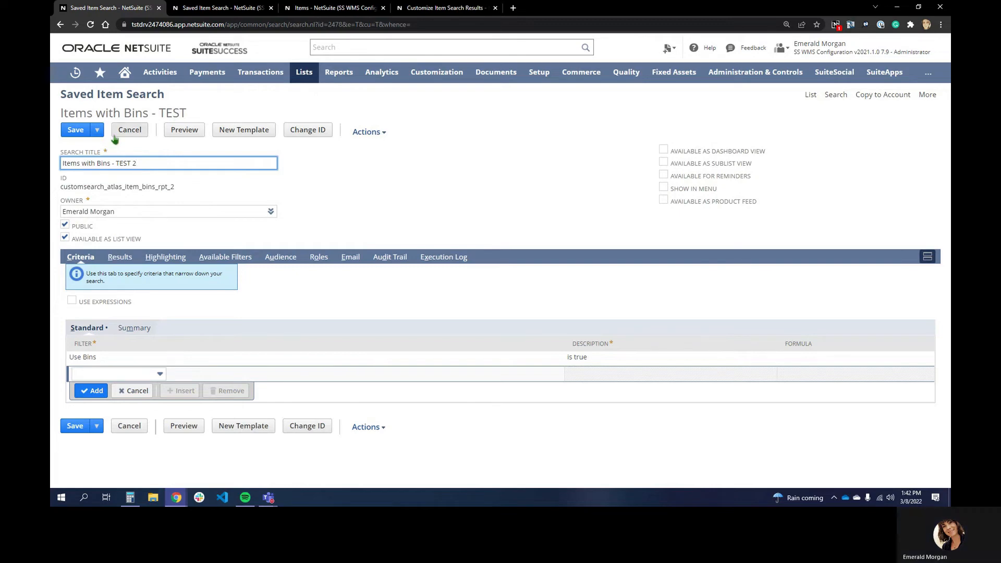
left_click(89, 162)
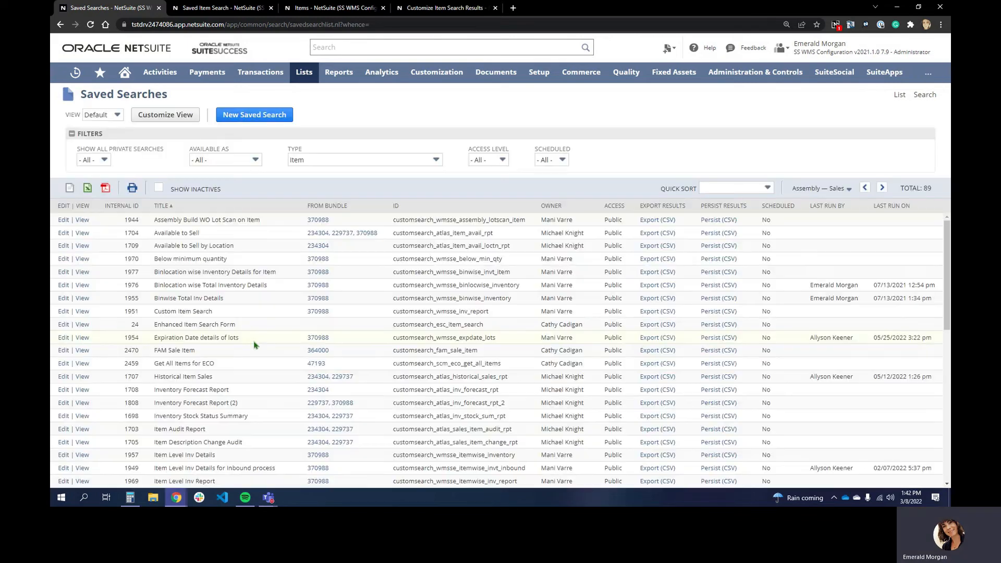
Locate the Items with Bins - TEST 2 copy in the Item saved searches list
scroll(258, 347, "down", 1)
scroll(256, 346, "down", 4)
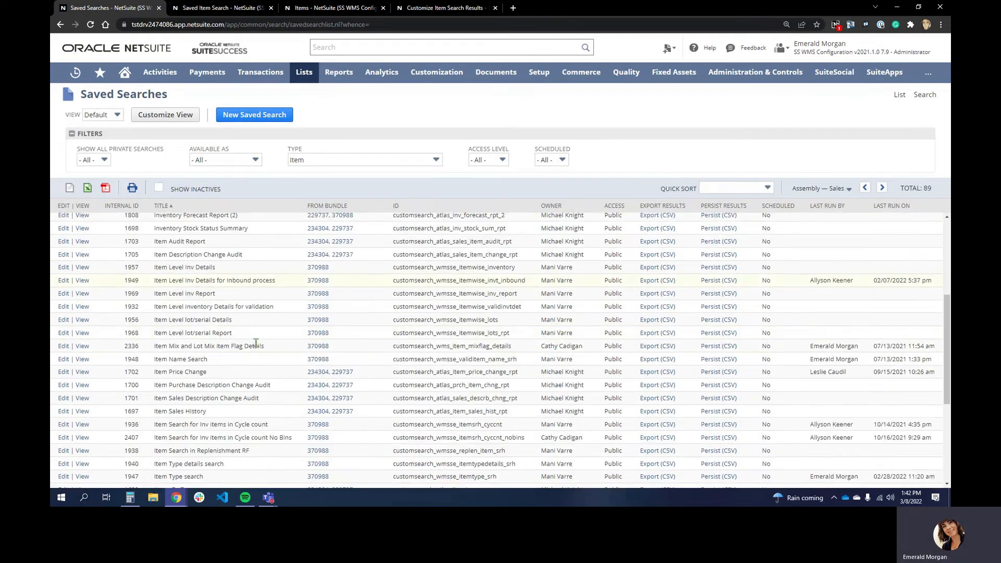
scroll(256, 343, "down", 4)
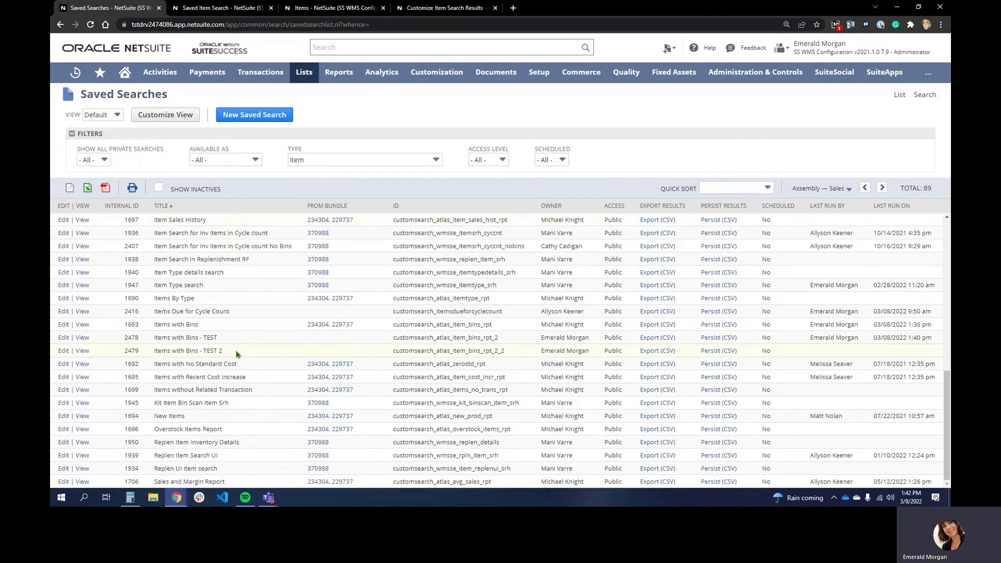
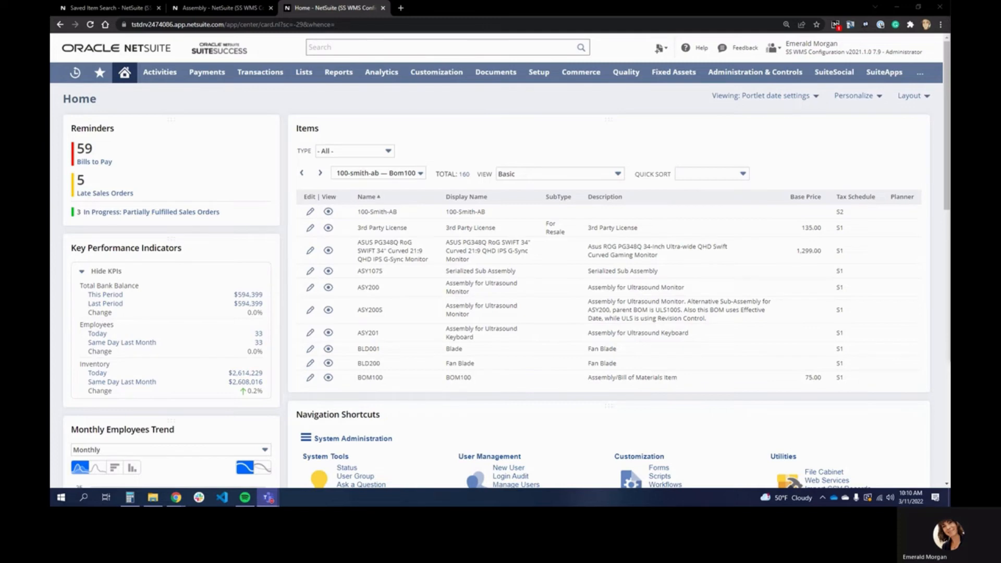
Switch to the open Items with Bins - TEST search and review its result columns down to the blank field line
left_click(64, 9)
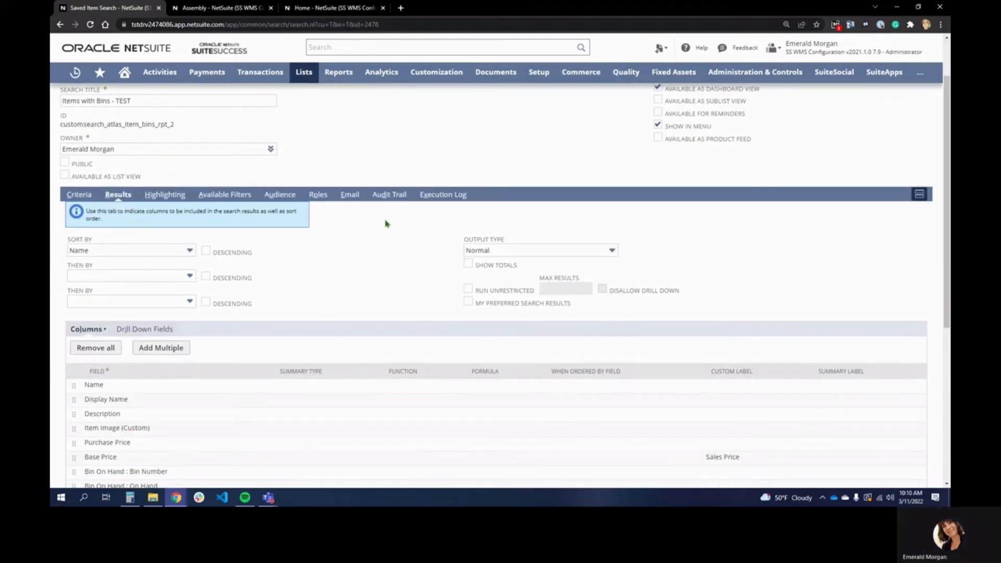
scroll(374, 273, "down", 2)
scroll(374, 273, "down", 2)
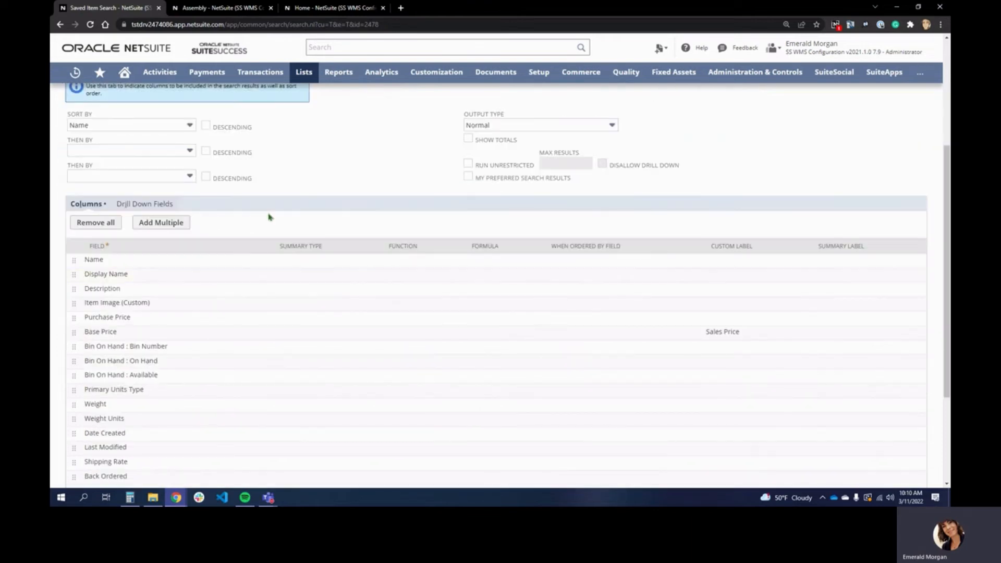
scroll(130, 156, "up", 2)
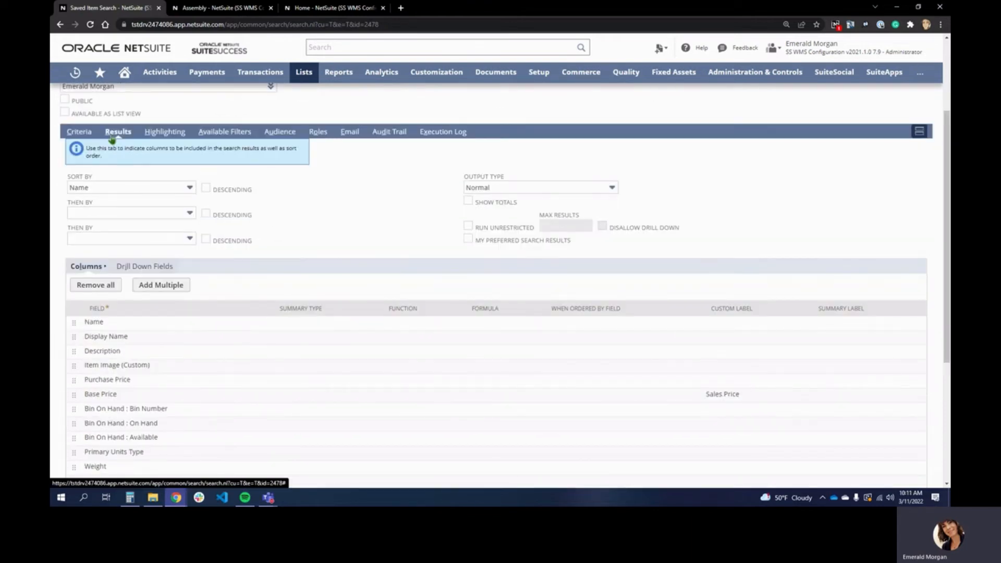
scroll(112, 140, "down", 4)
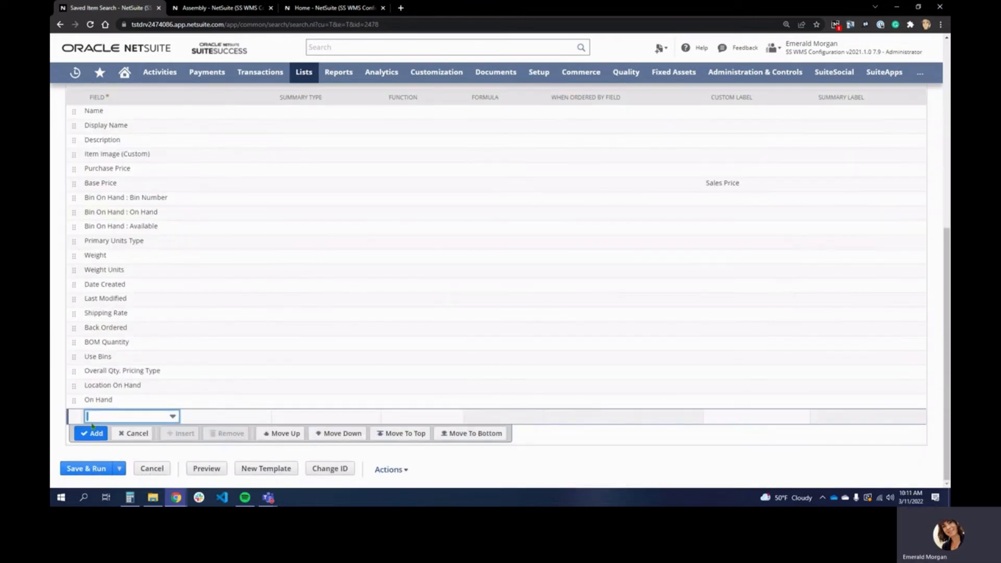
Browse the fields available for a new result column, try the browser's in-page search on them, and leave the line blank
left_click(122, 416)
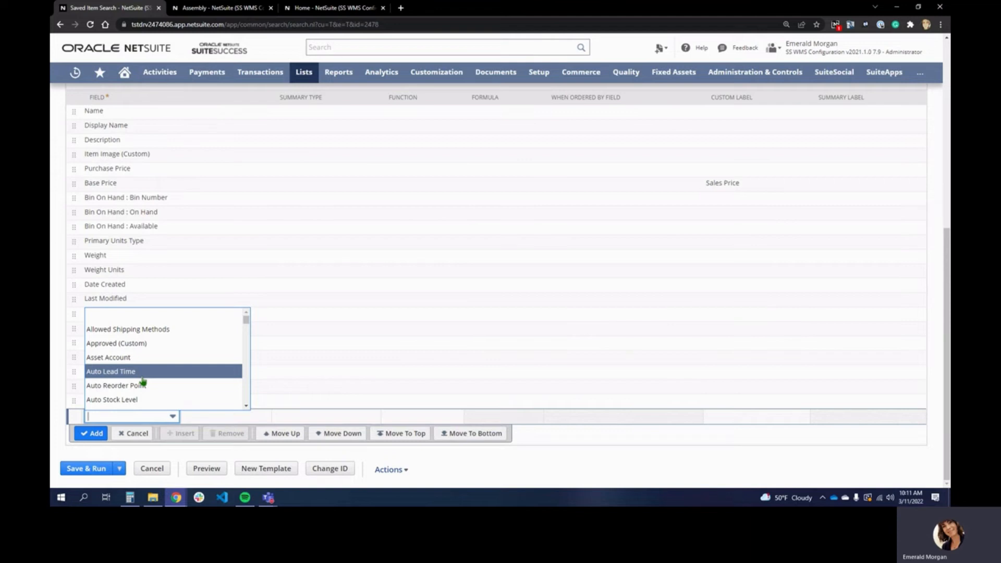
key("ctrl+f")
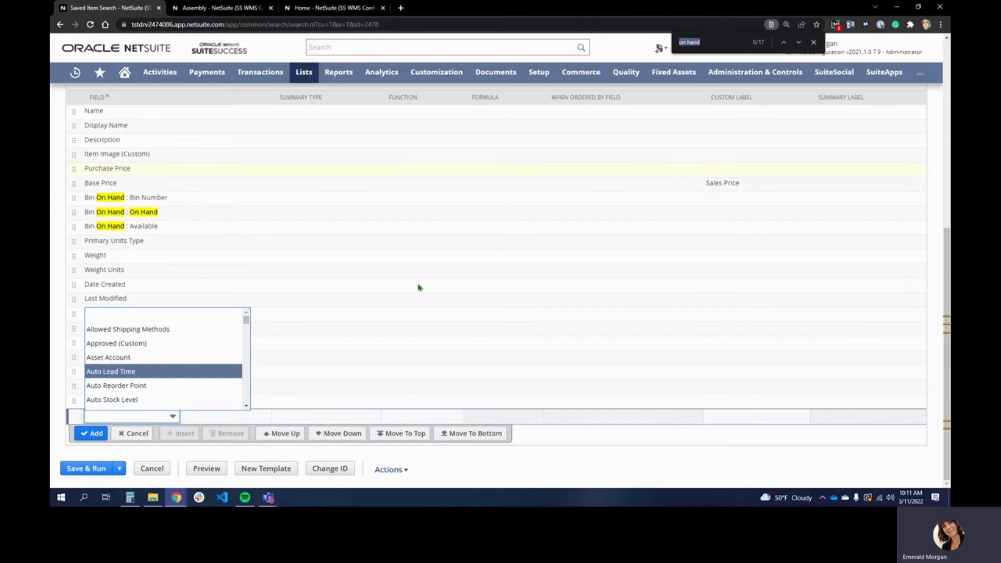
scroll(161, 368, "down", 6)
scroll(163, 368, "up", 5)
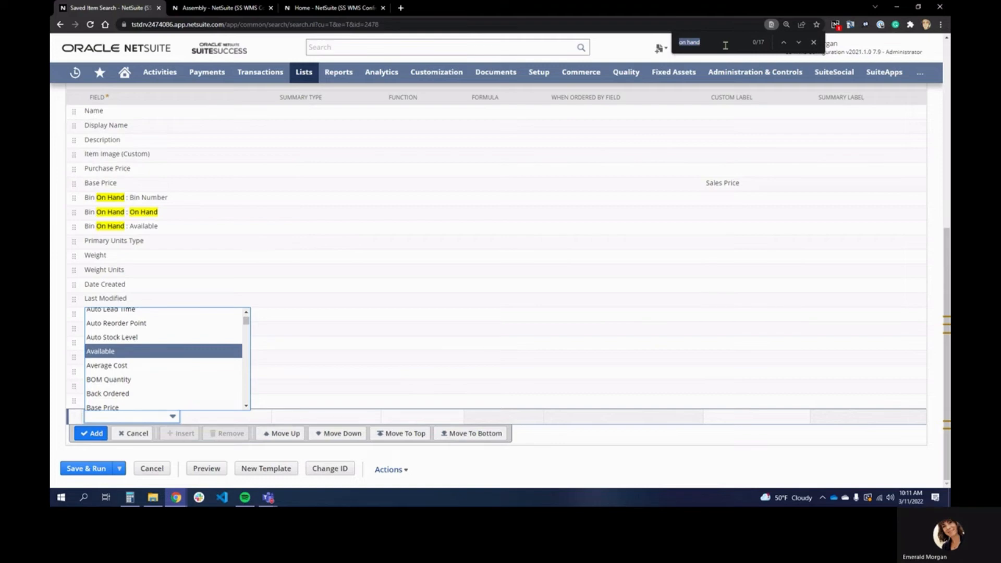
left_click(813, 43)
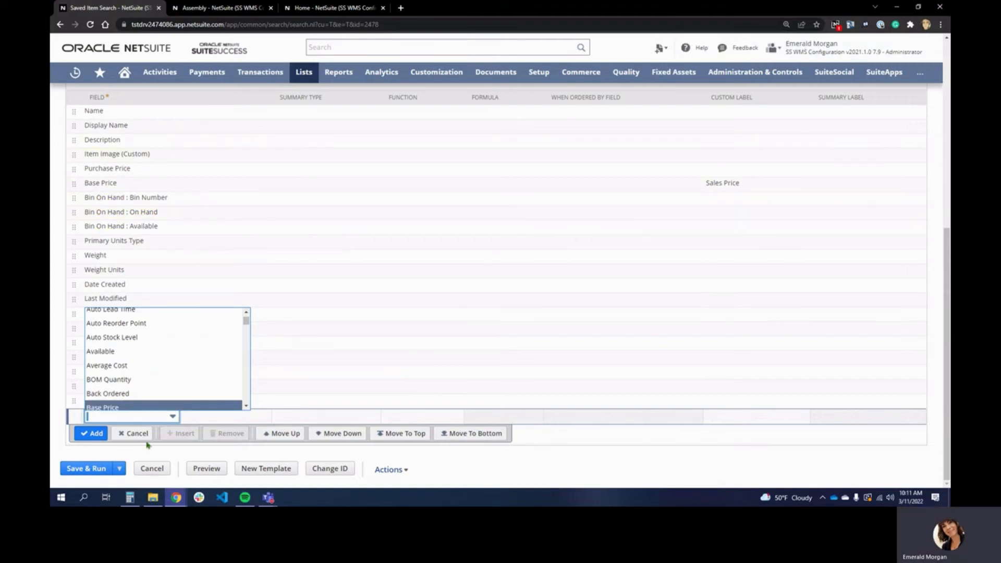
left_click(134, 433)
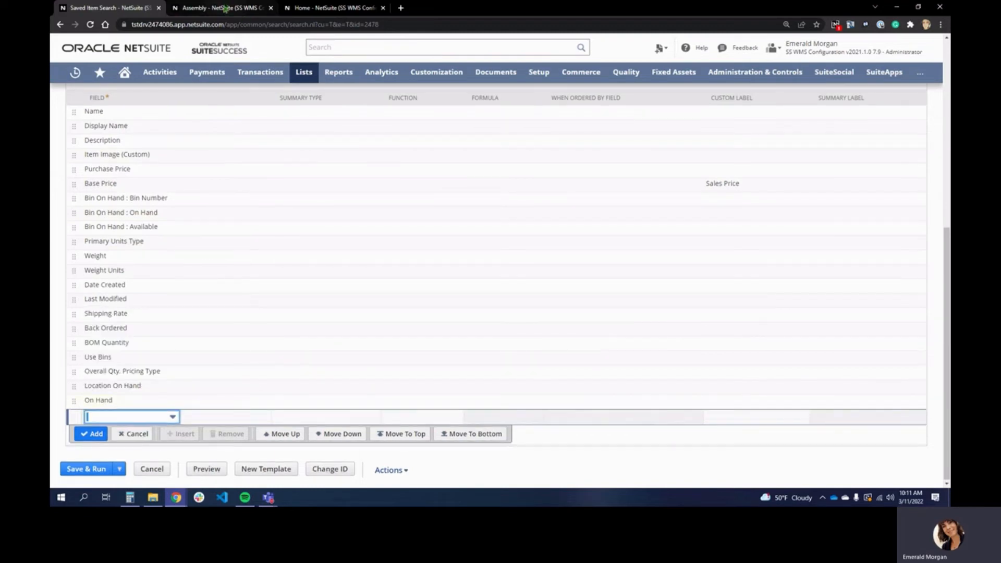
Switch to the open Assembly item record and check the item name in its header
left_click(191, 11)
scroll(224, 151, "up", 6)
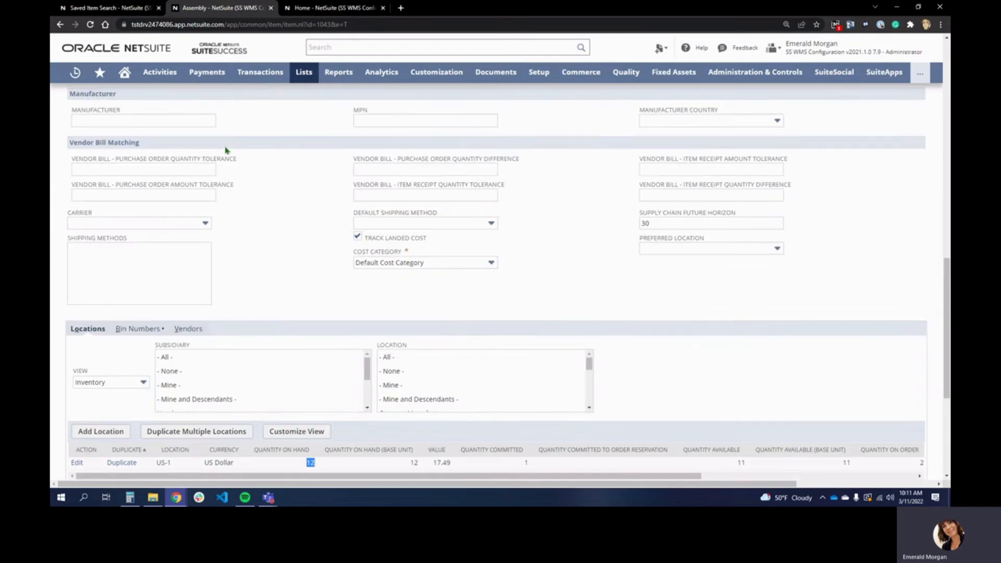
scroll(165, 143, "up", 7)
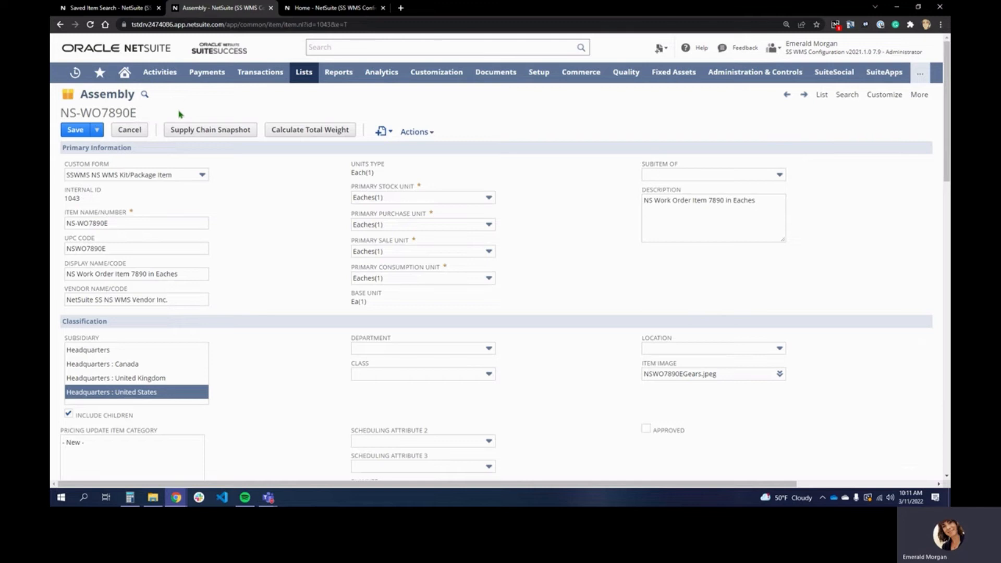
left_click_drag(155, 117, 60, 115)
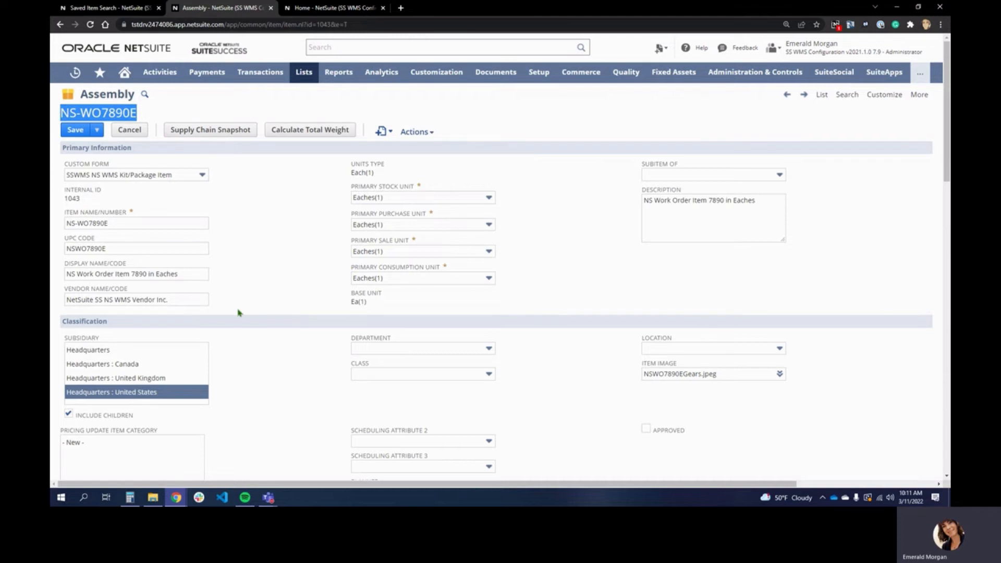
Examine the assembly item's classification and its Purchasing / Inventory details, including the Use Bins setting
mouse_move(506, 356)
scroll(154, 302, "down", 3)
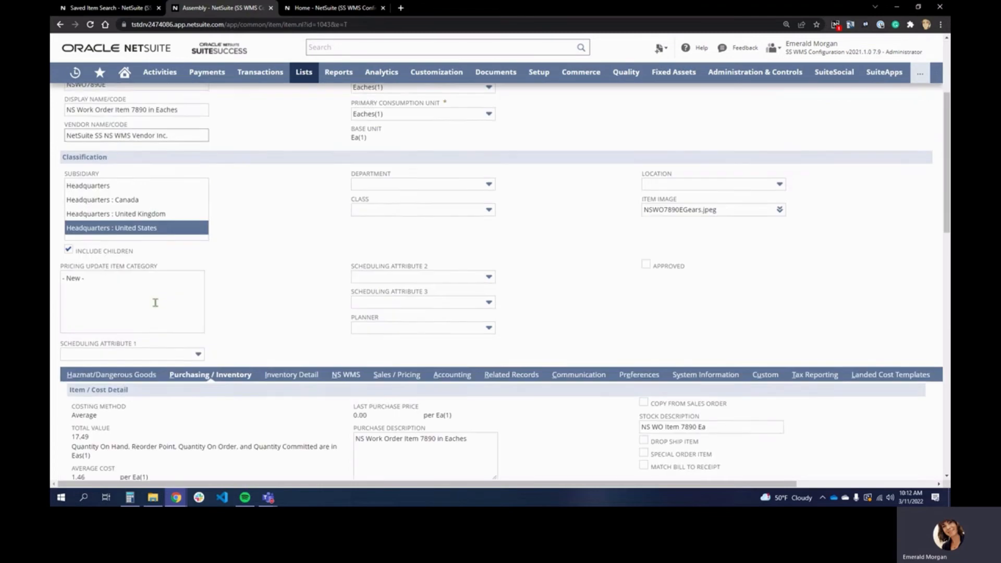
scroll(155, 303, "down", 2)
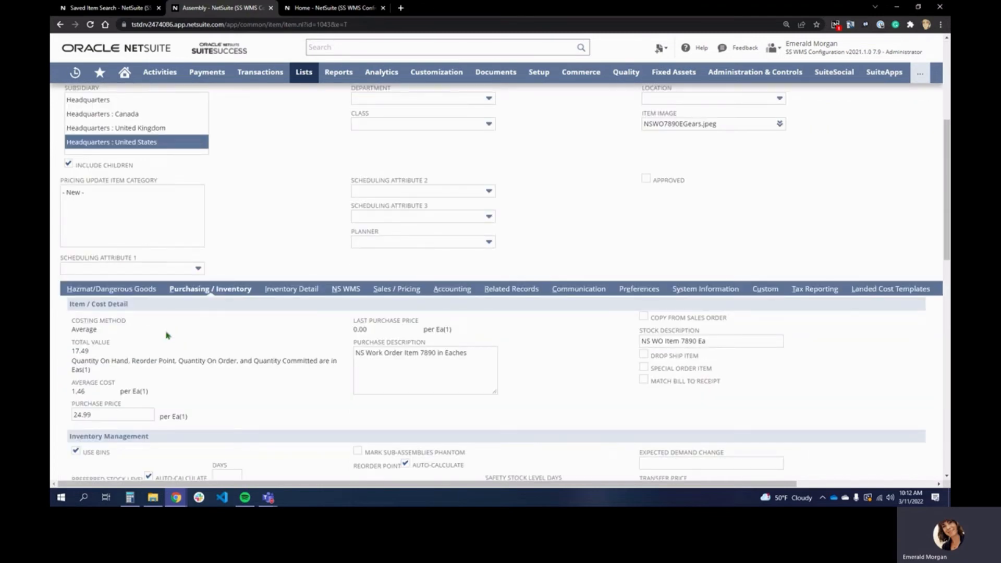
scroll(282, 331, "up", 1)
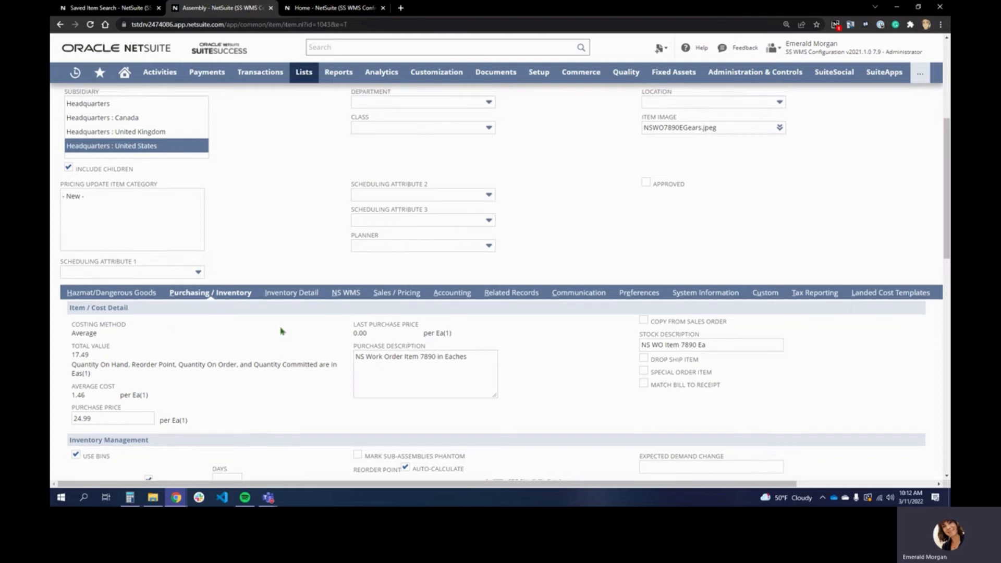
scroll(282, 331, "up", 5)
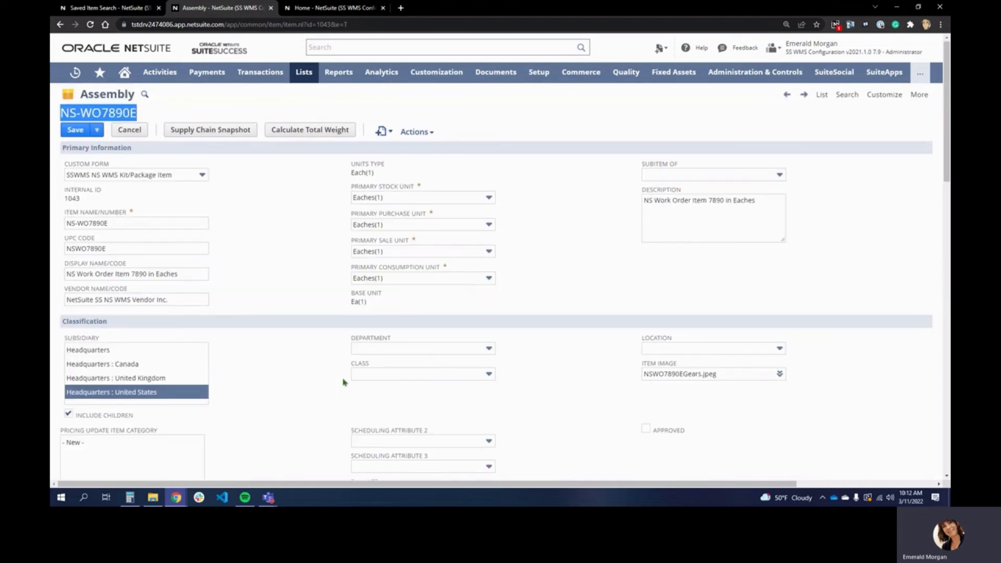
scroll(273, 364, "down", 5)
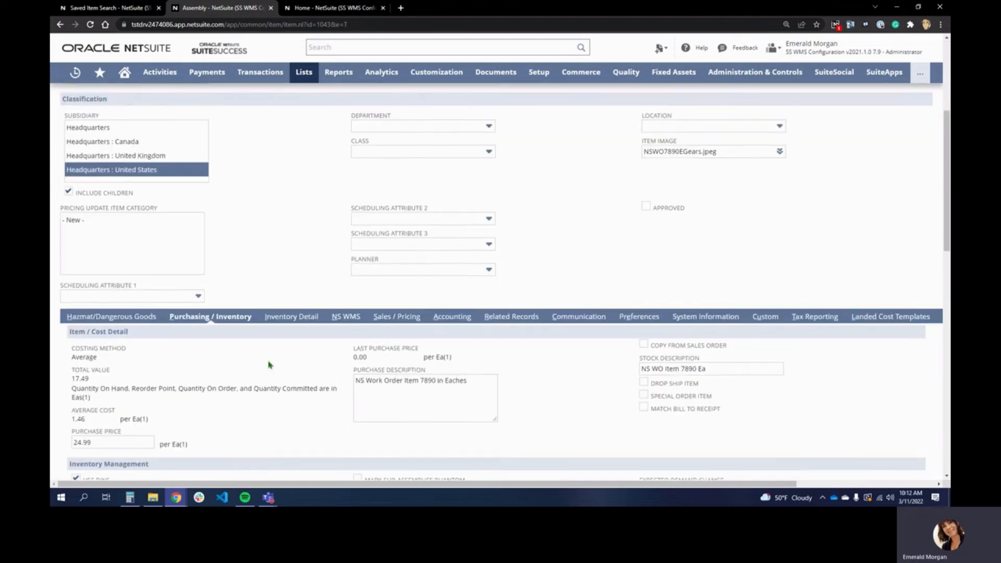
scroll(267, 360, "down", 4)
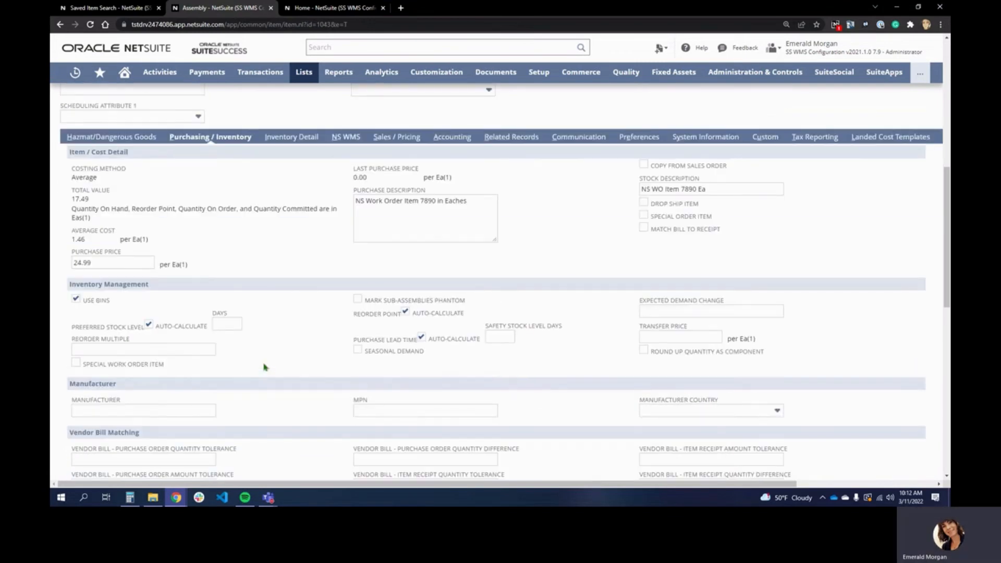
triple_click(86, 267)
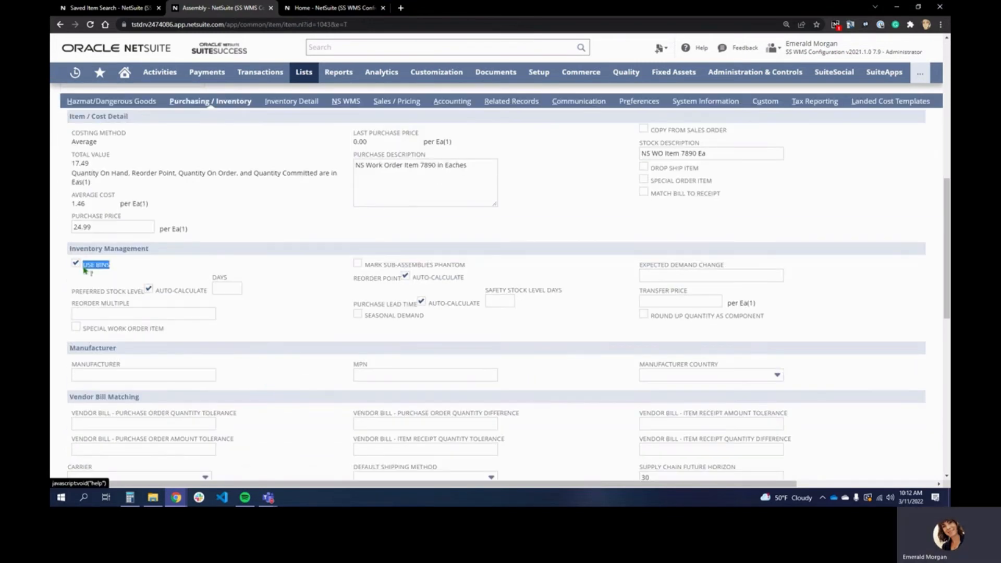
Return to the saved item search and find Use Bins among the new result column's field choices using the browser's in-page search
left_click(92, 10)
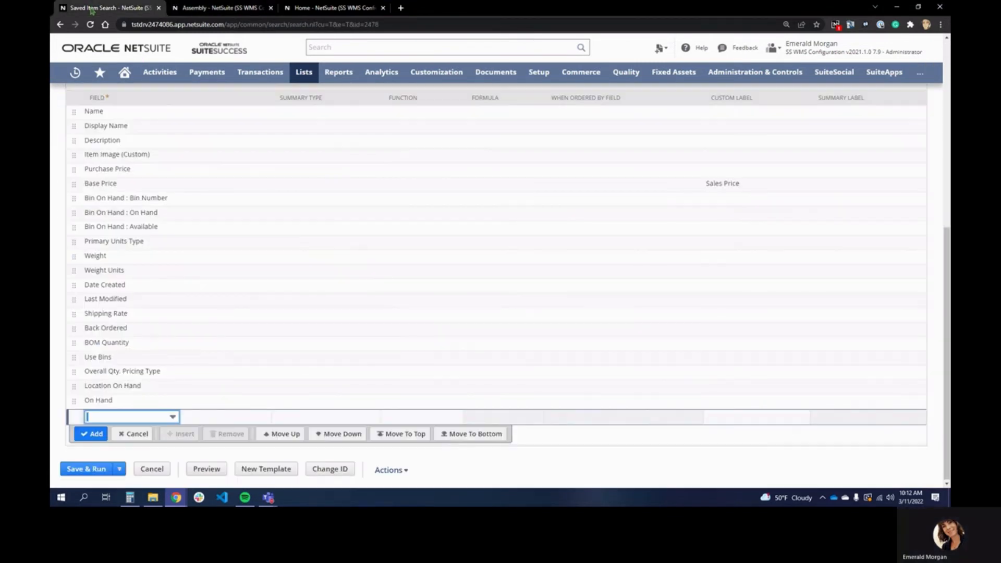
left_click(102, 418)
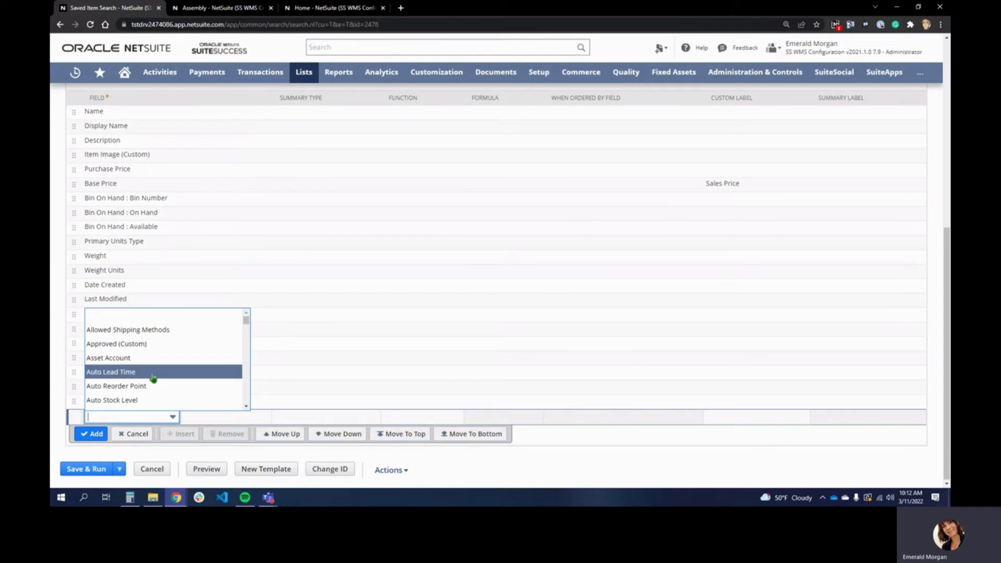
key("ctrl+f")
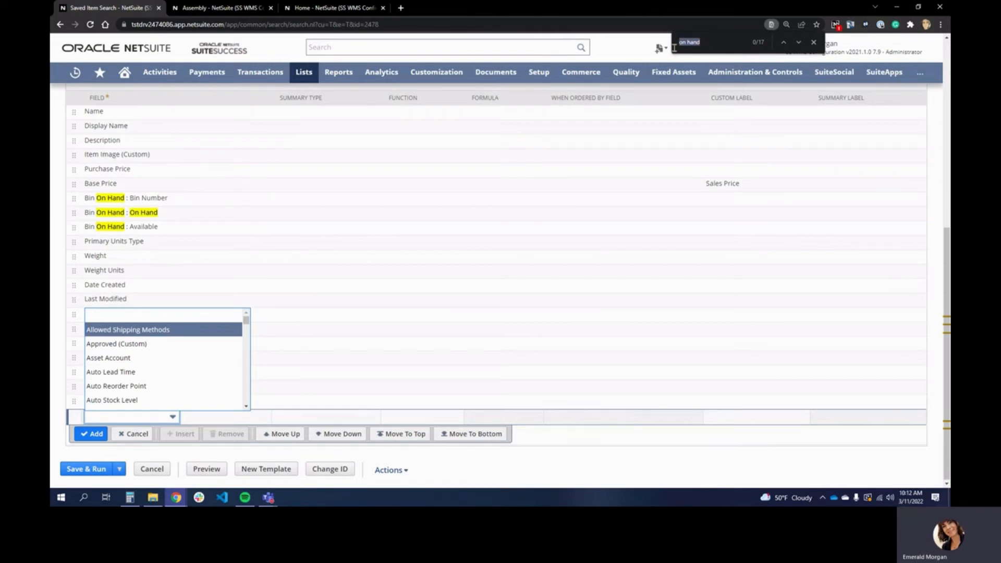
key("BackSpace")
type("use Bins")
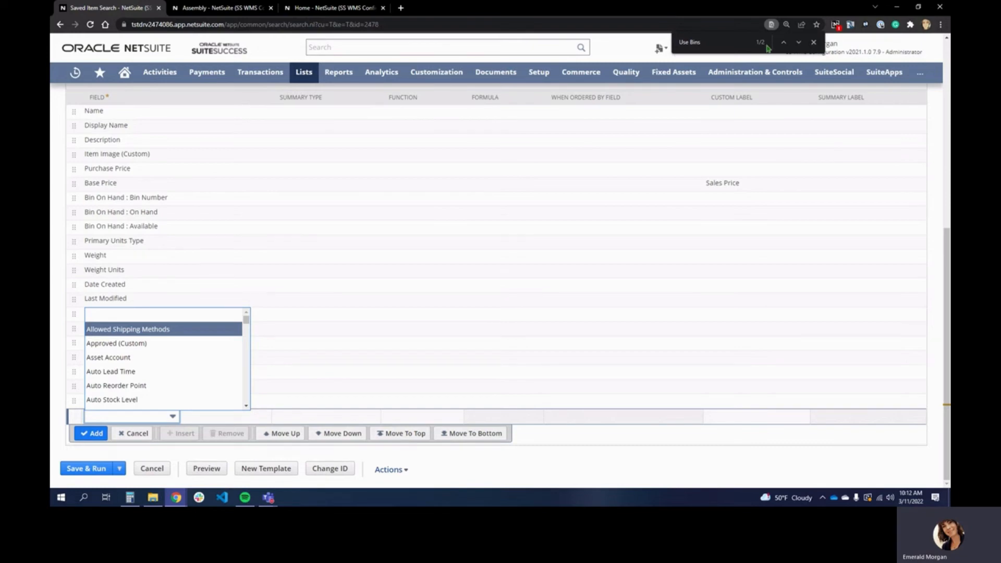
left_click(798, 43)
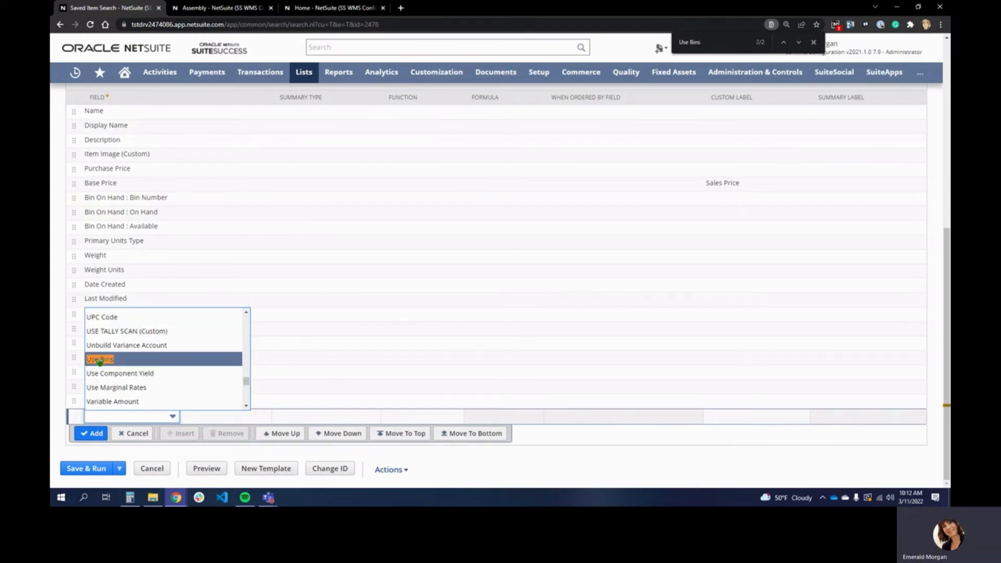
left_click(798, 43)
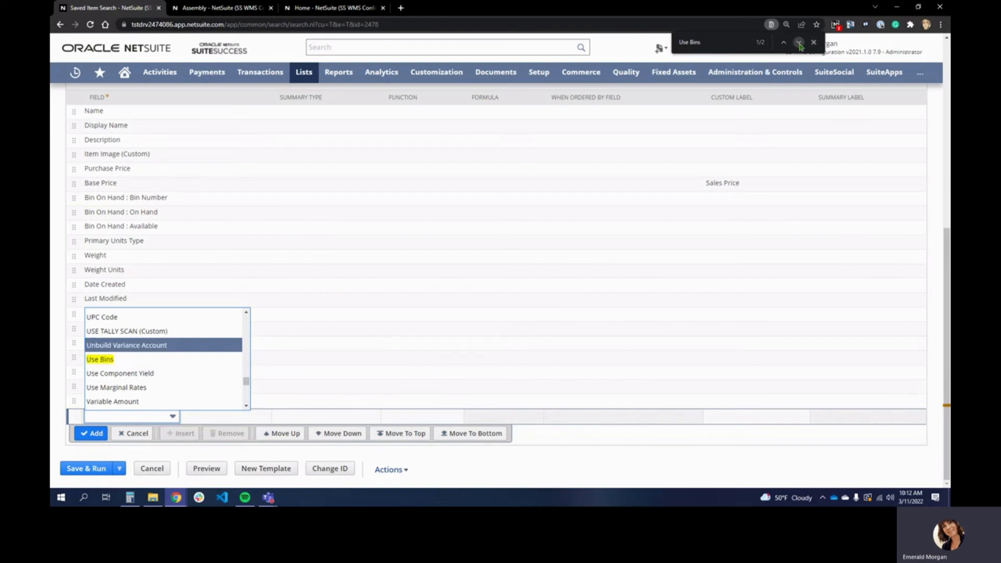
left_click(799, 44)
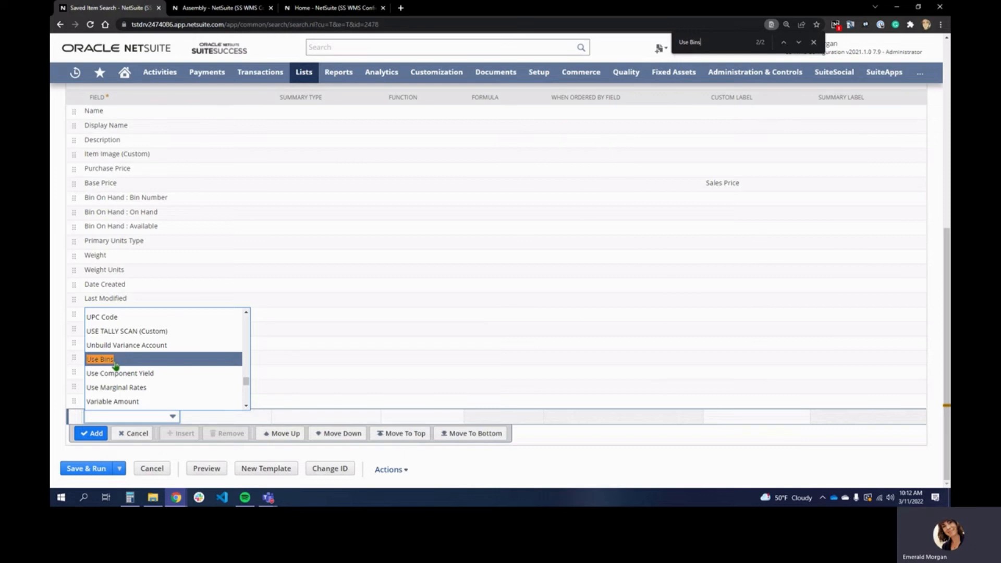
Compare with the Use Bins setting on the Assembly record, then add Use Bins as a result column in the saved search
left_click(219, 8)
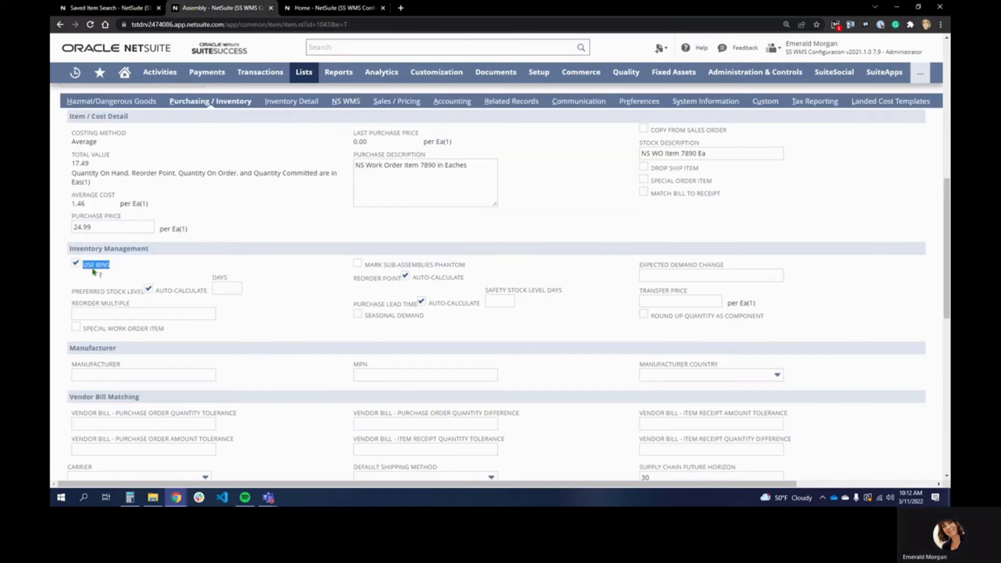
left_click(91, 8)
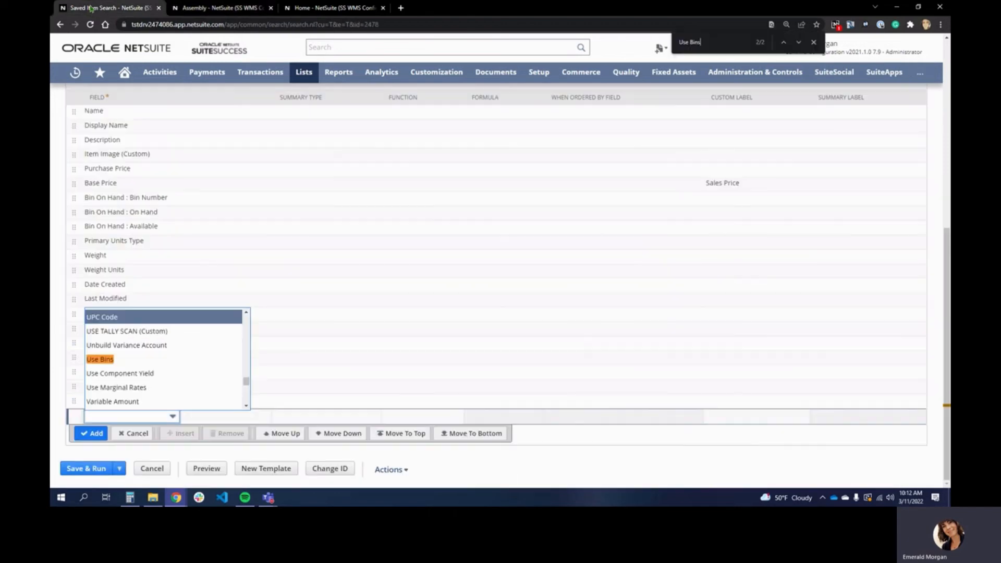
left_click(120, 359)
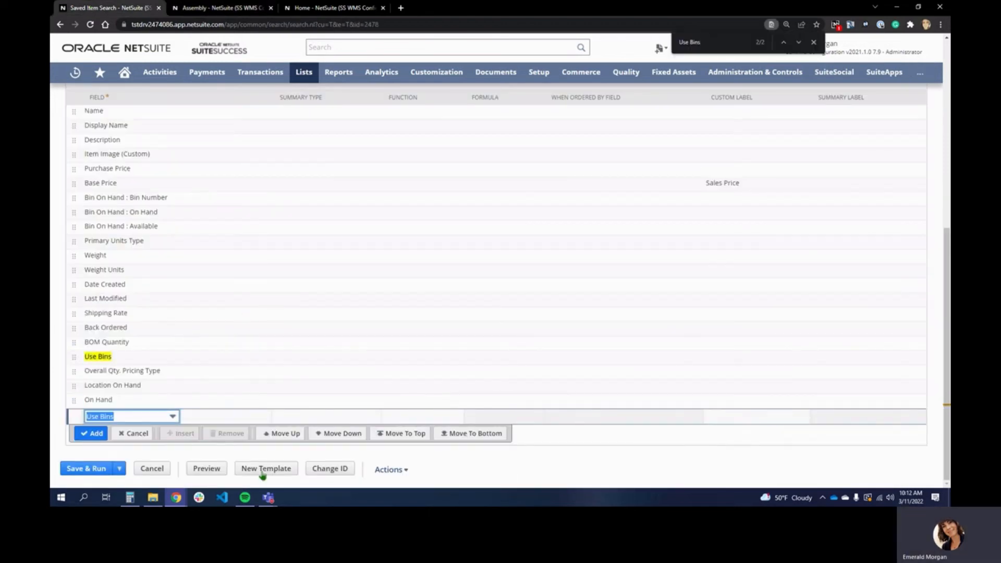
left_click(91, 434)
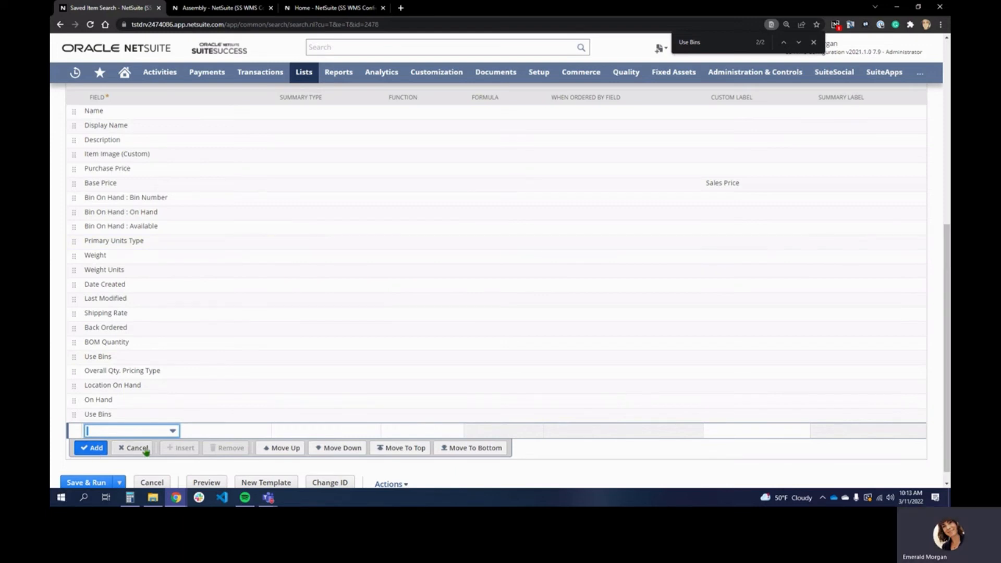
Jump through the blank result column's field choices to those starting with U and to the related-record fields, then leave the line blank
left_click(172, 432)
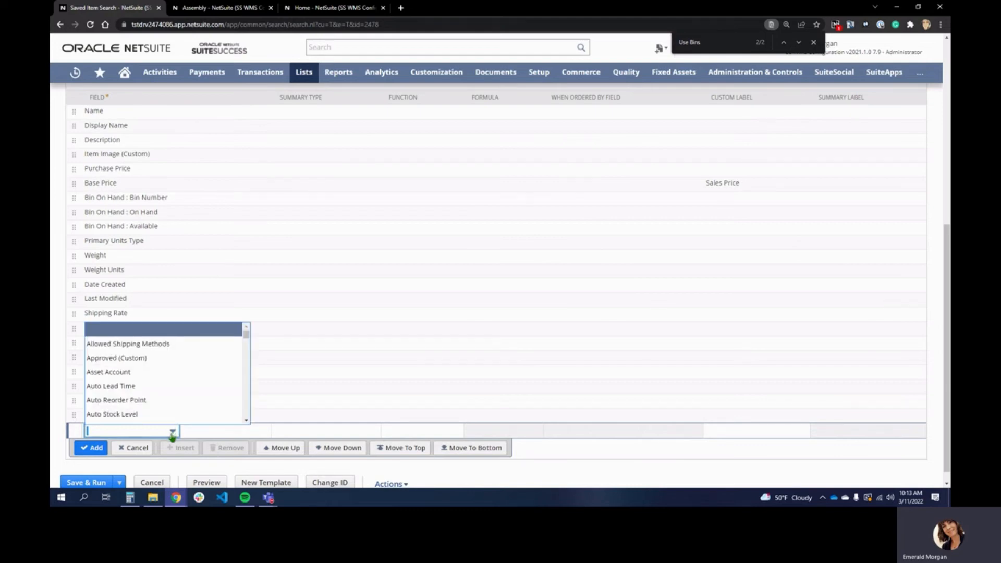
type("u")
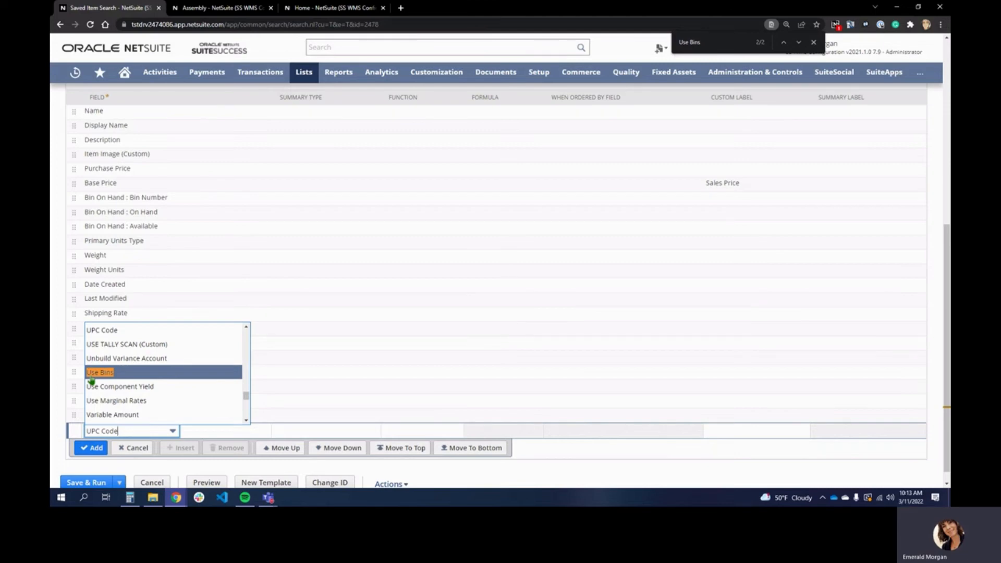
key("z")
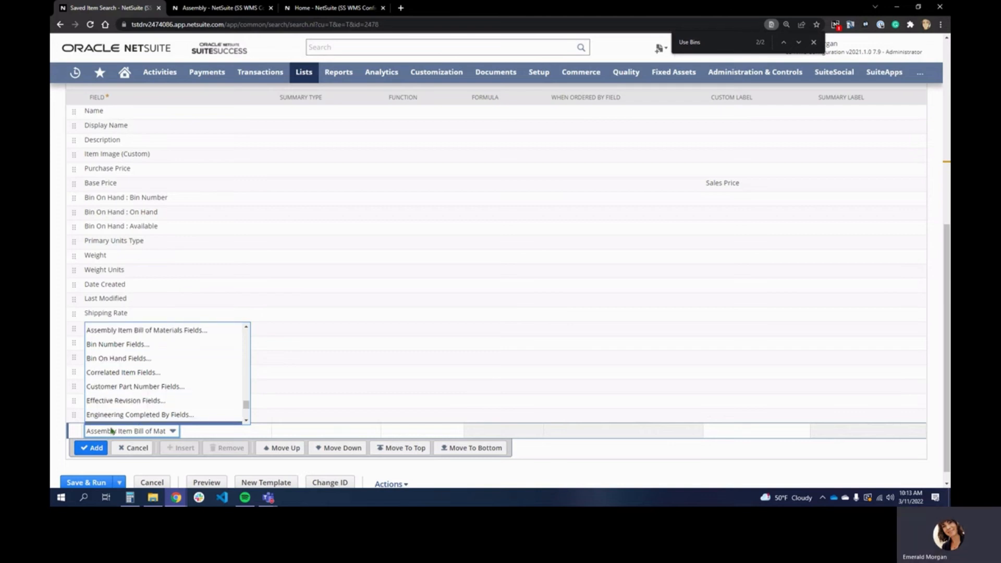
scroll(117, 366, "up", 2)
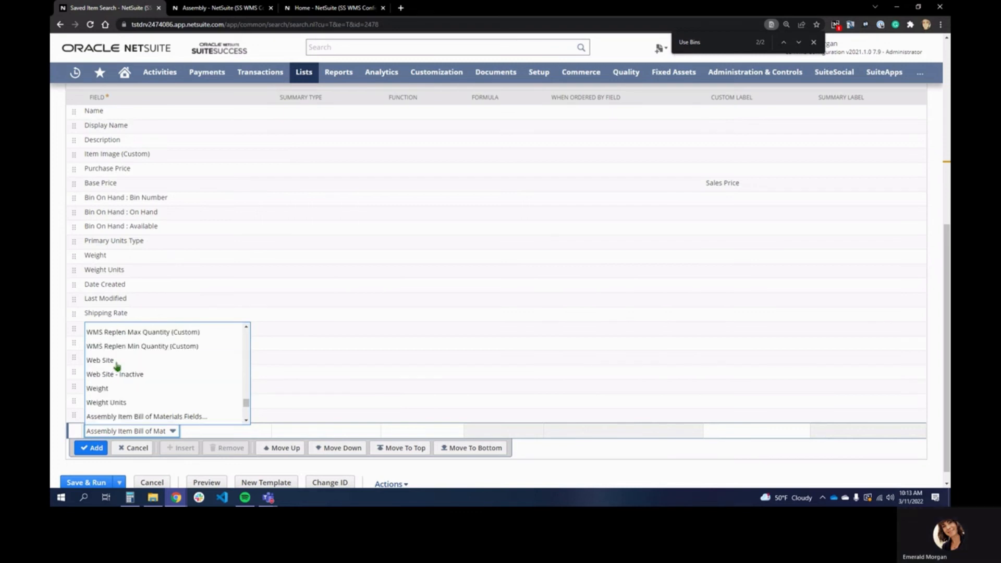
scroll(117, 366, "up", 2)
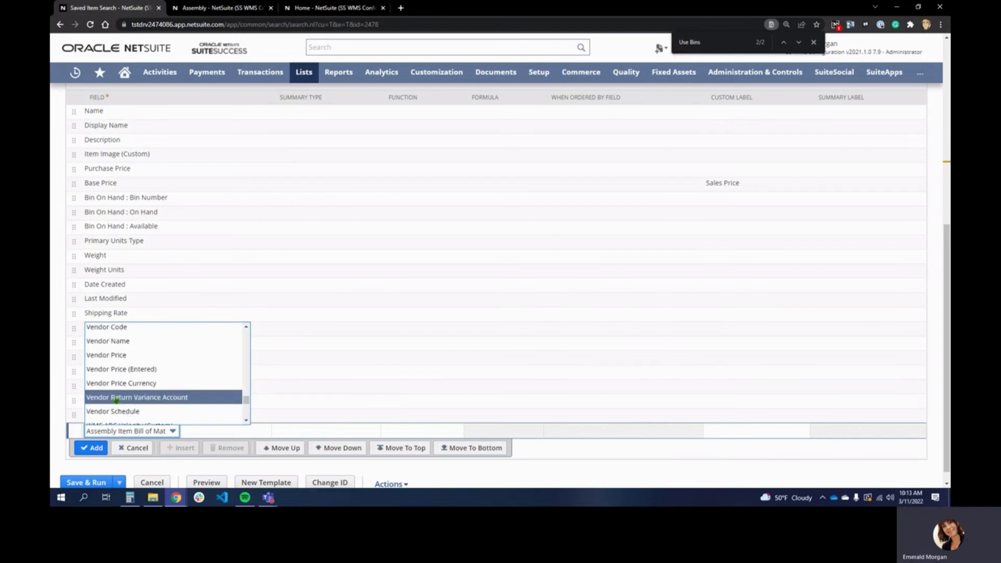
left_click(130, 451)
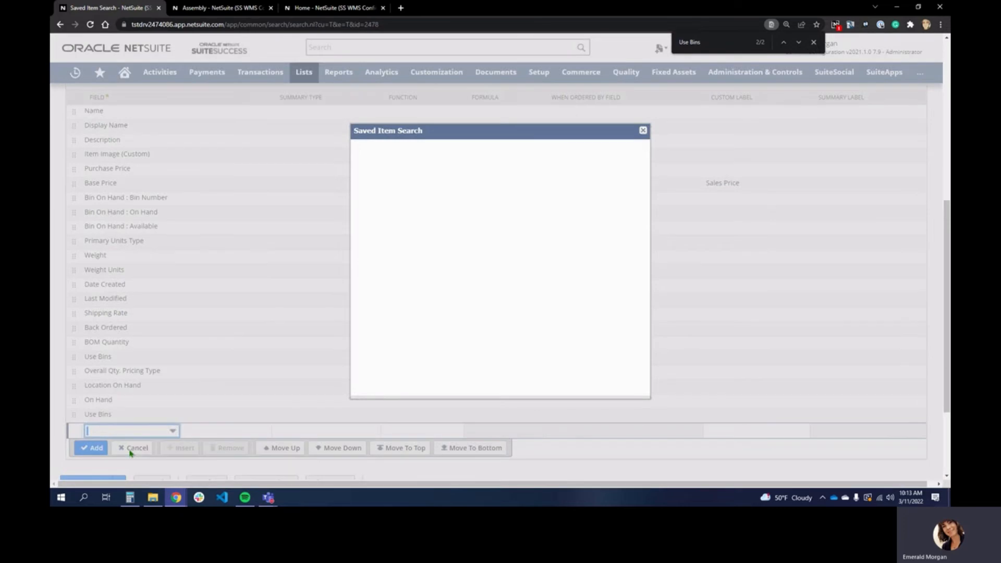
left_click(449, 155)
Browse the blank result column's field choices from the start of the list down to the Correlated Item fields
left_click(117, 428)
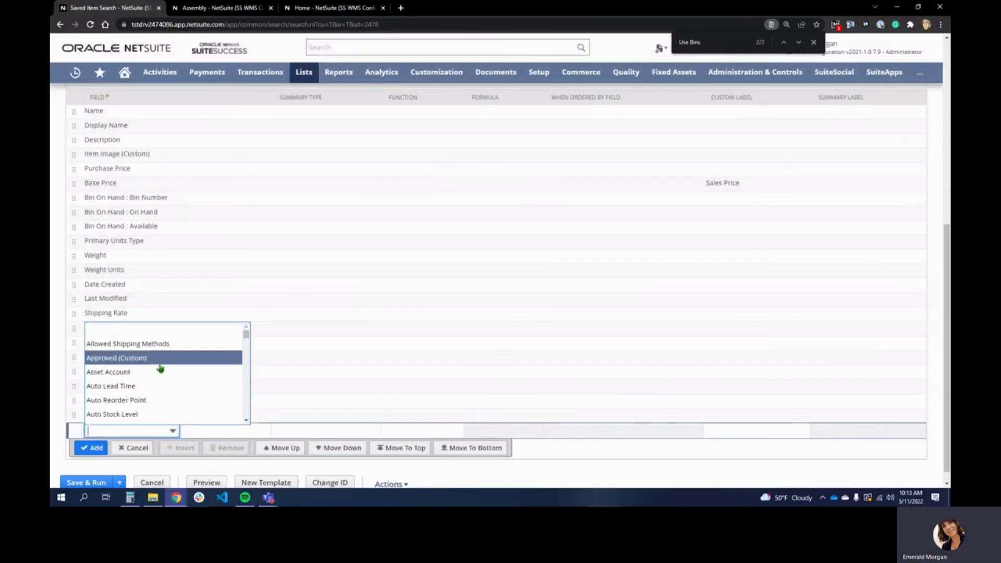
scroll(162, 367, "down", 1)
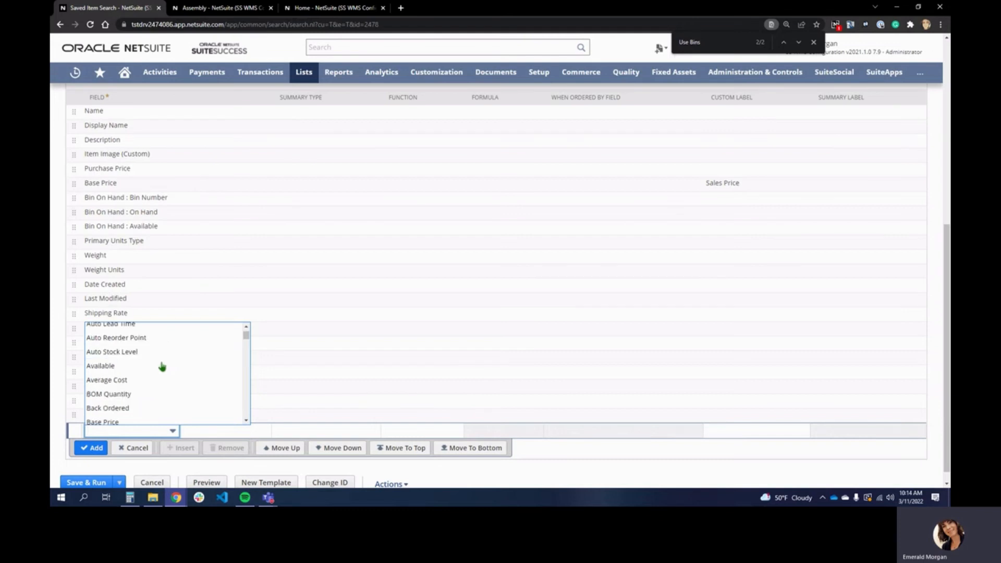
scroll(162, 366, "down", 5)
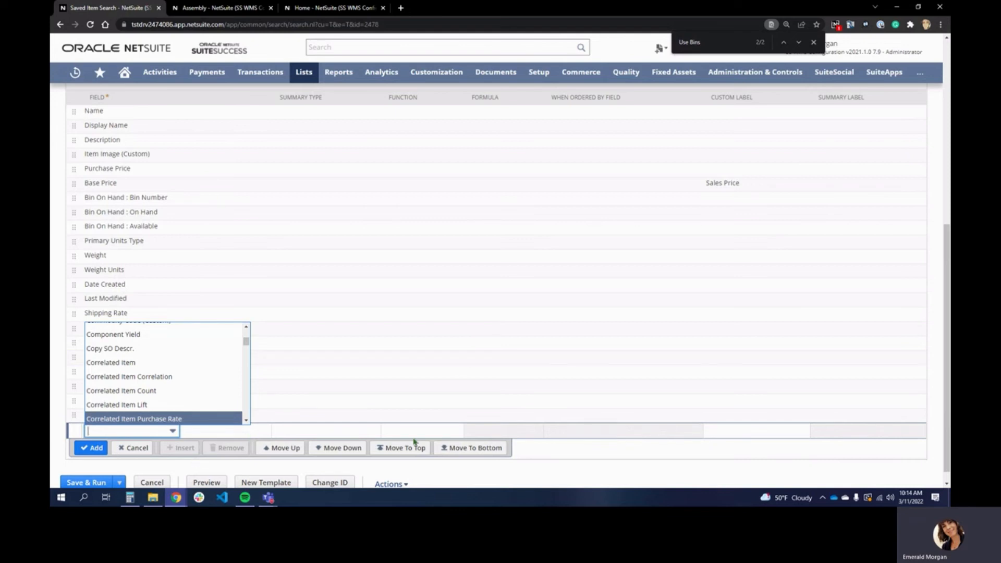
Switch to the Home page, open the user preferences, and save them with Show Internal IDs enabled
left_click(306, 11)
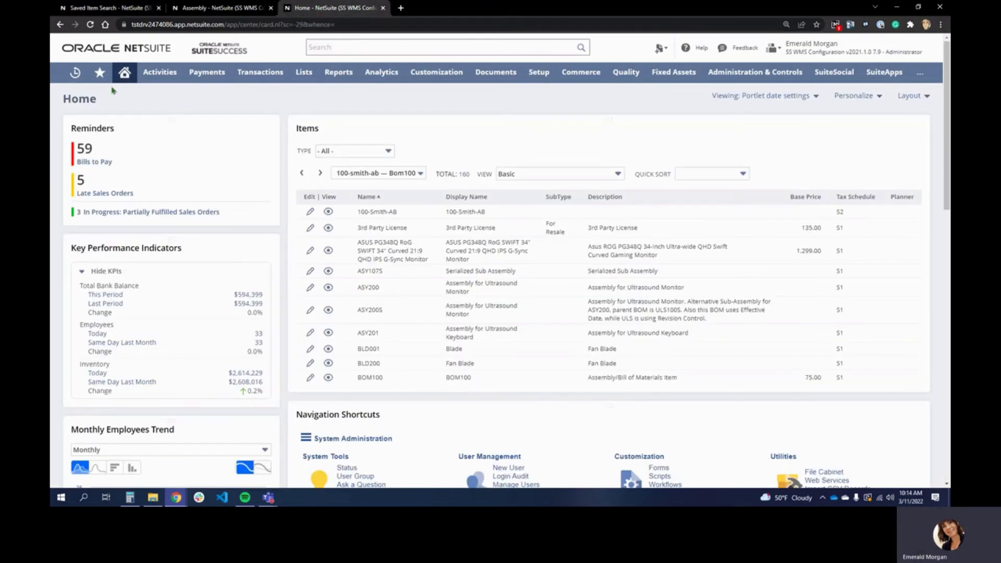
mouse_move(124, 73)
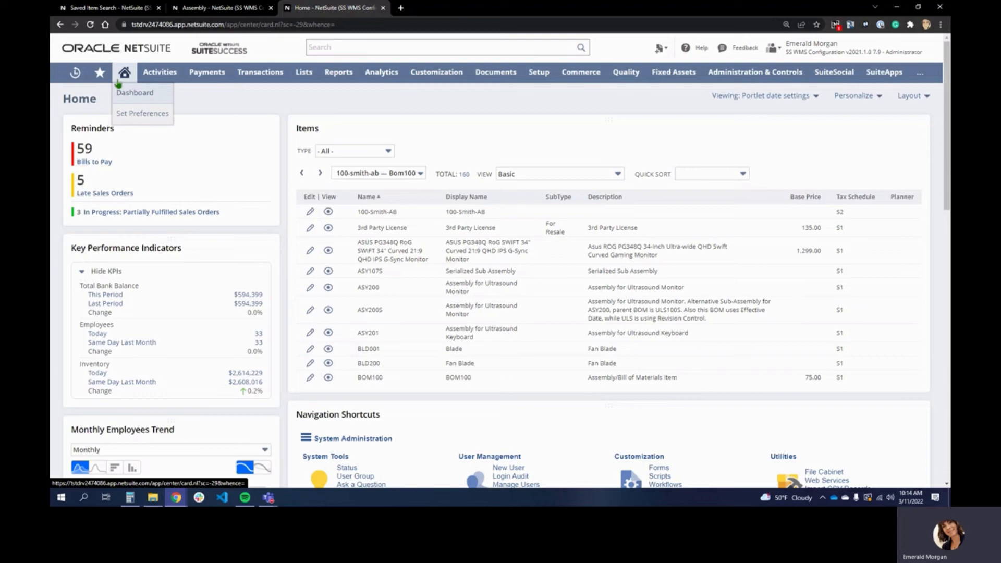
left_click(139, 119)
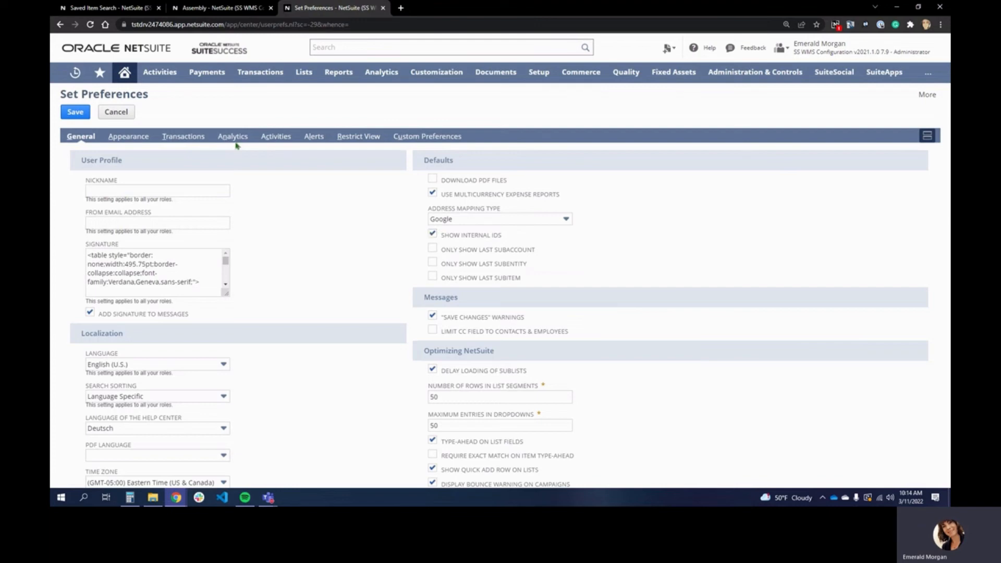
left_click(75, 112)
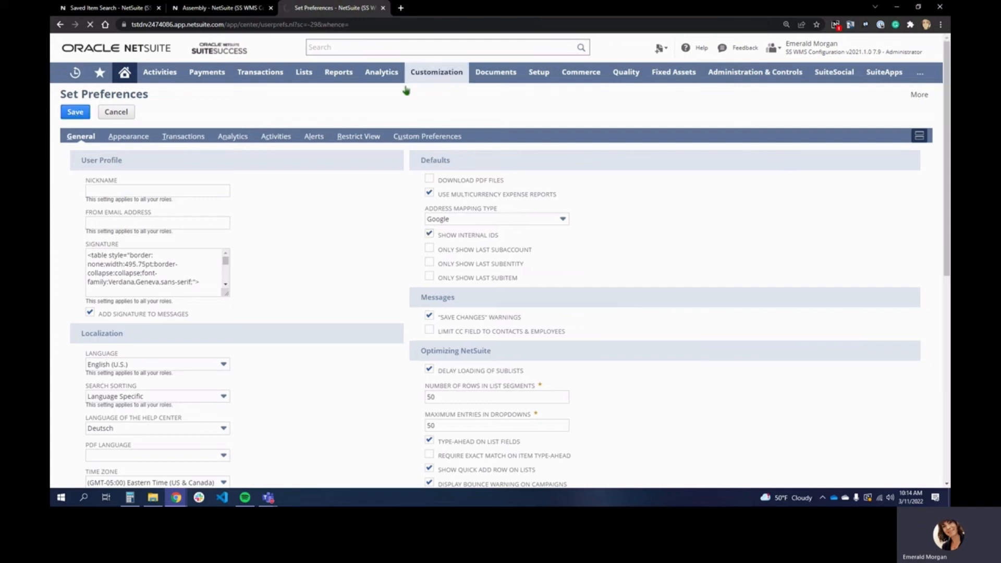
On the Assembly record, look up the Field ID in the Use Bins field help and close the help
left_click(205, 9)
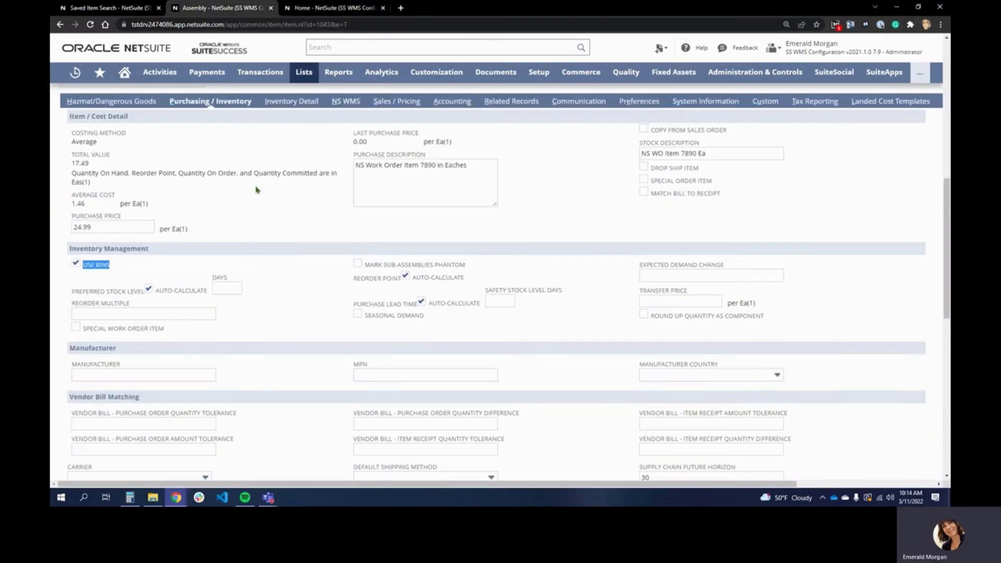
left_click(105, 268)
left_click_drag(336, 292, 382, 292)
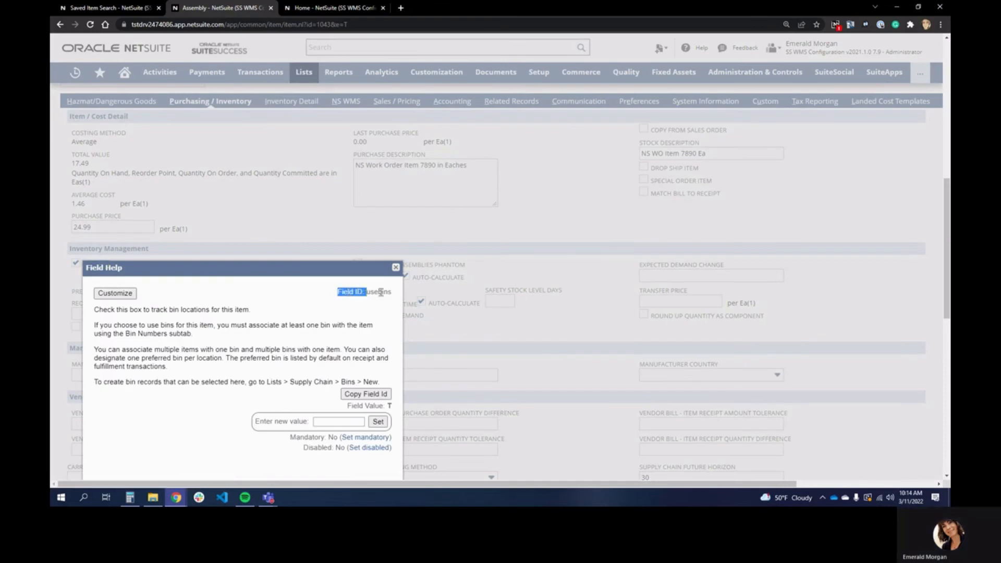
left_click(396, 268)
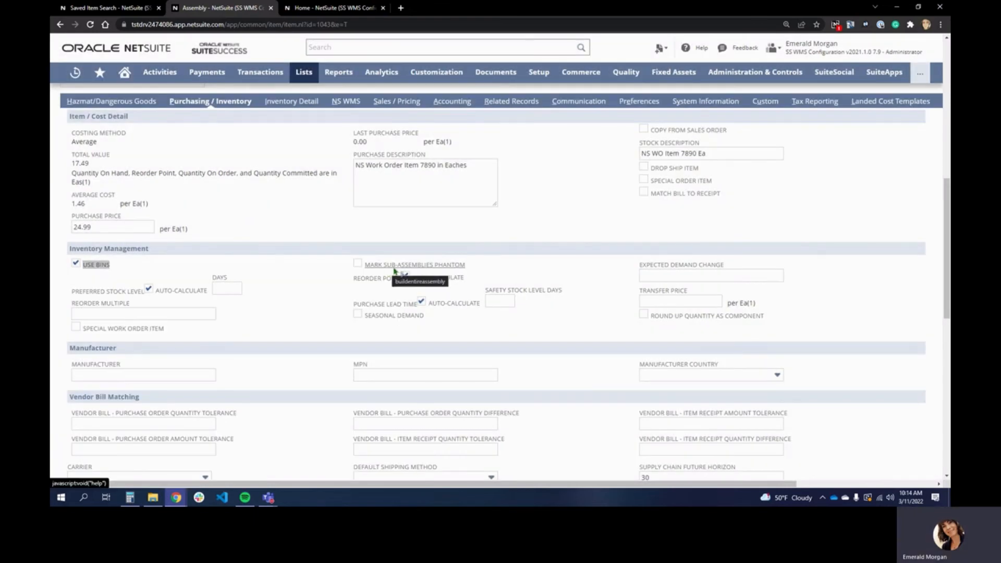
Open the assembly's Sales / Pricing details, then search the saved search's result field choices for "calc"
left_click(388, 104)
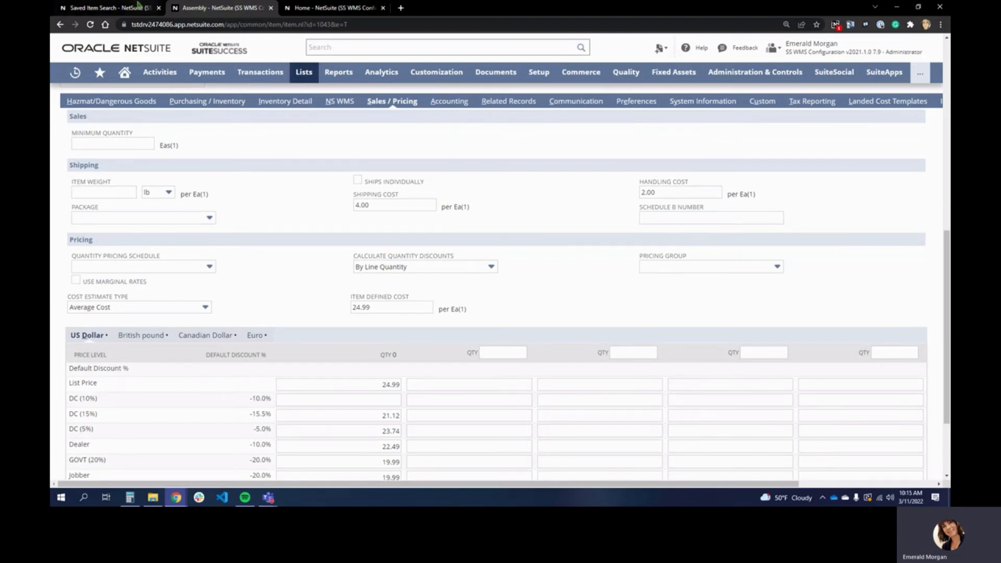
left_click(100, 13)
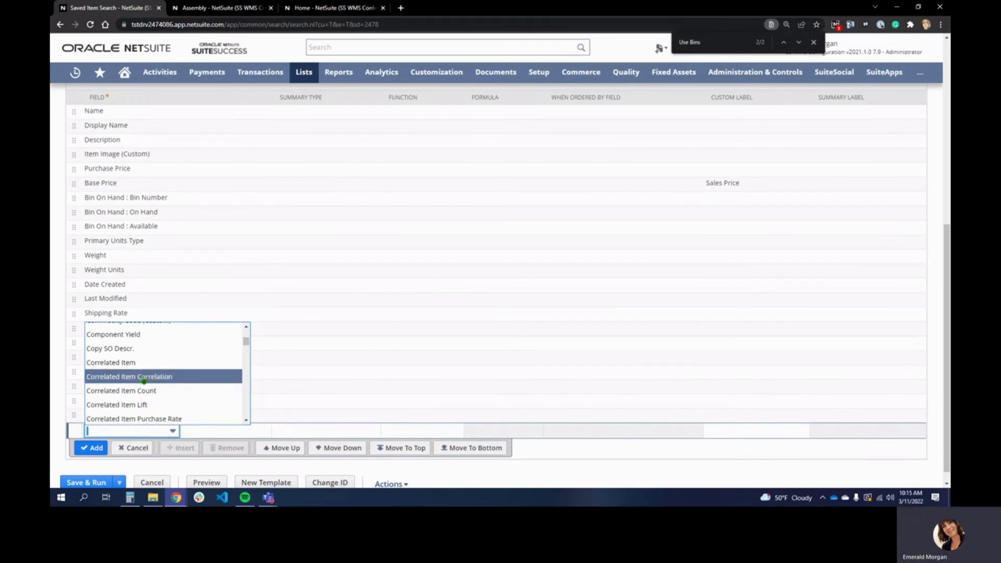
scroll(246, 330, "up", 3)
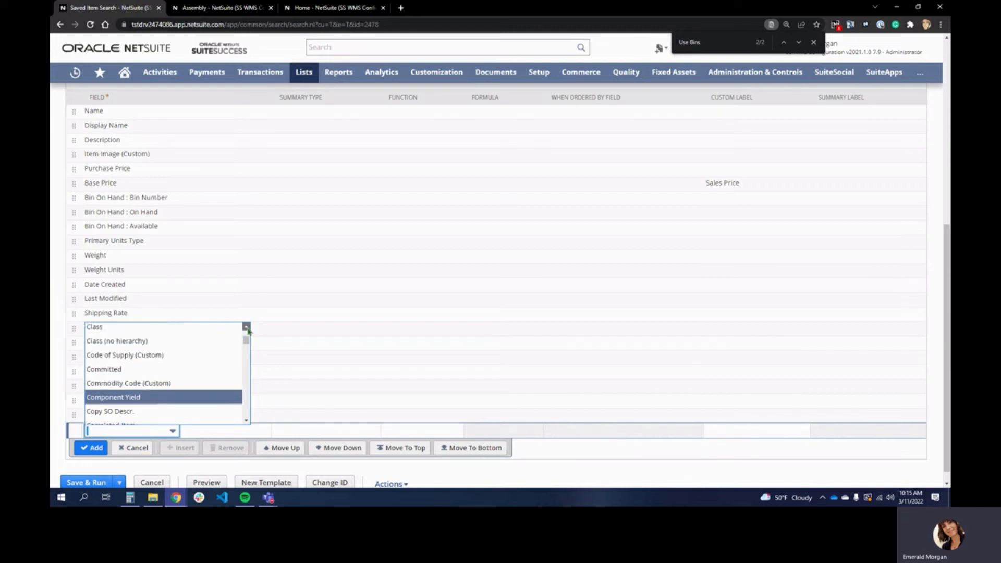
mouse_move(661, 47)
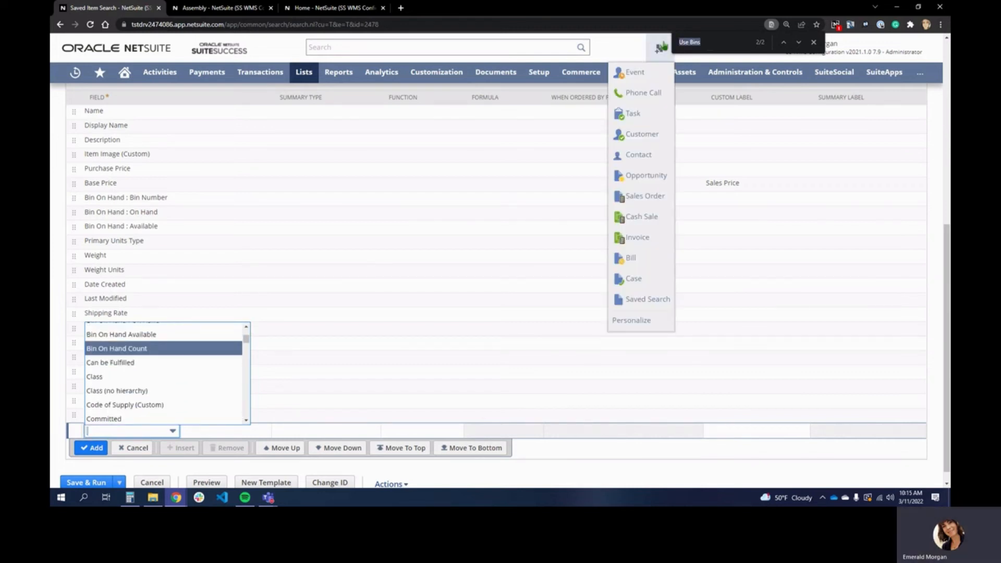
type("calc")
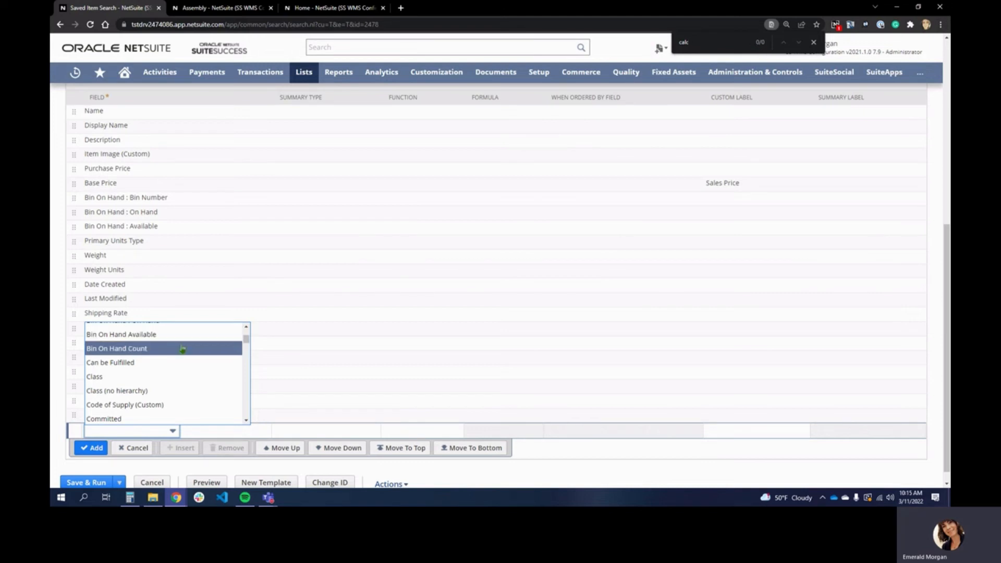
scroll(181, 349, "down", 3)
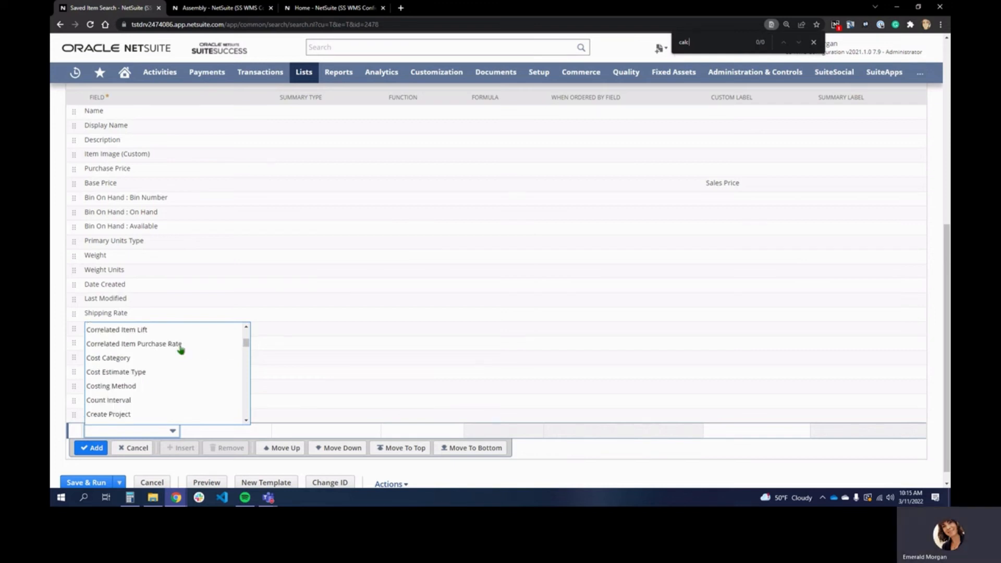
On the Assembly record, open the Calculate Quantity Discounts field help and examine its Field ID
left_click(218, 12)
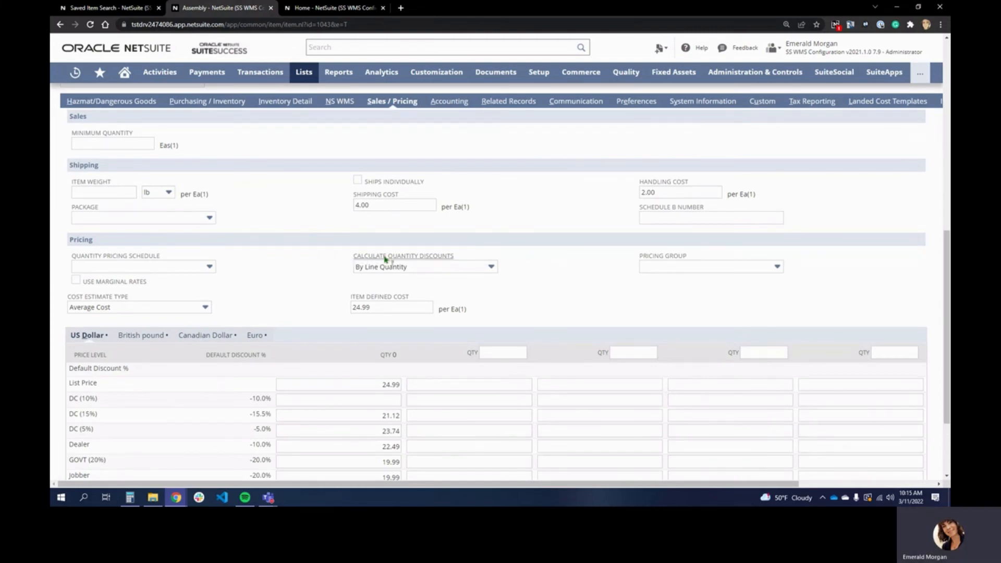
left_click(439, 259)
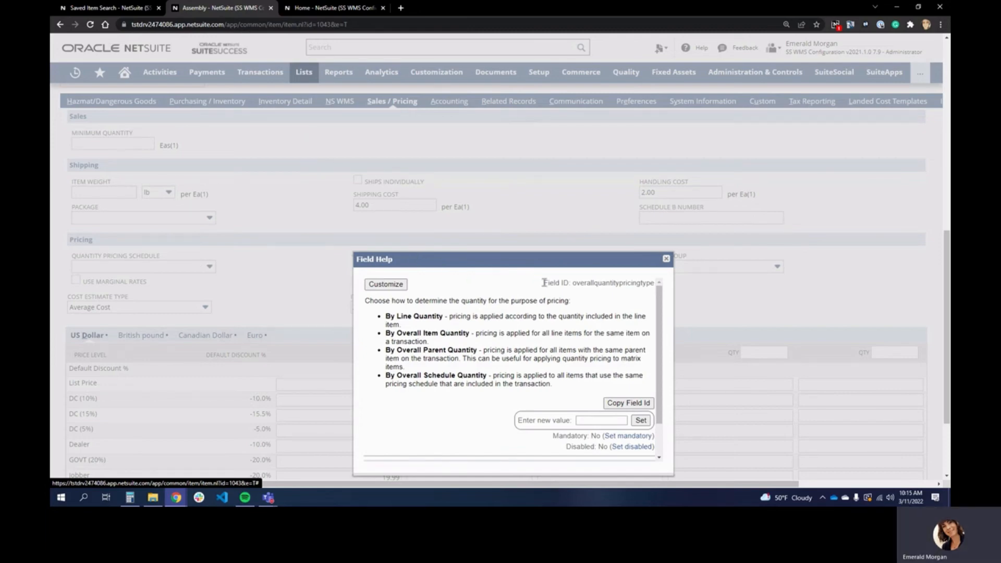
left_click_drag(544, 283, 572, 282)
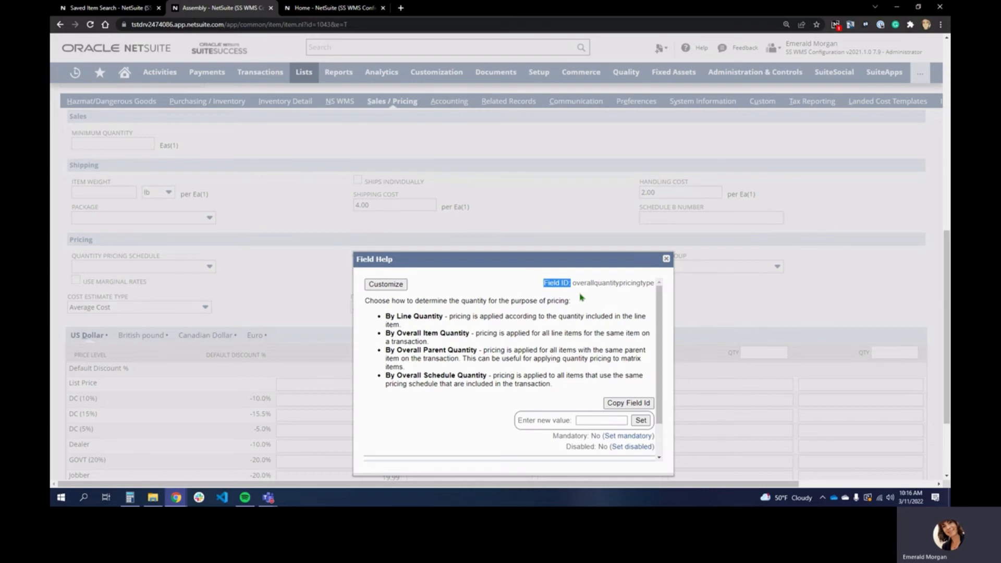
left_click_drag(573, 285, 652, 288)
scroll(591, 258, "down", 1)
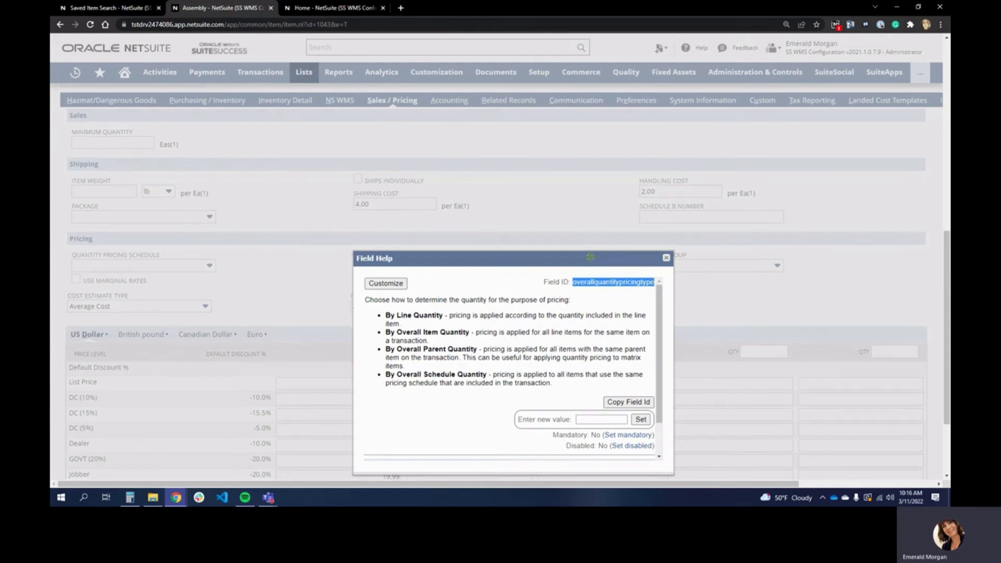
scroll(590, 258, "down", 1)
left_click_drag(535, 194, 657, 173)
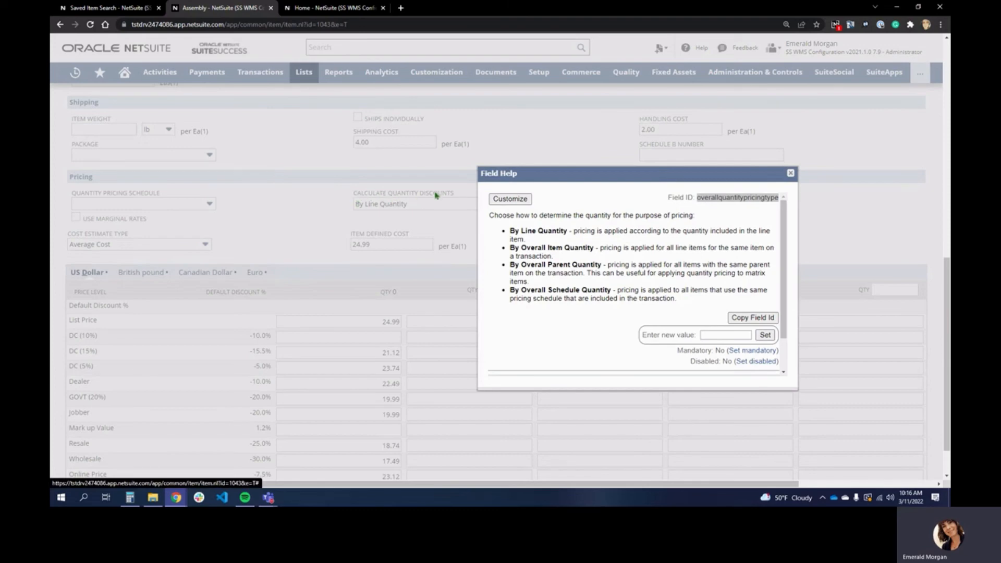
scroll(545, 212, "right", 2)
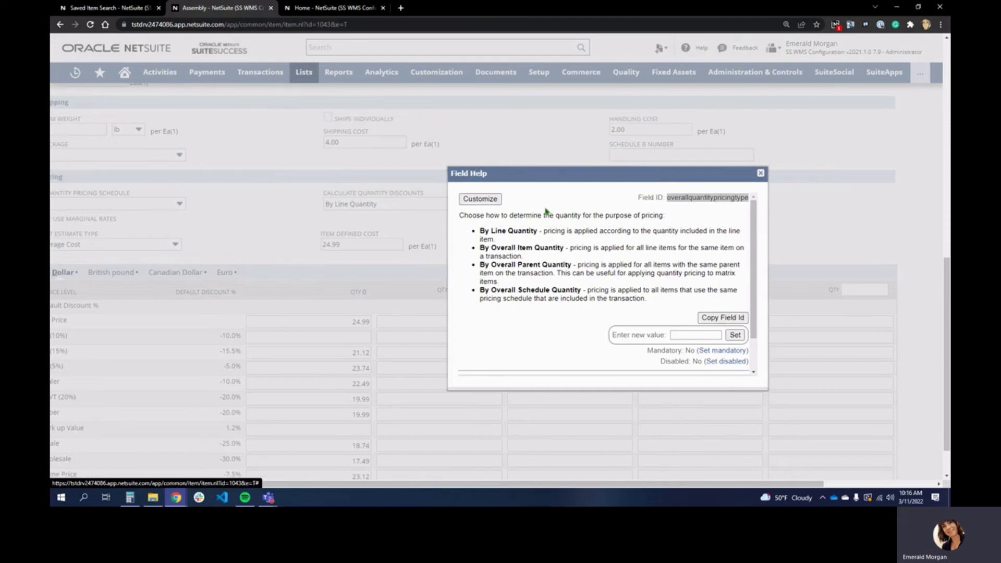
left_click(657, 207)
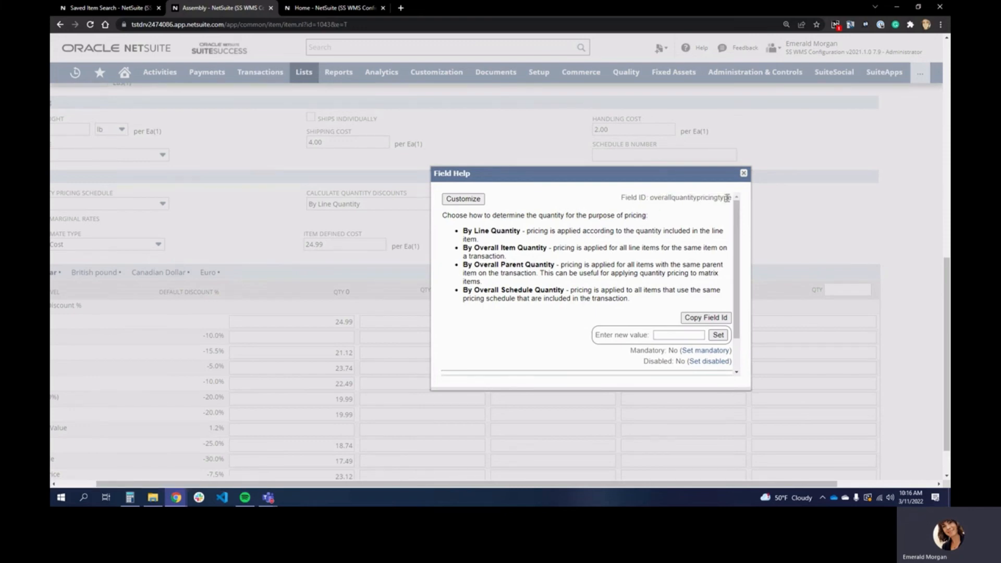
Search the saved search's field choices for "overall", compare with the Field ID, and add Overall Qty. Pricing Type as a result column
left_click(91, 9)
double_click(684, 43)
type("overall")
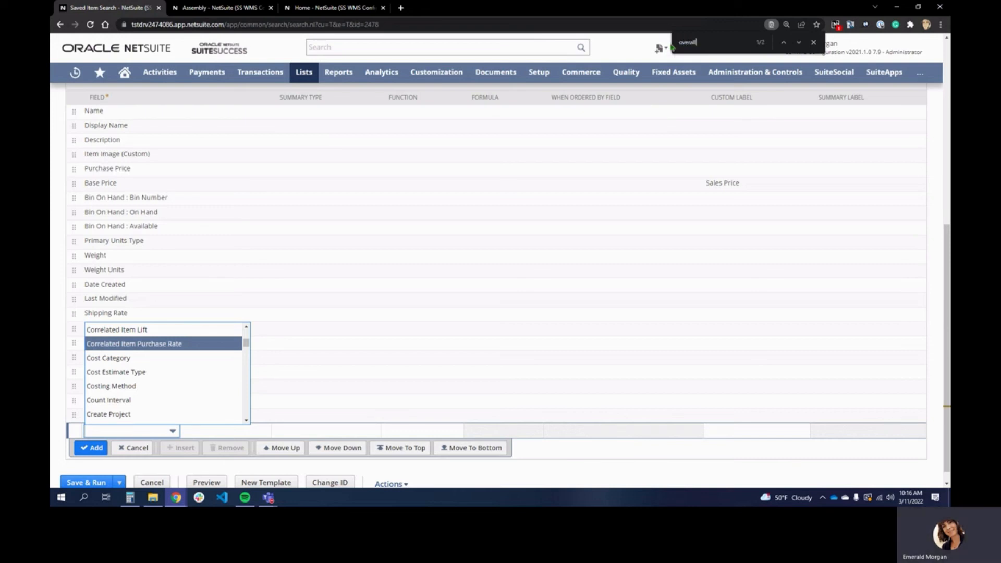
left_click(798, 43)
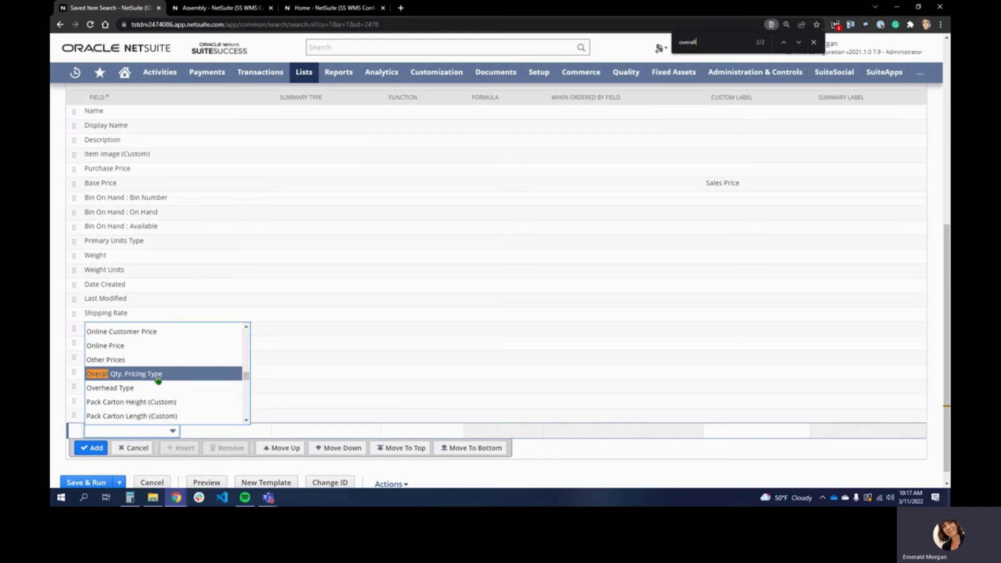
left_click(221, 8)
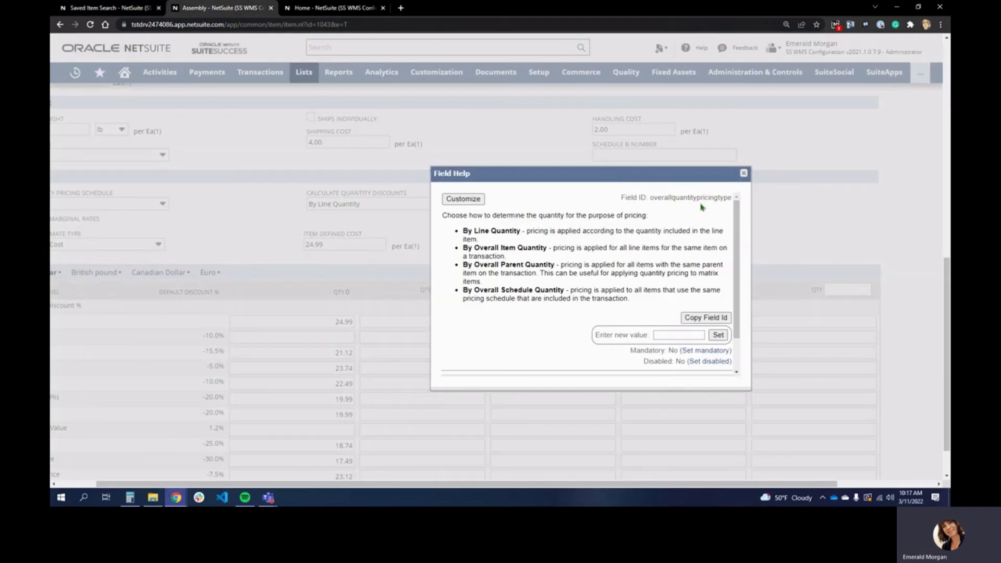
left_click(94, 8)
left_click(125, 378)
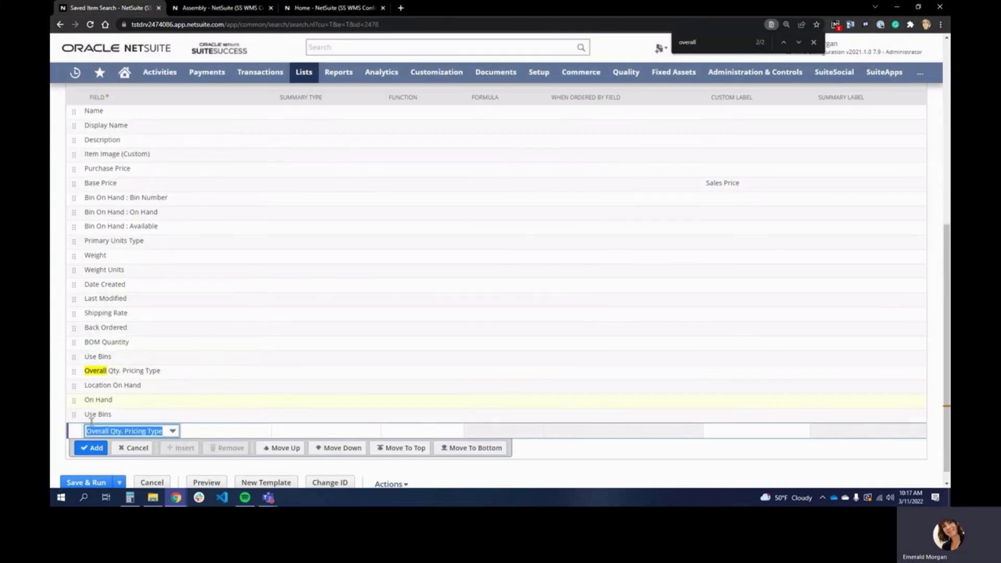
left_click(91, 448)
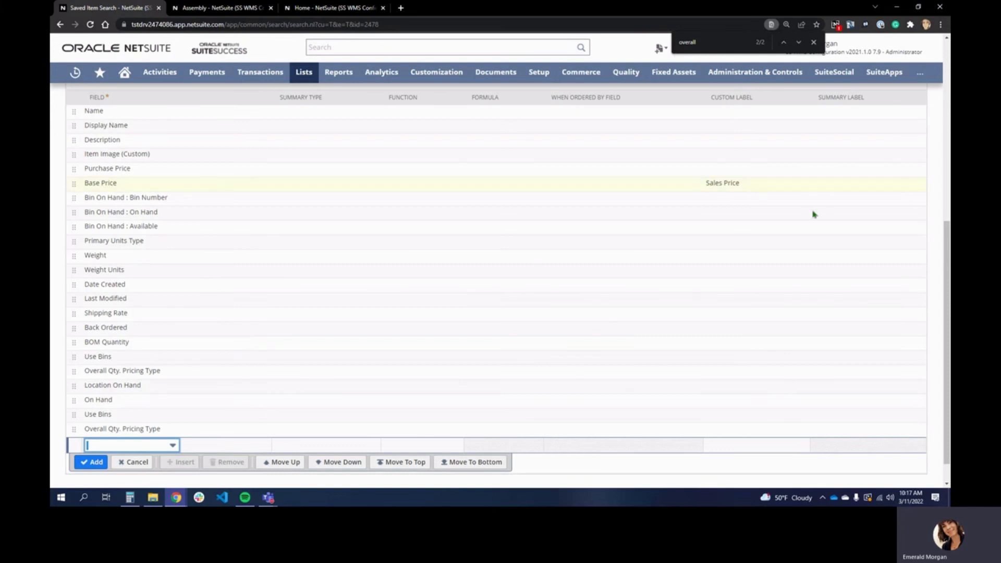
Search the blank result column's field choices for "on hand" and look through the matching fields
left_click(172, 446)
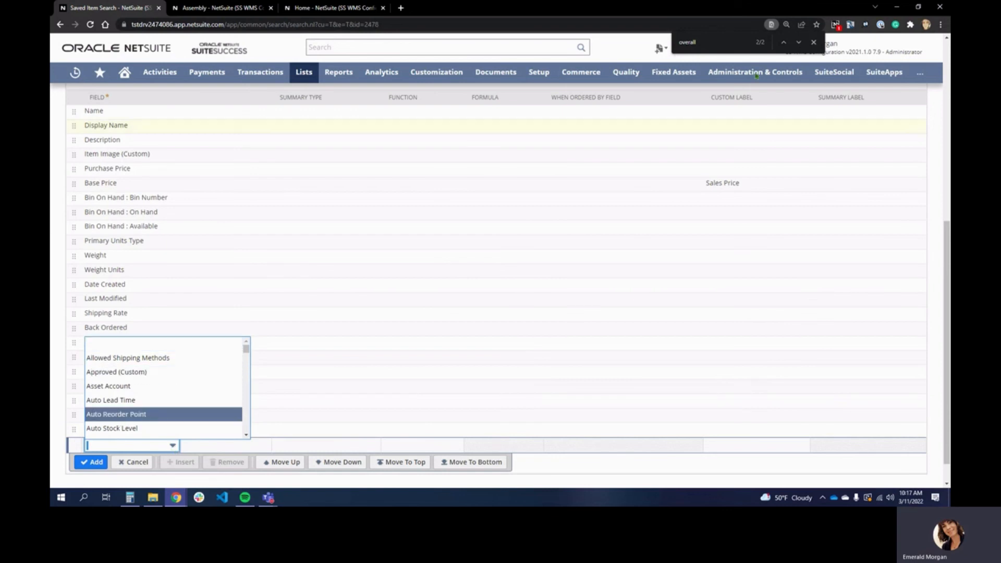
mouse_move(659, 50)
key("BackSpace")
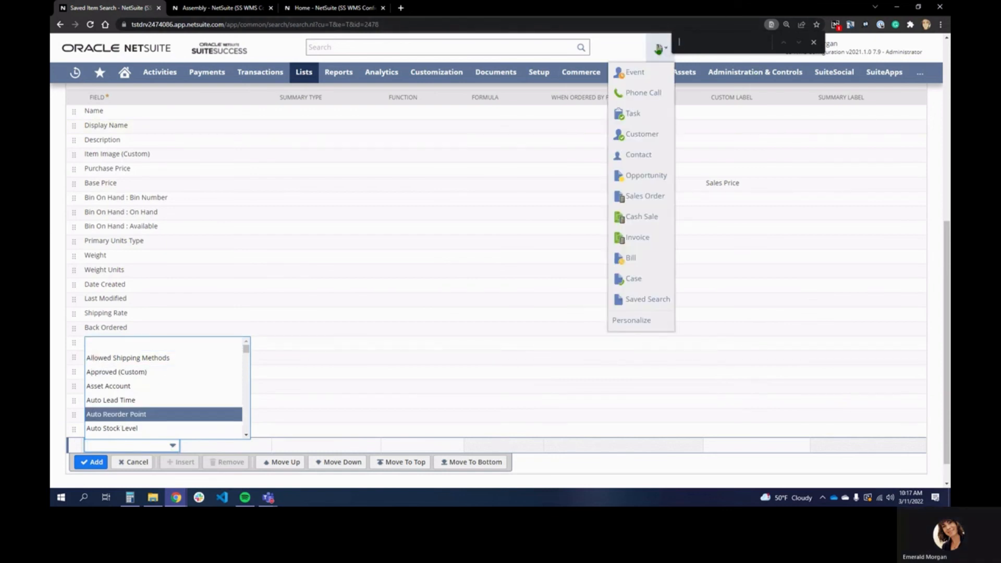
type("ln hand")
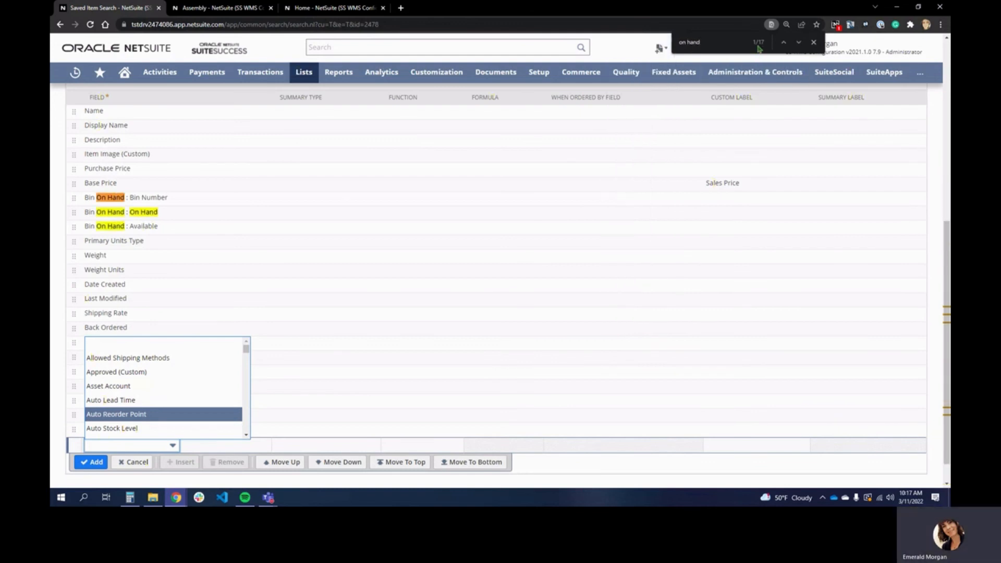
left_click(798, 43)
left_click(799, 44)
left_click(799, 44)
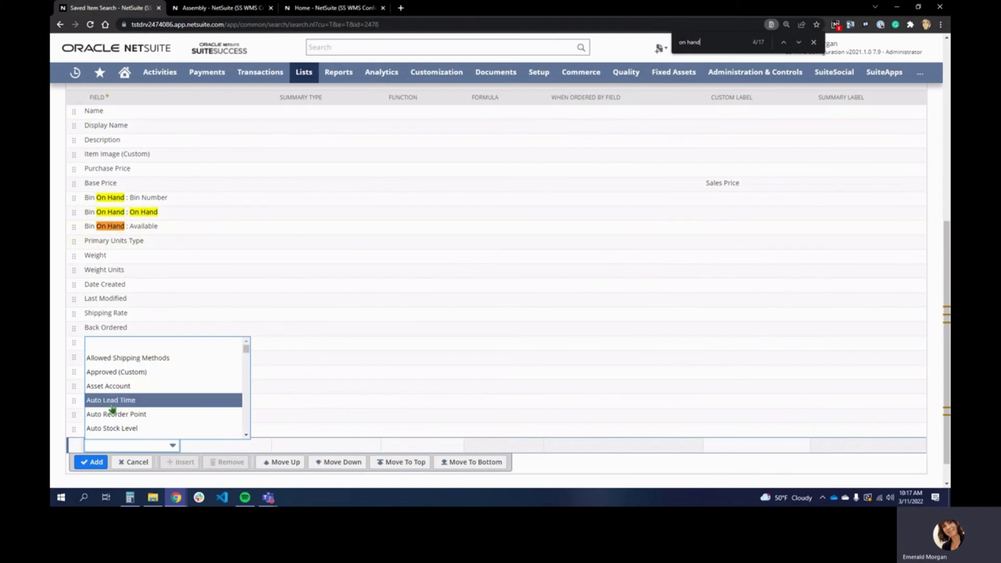
left_click(799, 43)
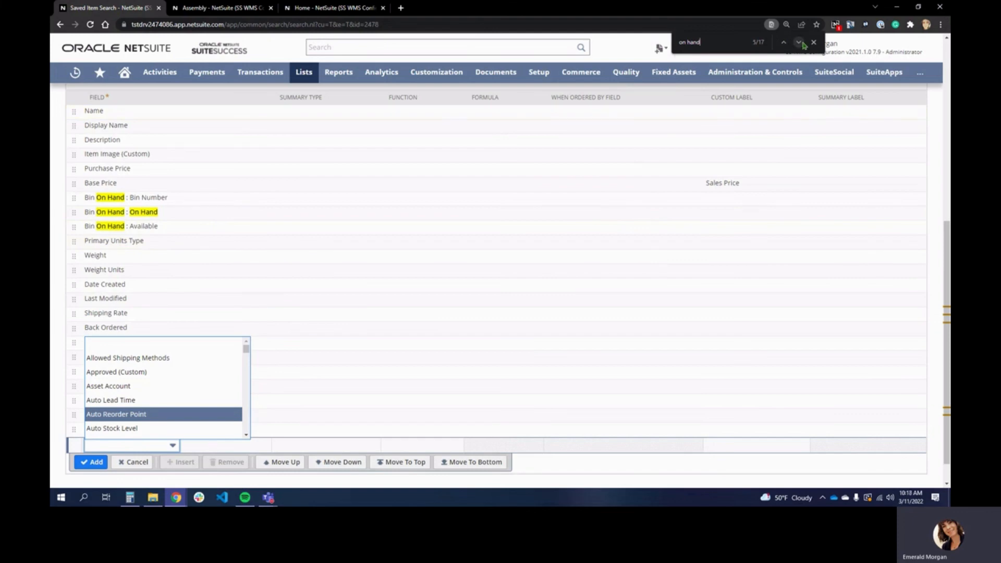
left_click(799, 43)
left_click(799, 43)
left_click(799, 43)
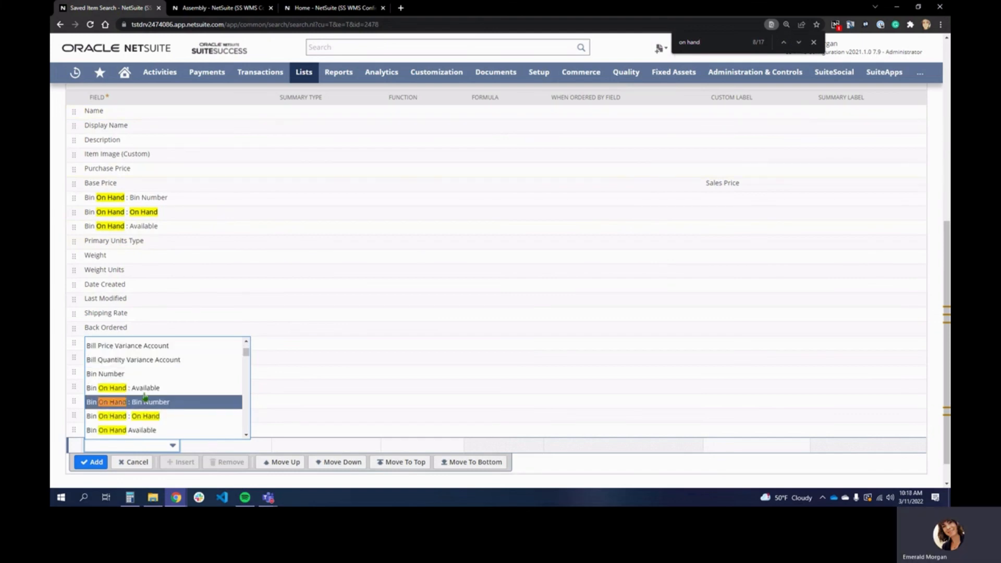
left_click(799, 43)
left_click(800, 43)
left_click(799, 43)
left_click(800, 43)
left_click(800, 43)
left_click(800, 43)
left_click(799, 43)
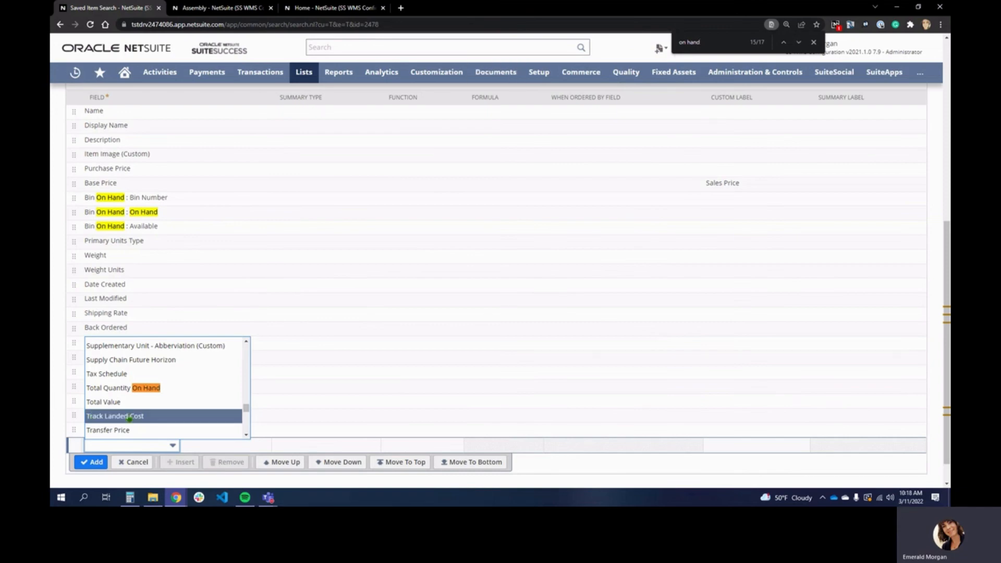
scroll(167, 416, "up", 3)
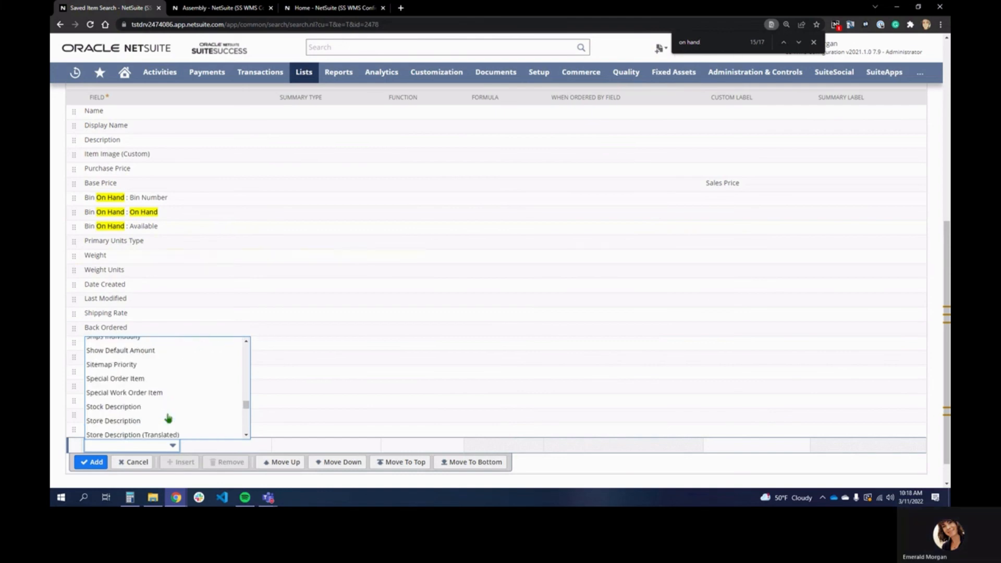
scroll(425, 387, "up", 2)
Start adding multiple result columns and select Bin On Hand Available, Bin On Hand Count and Total Quantity On Hand
left_click(155, 205)
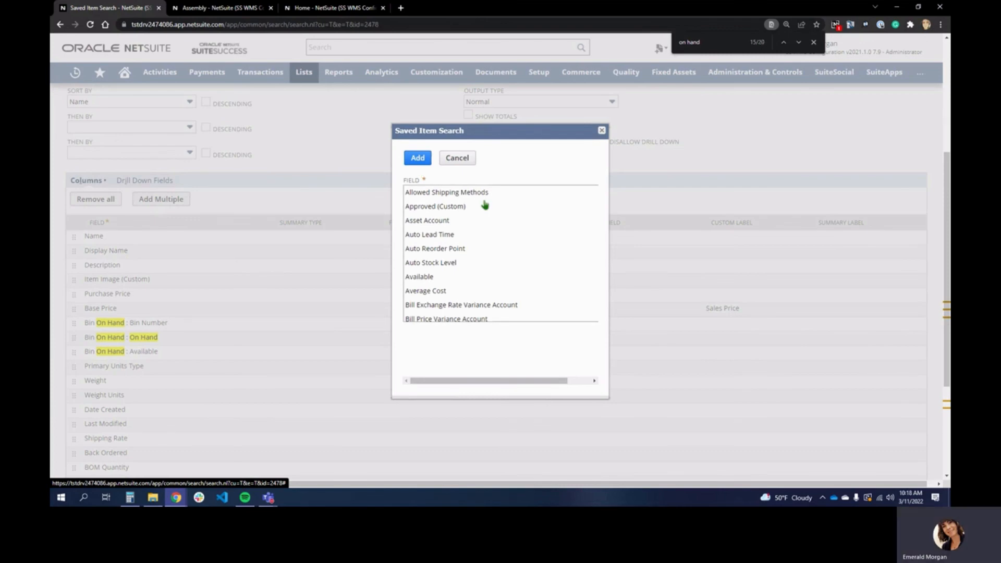
scroll(487, 212, "down", 5)
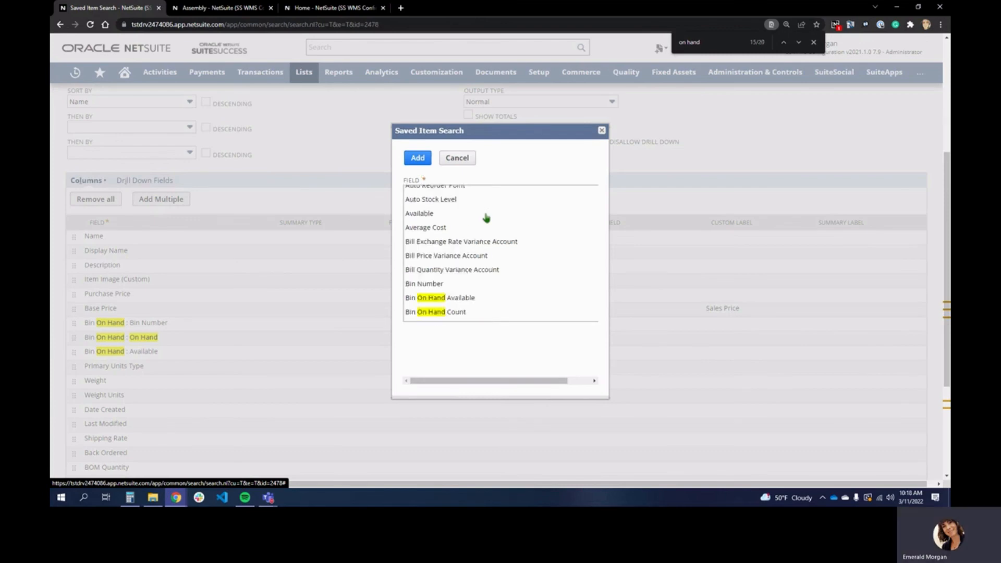
left_click(799, 42)
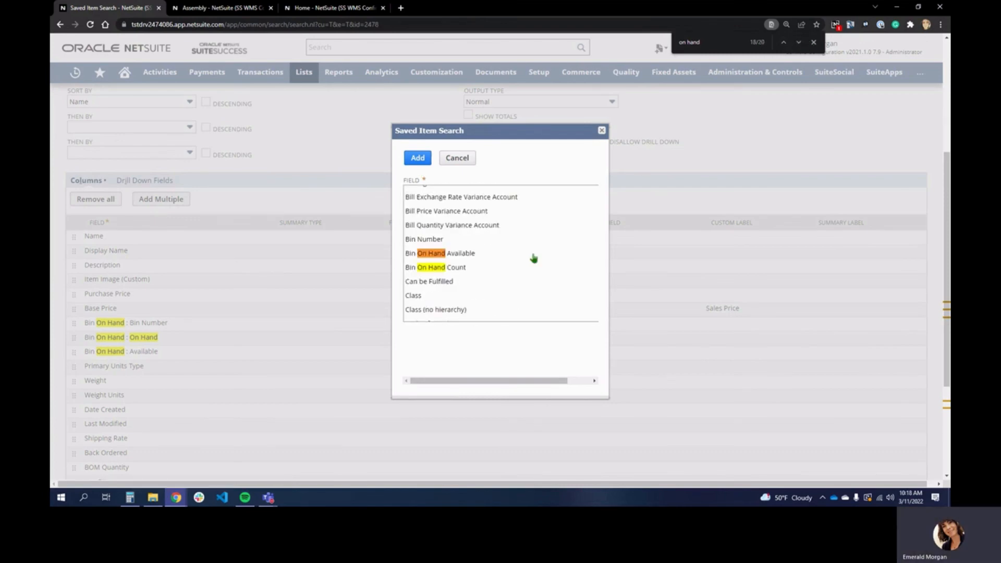
left_click(497, 255)
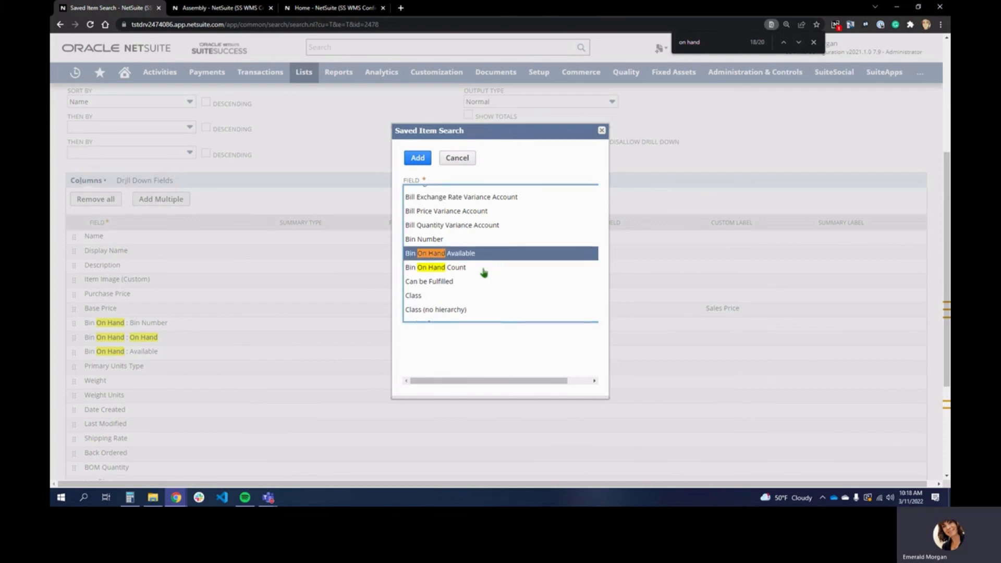
left_click(483, 268, "ctrl")
left_click(799, 42)
left_click(798, 42)
left_click(482, 254, "ctrl")
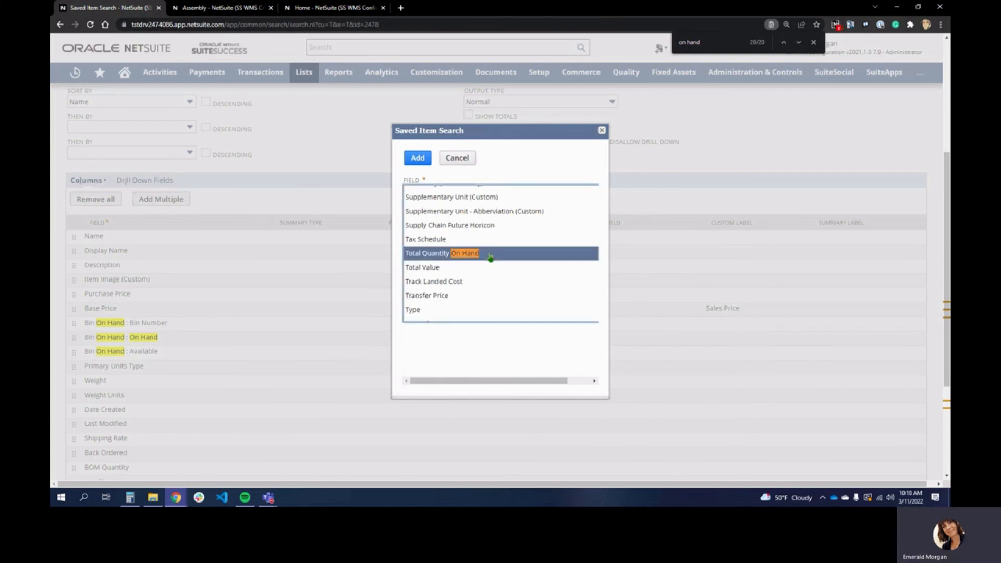
Check the multiple-field list for other "on hand" matches and add the selected fields as result columns
left_click(798, 43)
left_click(798, 43)
left_click(797, 43)
left_click(797, 43)
left_click(797, 43)
left_click(798, 42)
left_click(797, 43)
left_click(798, 43)
left_click(798, 43)
left_click(797, 43)
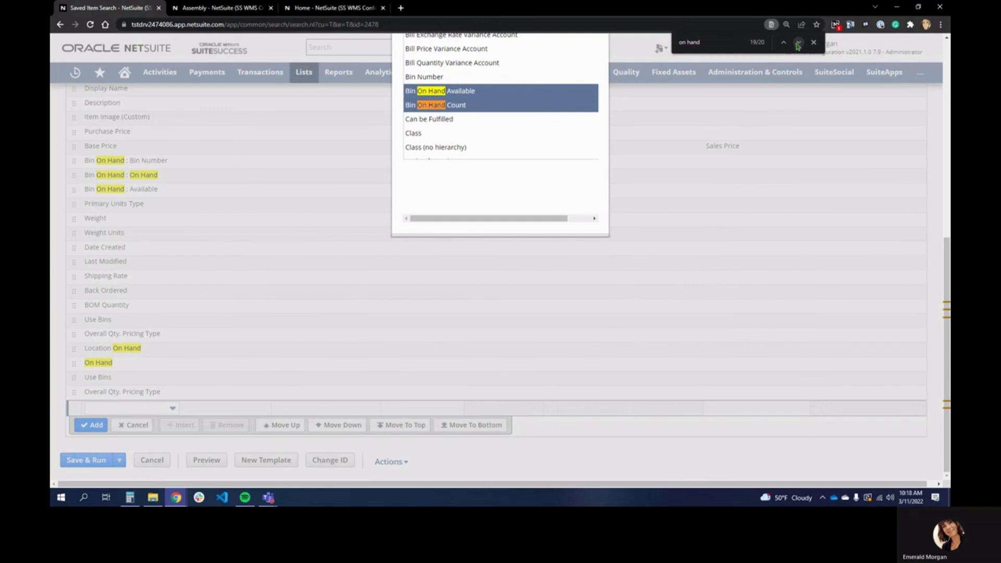
left_click(797, 43)
left_click(797, 44)
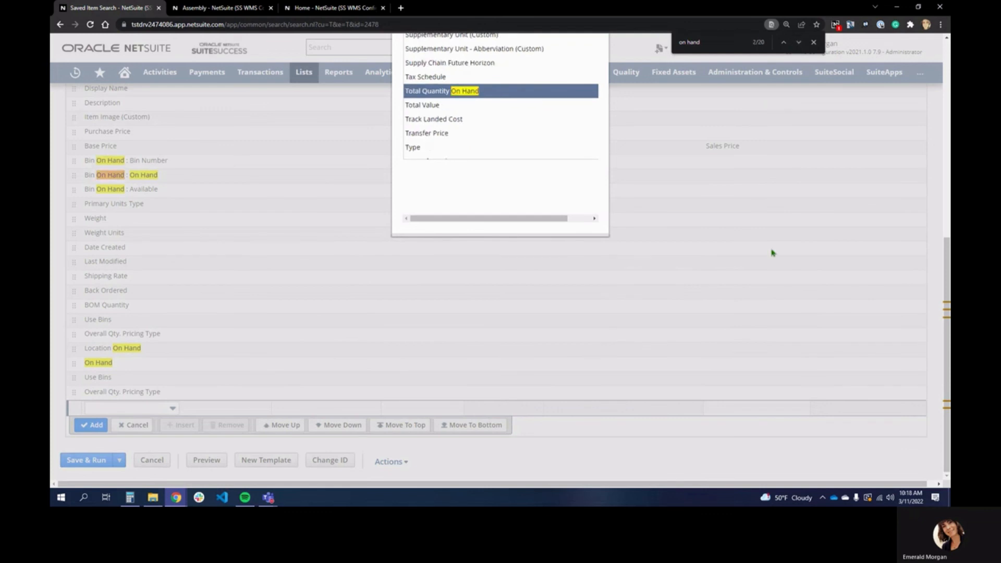
scroll(772, 250, "up", 4)
left_click(417, 184)
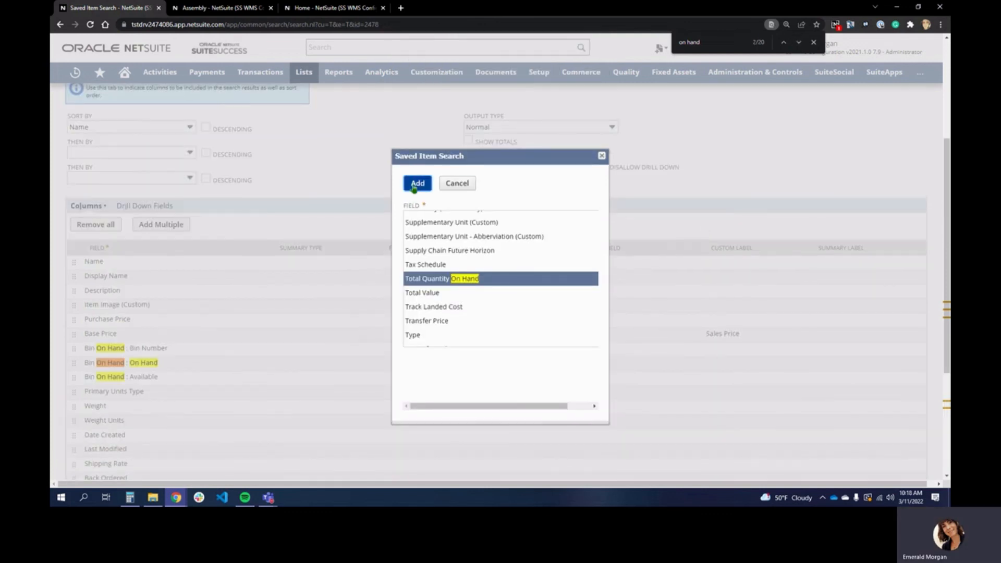
Save and run the search, and view the added on-hand columns in the results
scroll(289, 382, "down", 1)
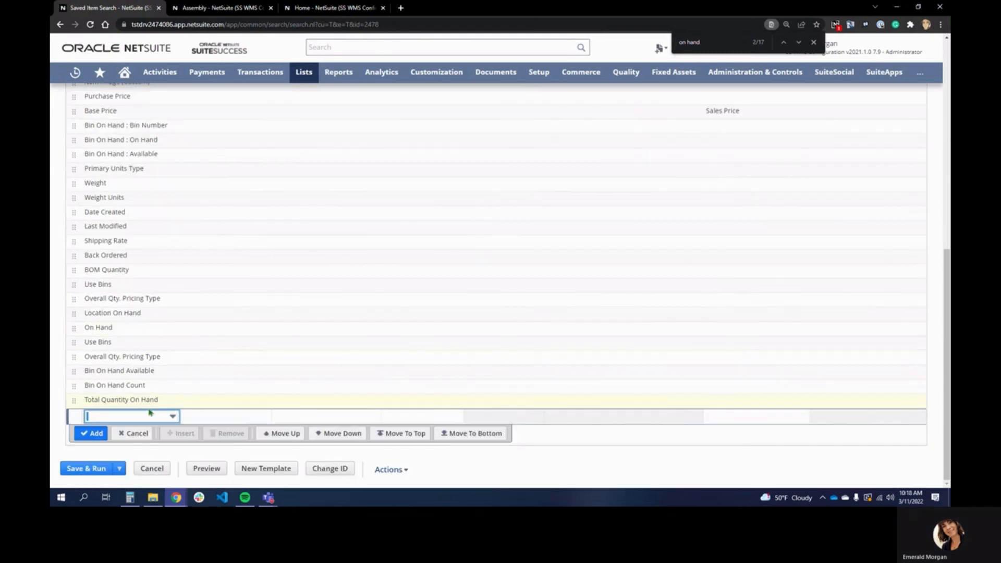
left_click(75, 470)
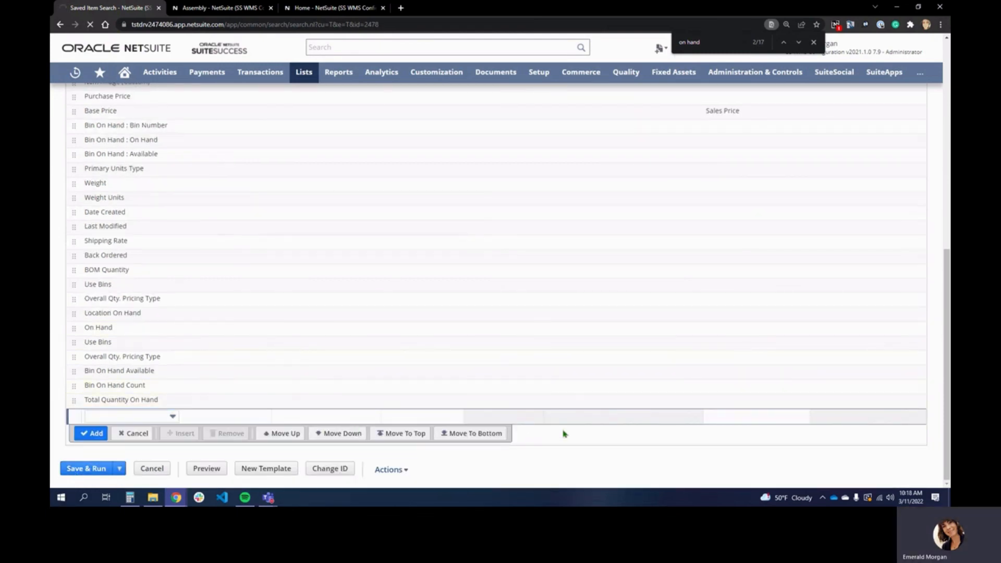
scroll(592, 459, "right", 10)
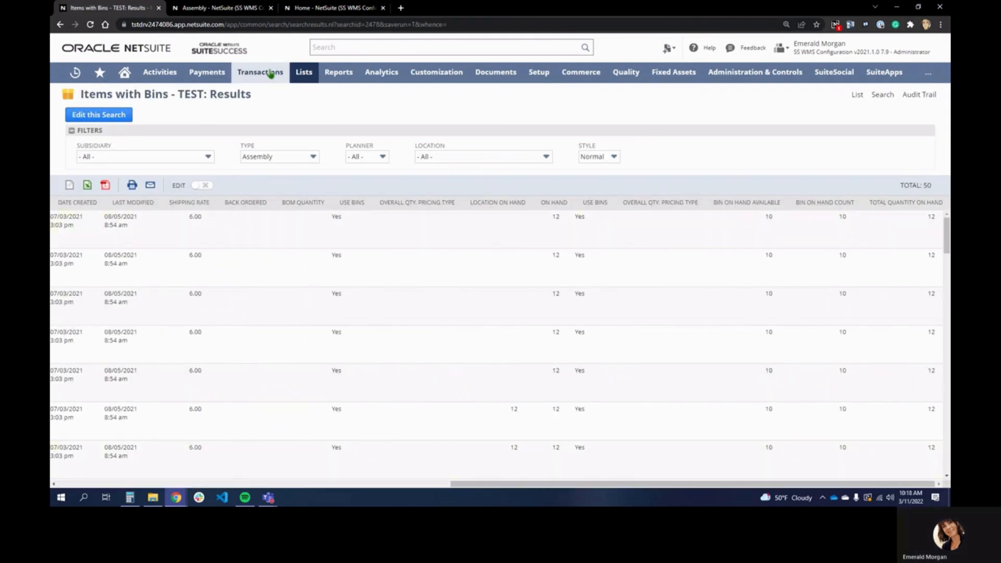
On the Assembly record, close the field help and examine the Locations list under the Purchasing / Inventory details
left_click(232, 15)
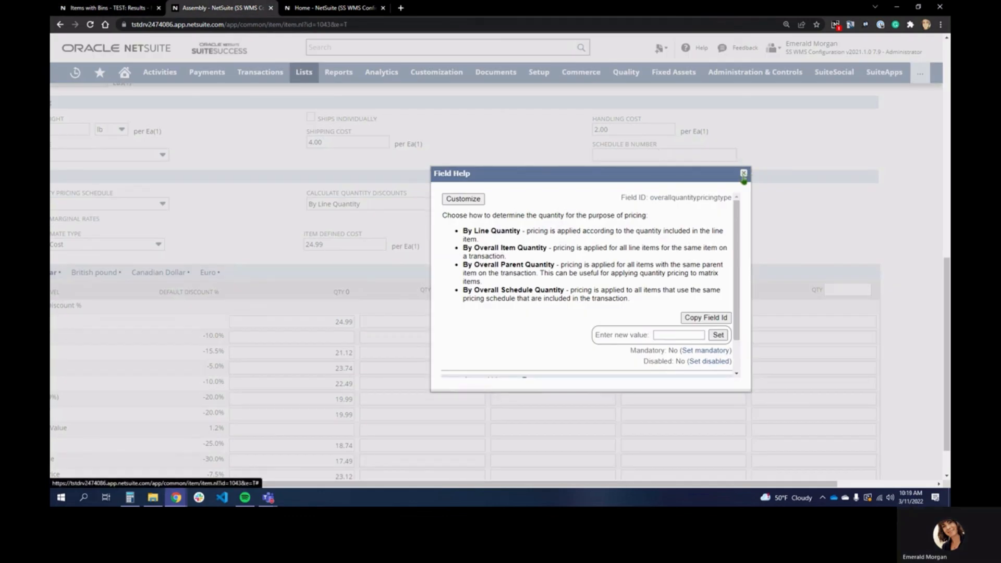
left_click(743, 173)
scroll(130, 290, "up", 6)
scroll(130, 292, "left", 2)
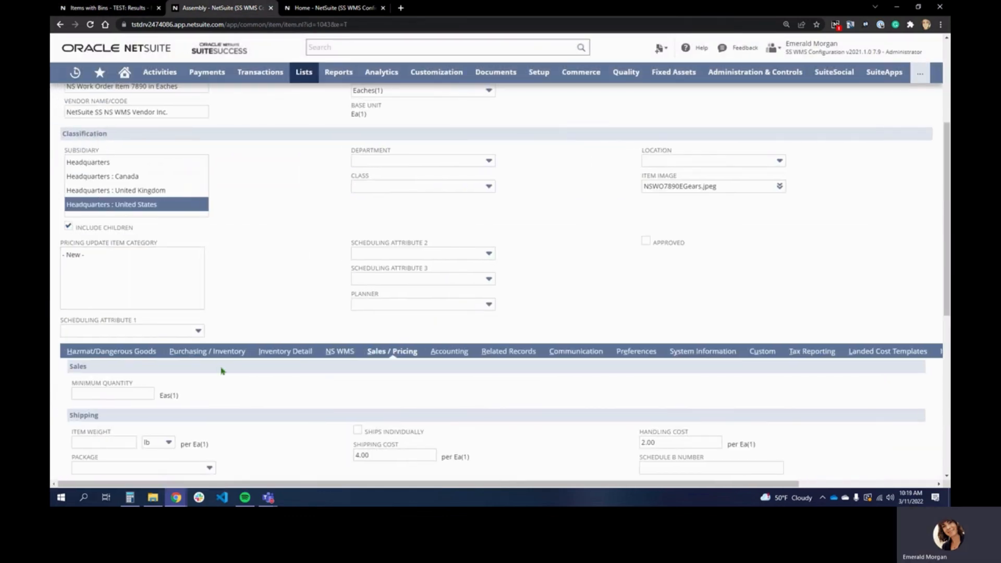
left_click(210, 351)
scroll(218, 373, "down", 12)
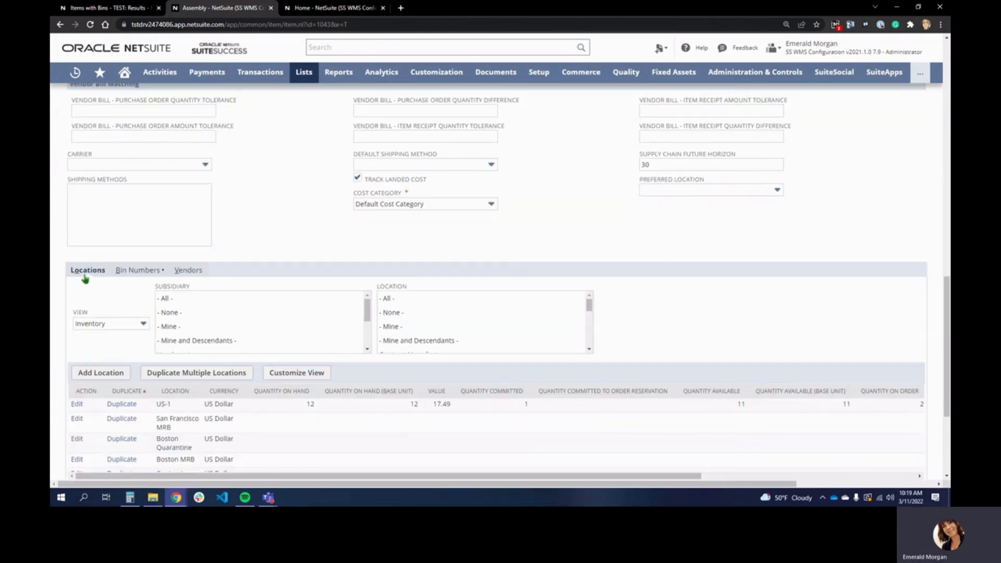
scroll(248, 315, "down", 2)
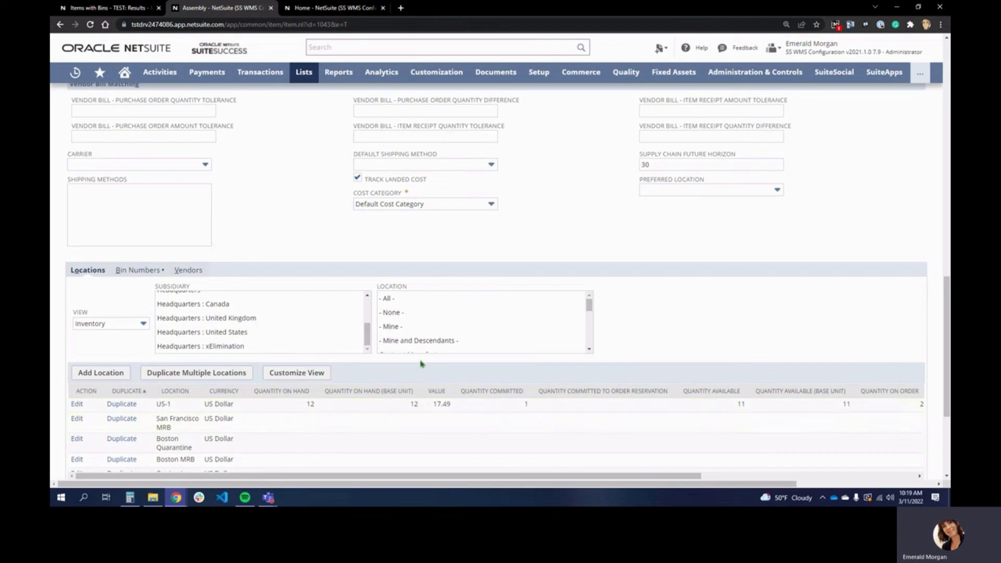
Check the on-hand columns in the Items with Bins - TEST results against the item record, and open the search for editing
left_click(107, 11)
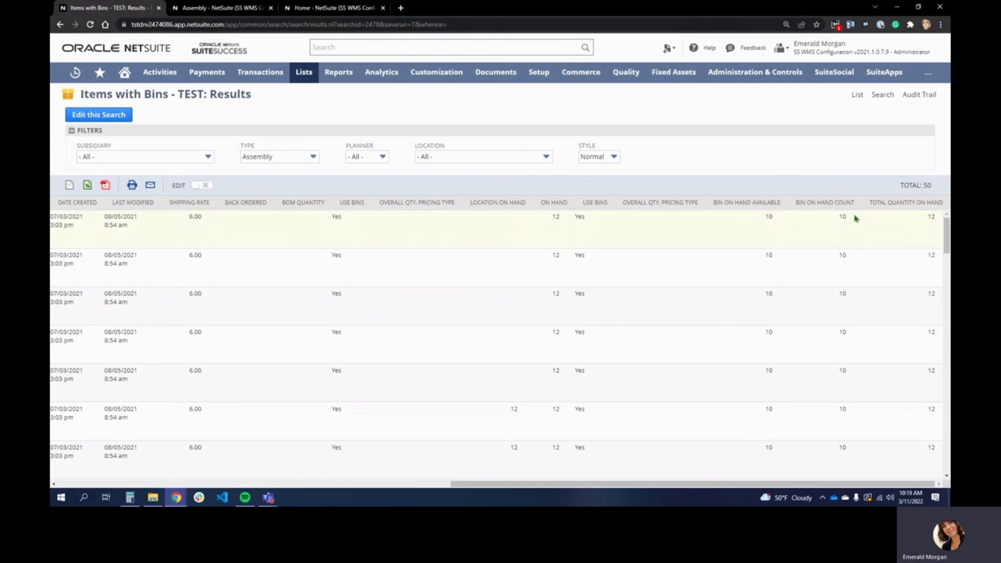
double_click(930, 217)
left_click(85, 119)
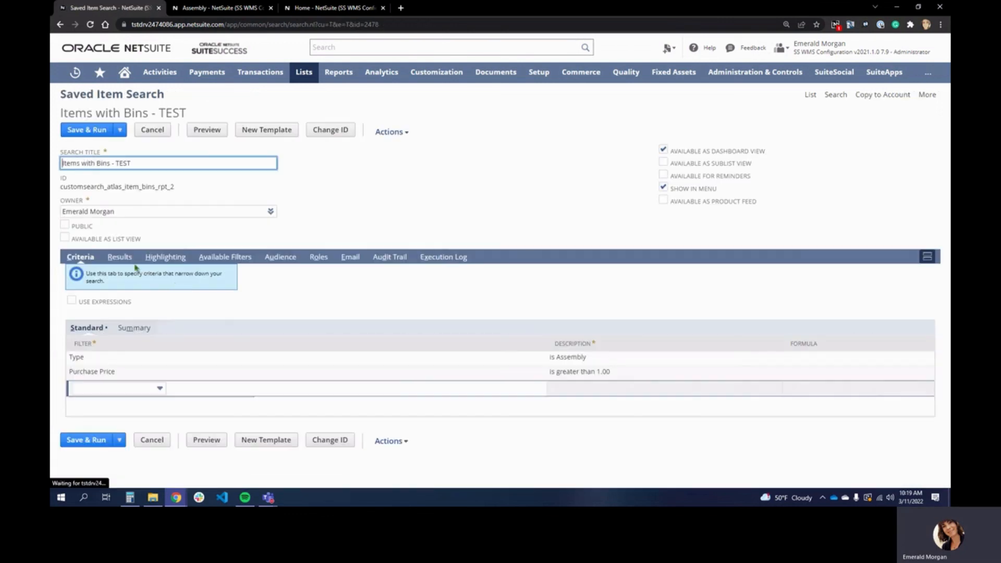
Remove the Bin On Hand Available and Bin On Hand Count columns from the search results, keeping Total Quantity On Hand
left_click(119, 258)
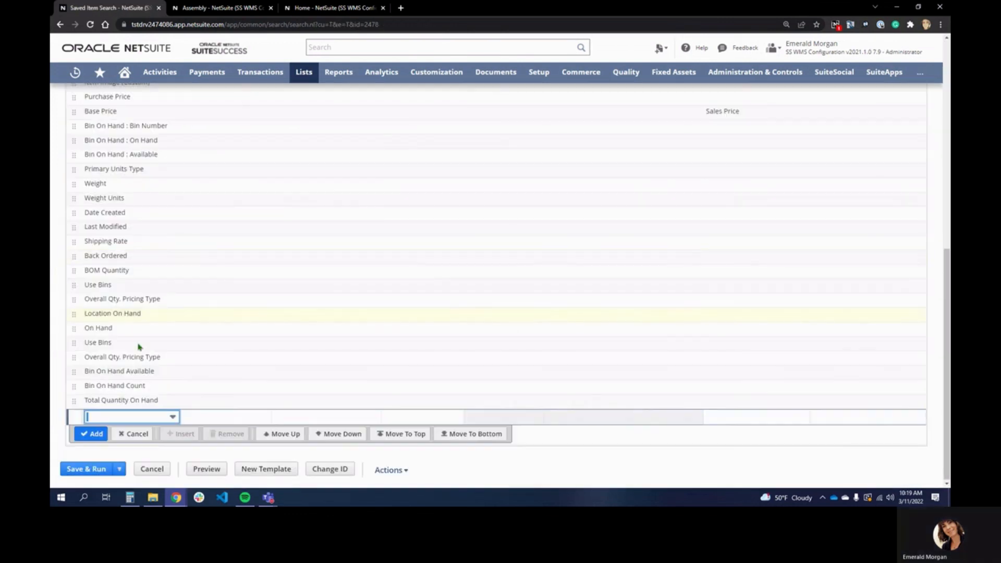
left_click(167, 373)
left_click(212, 392)
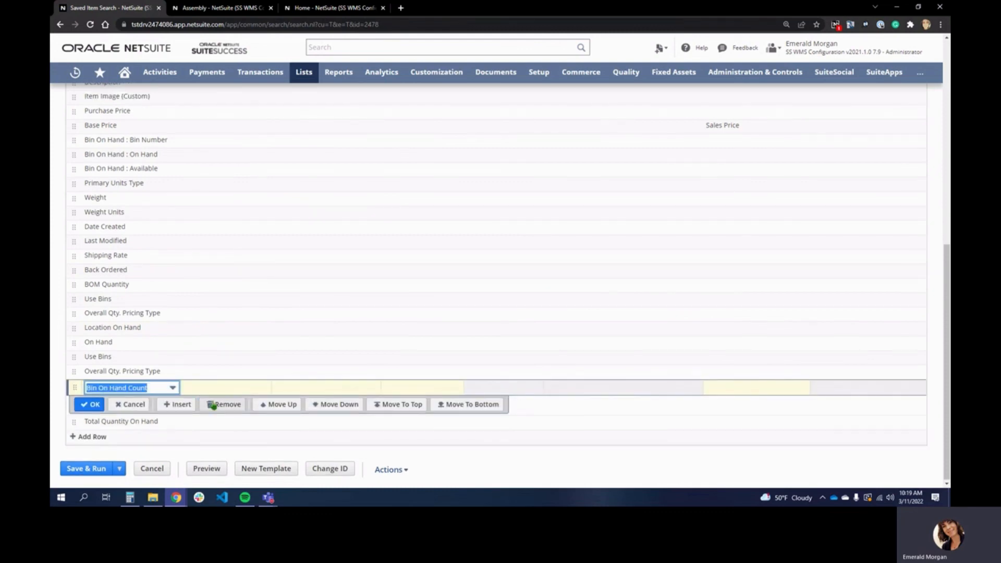
left_click(211, 405)
left_click(84, 419)
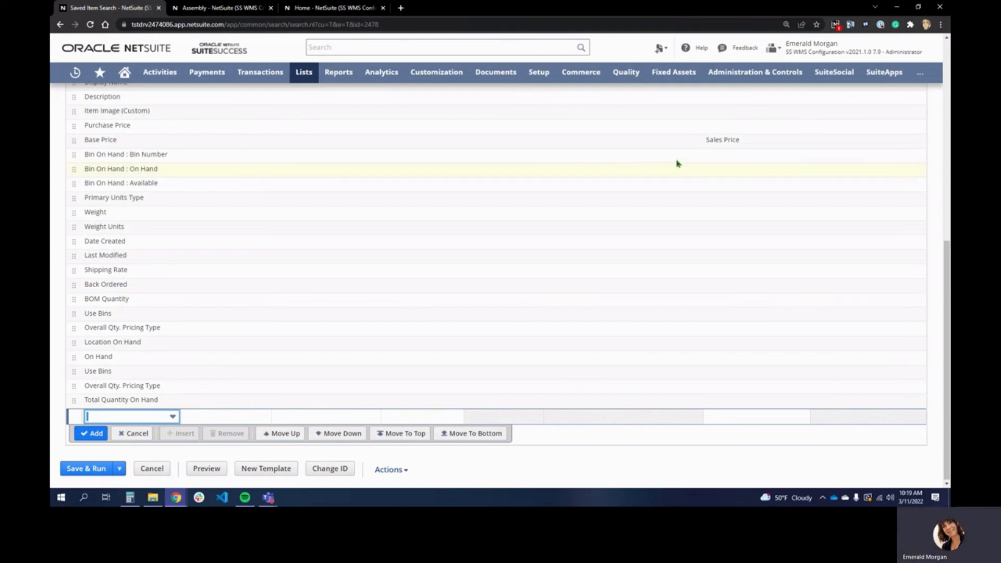
Switch to the Home dashboard
left_click(357, 10)
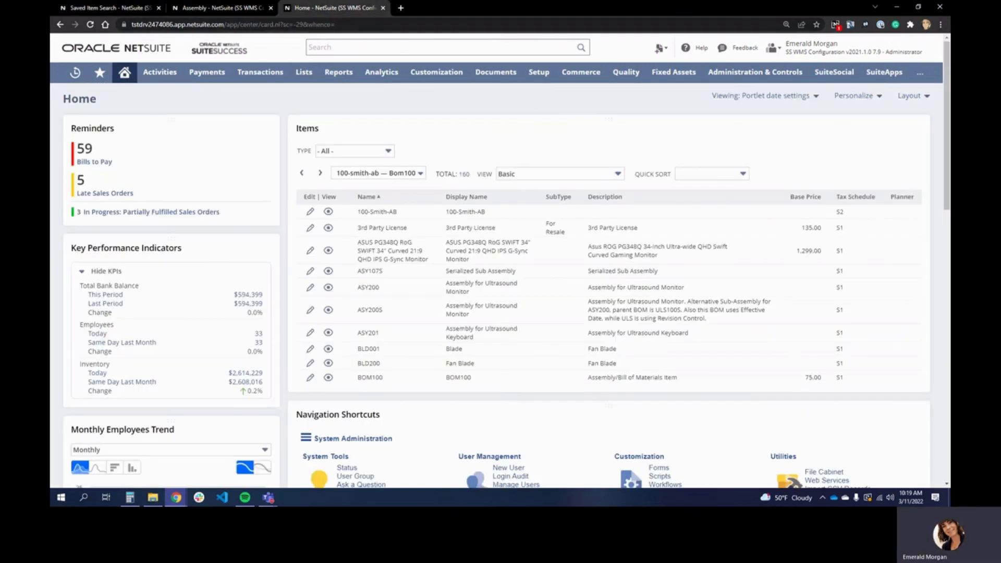